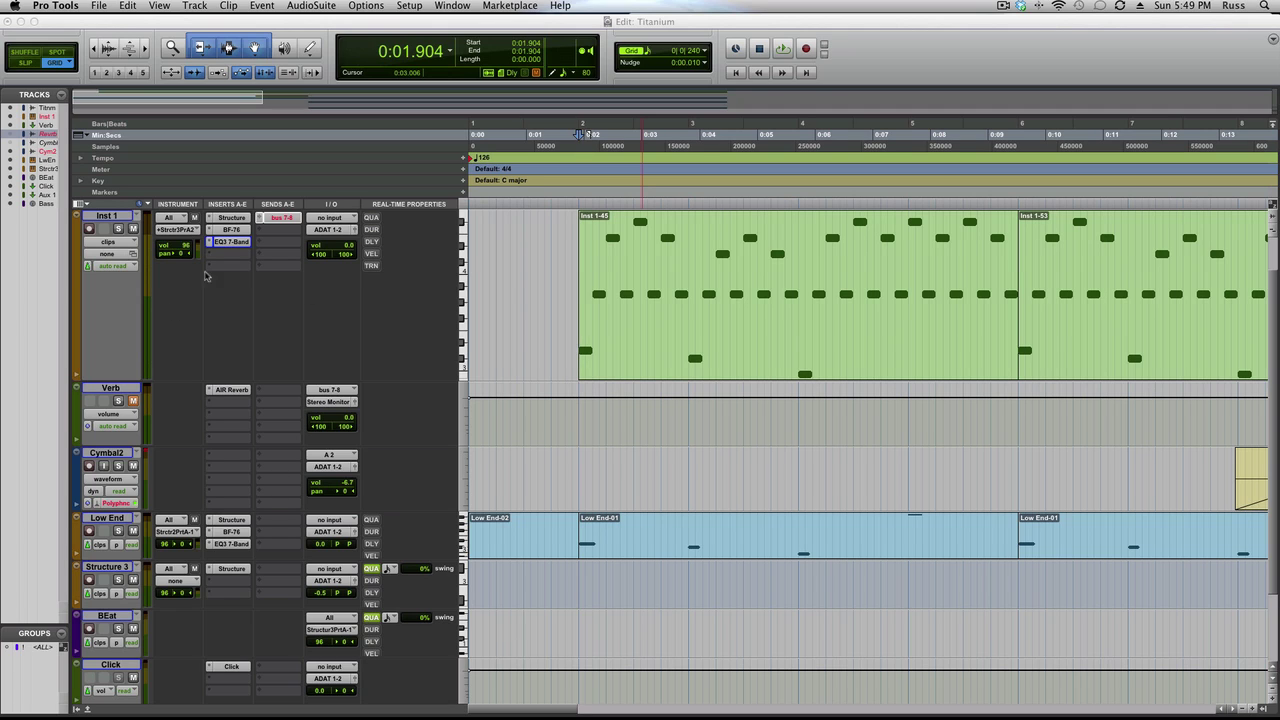
- Delete the old Verb track
{"action": "left_click", "coordinate": [126, 389]}
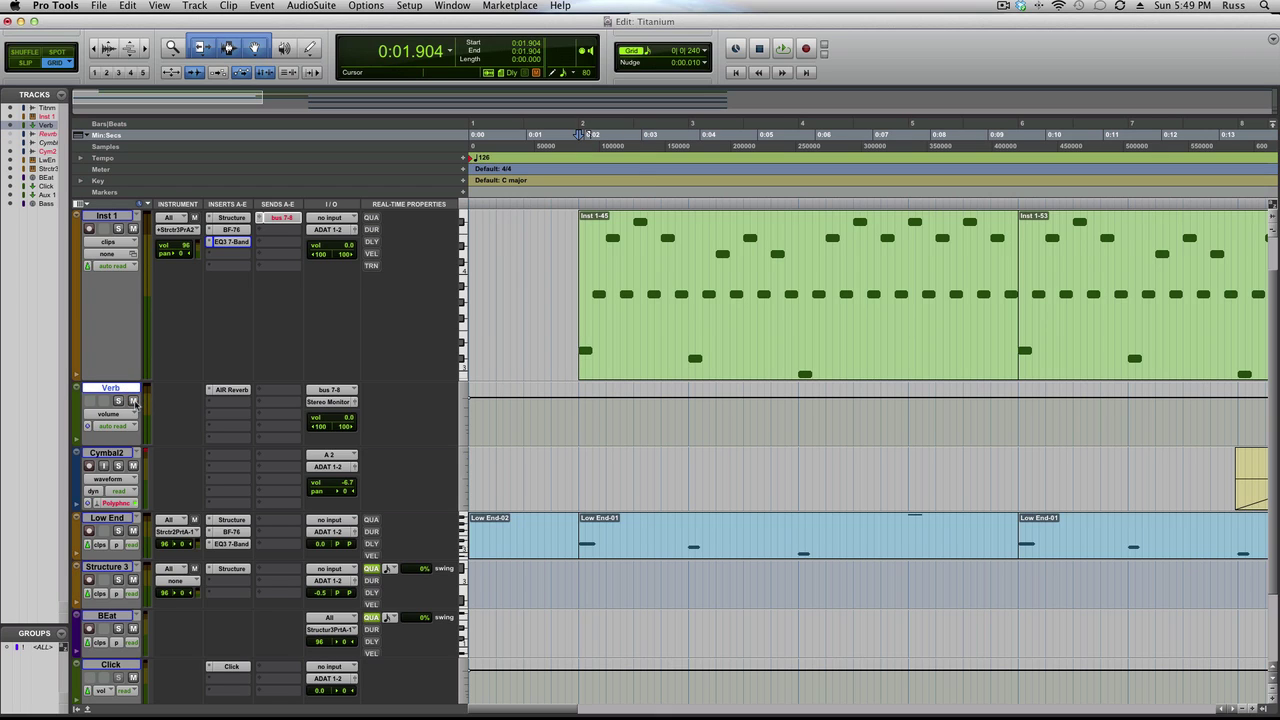
{"action": "right_click", "coordinate": [130, 388]}
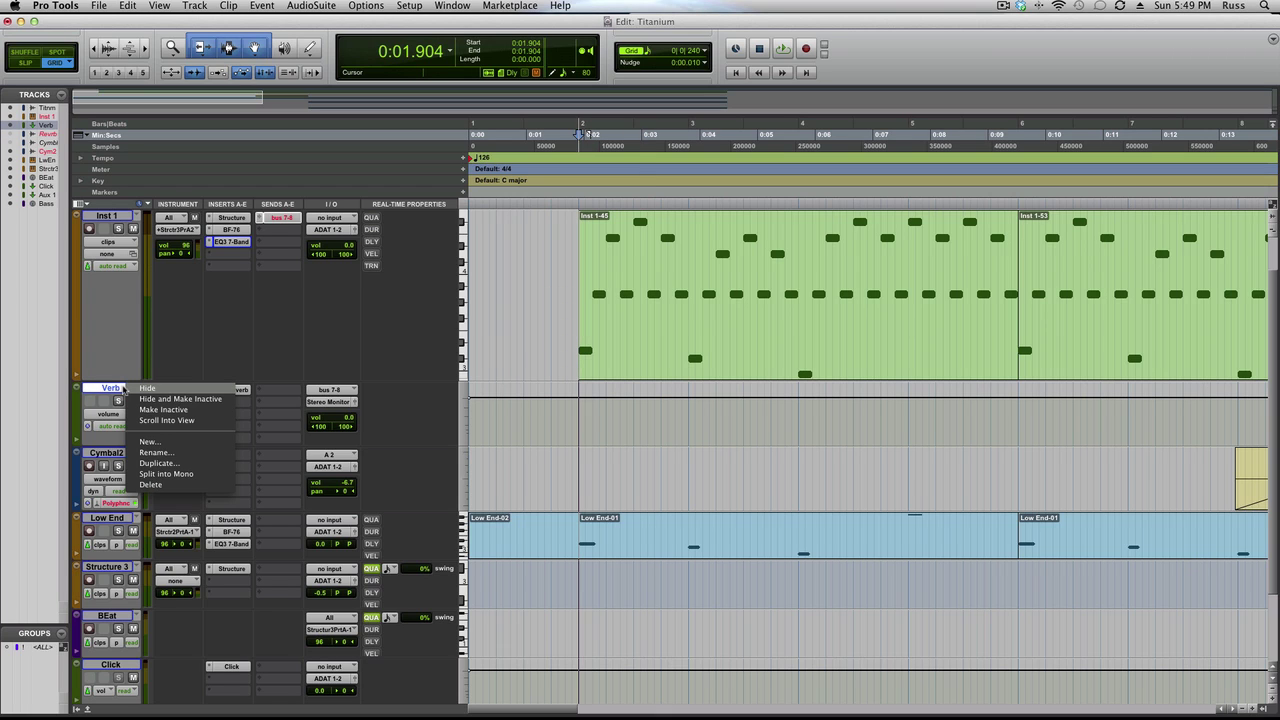
{"action": "left_click", "coordinate": [150, 484]}
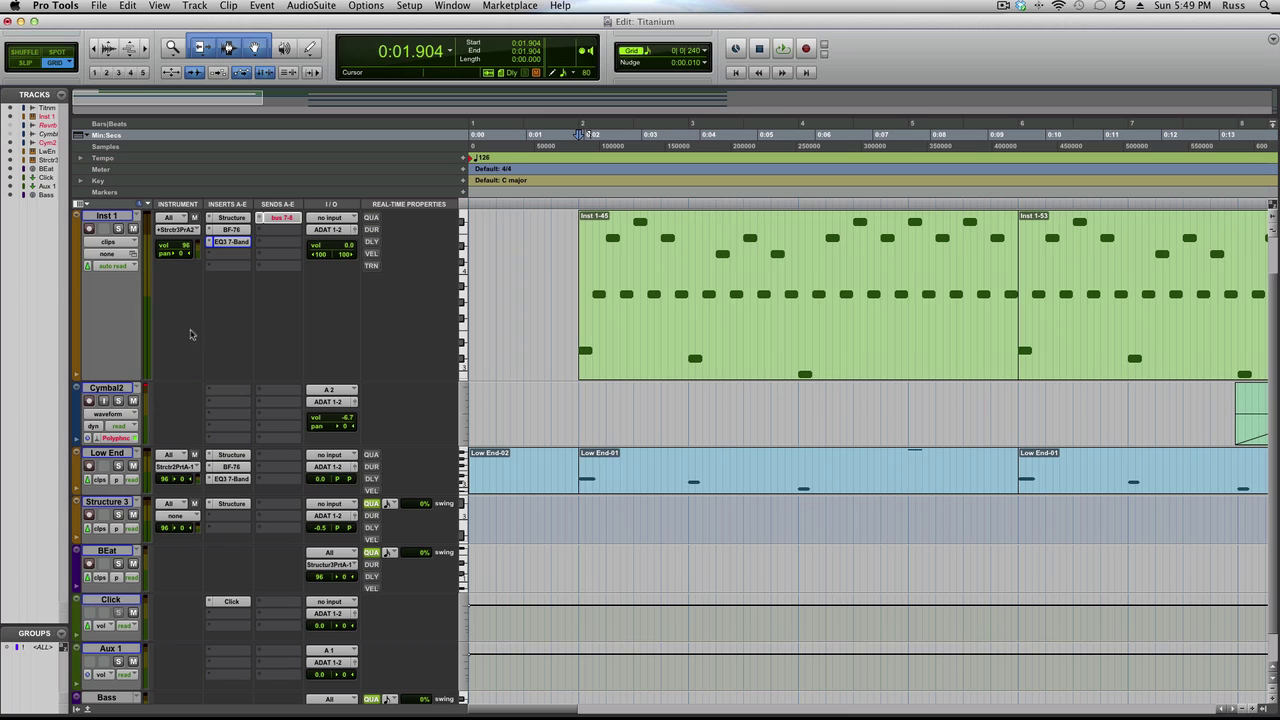
- Create a new stereo Aux Input track, Aux 2, and move it just below Inst 1
{"action": "left_click", "coordinate": [195, 6]}
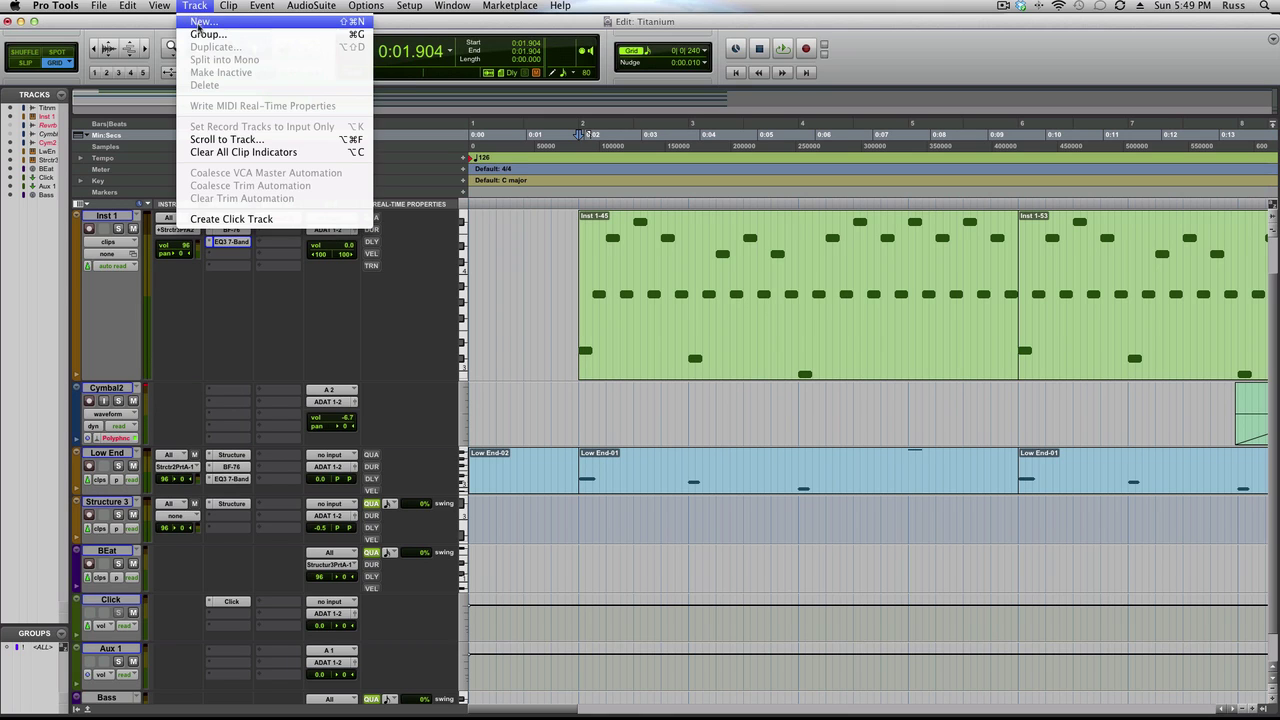
{"action": "left_click", "coordinate": [205, 31]}
{"action": "left_click", "coordinate": [567, 254]}
{"action": "left_click", "coordinate": [562, 265]}
{"action": "left_click", "coordinate": [640, 254]}
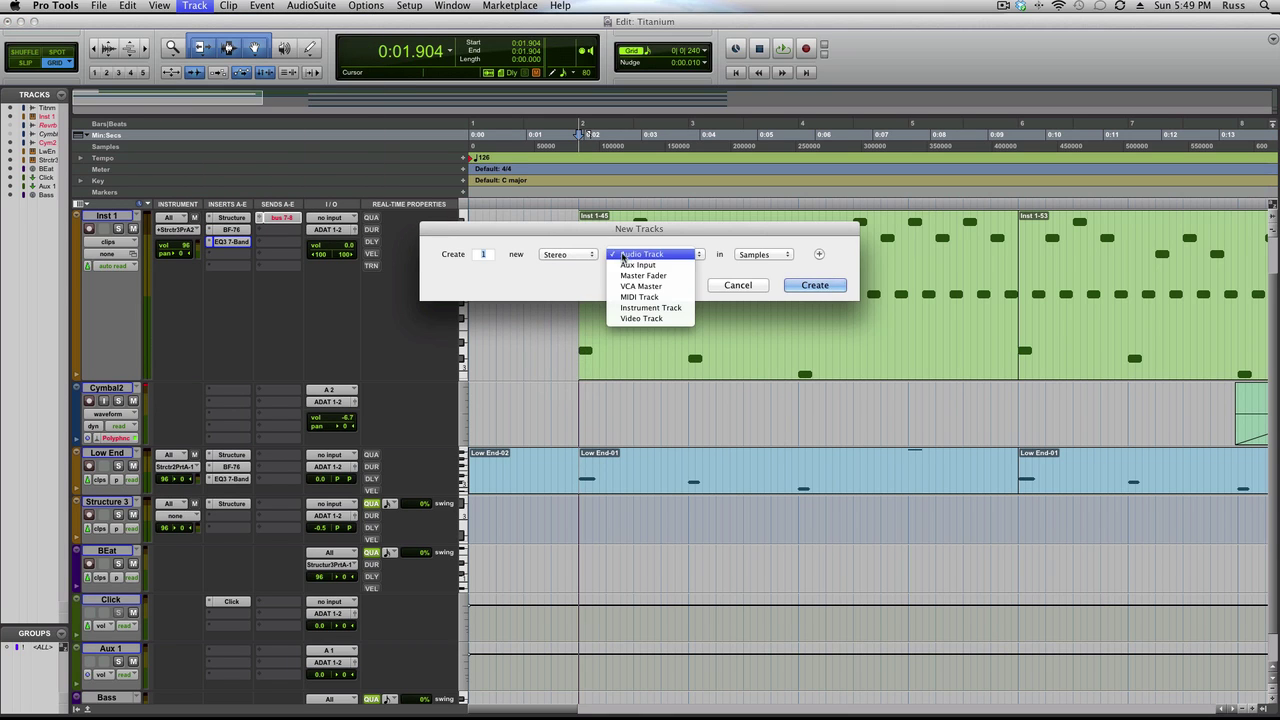
{"action": "left_click", "coordinate": [637, 265]}
{"action": "left_click", "coordinate": [814, 285]}
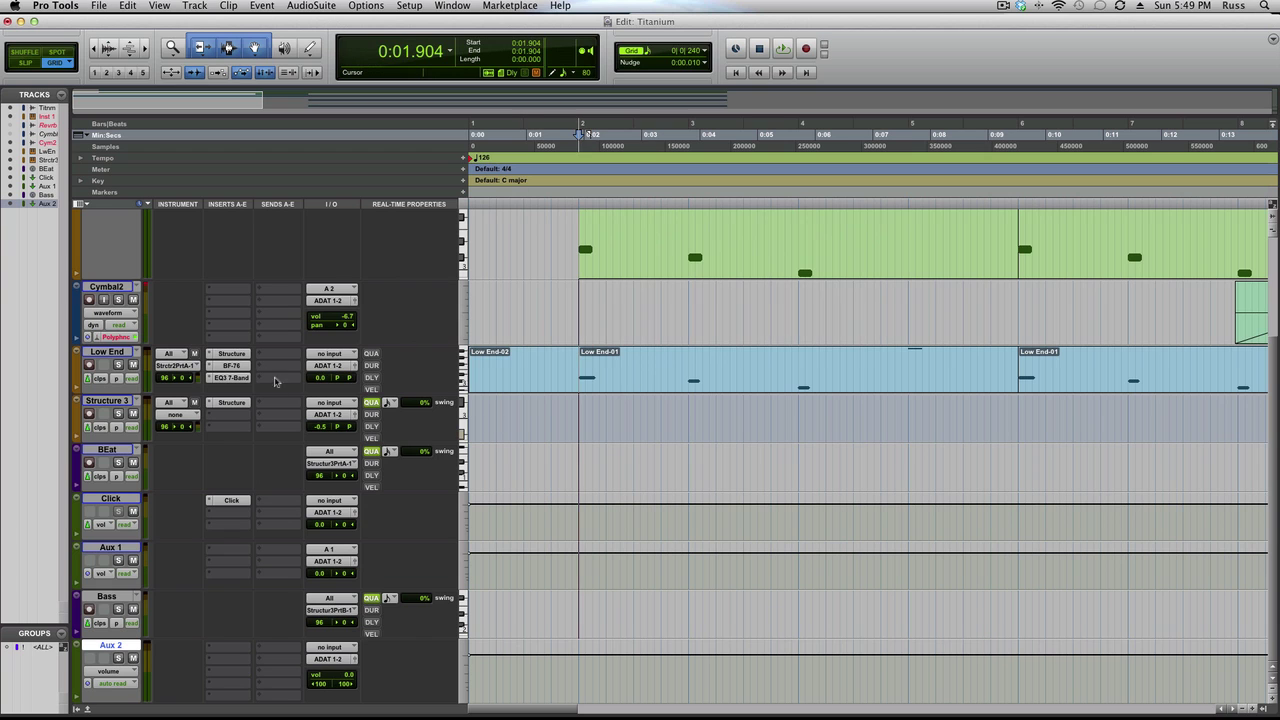
{"action": "left_click_drag", "start_coordinate": [112, 645], "coordinate": [171, 372]}
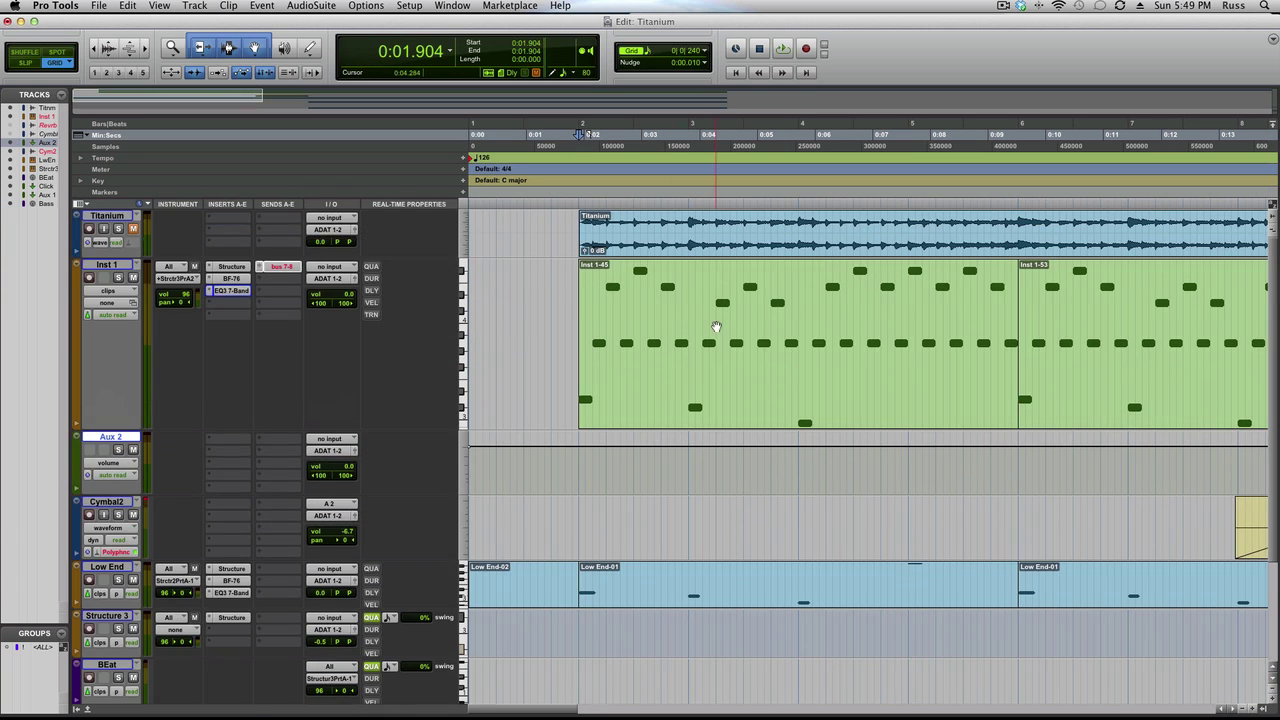
- Rename the Aux 2 track to Verb
{"action": "double_click", "coordinate": [116, 441]}
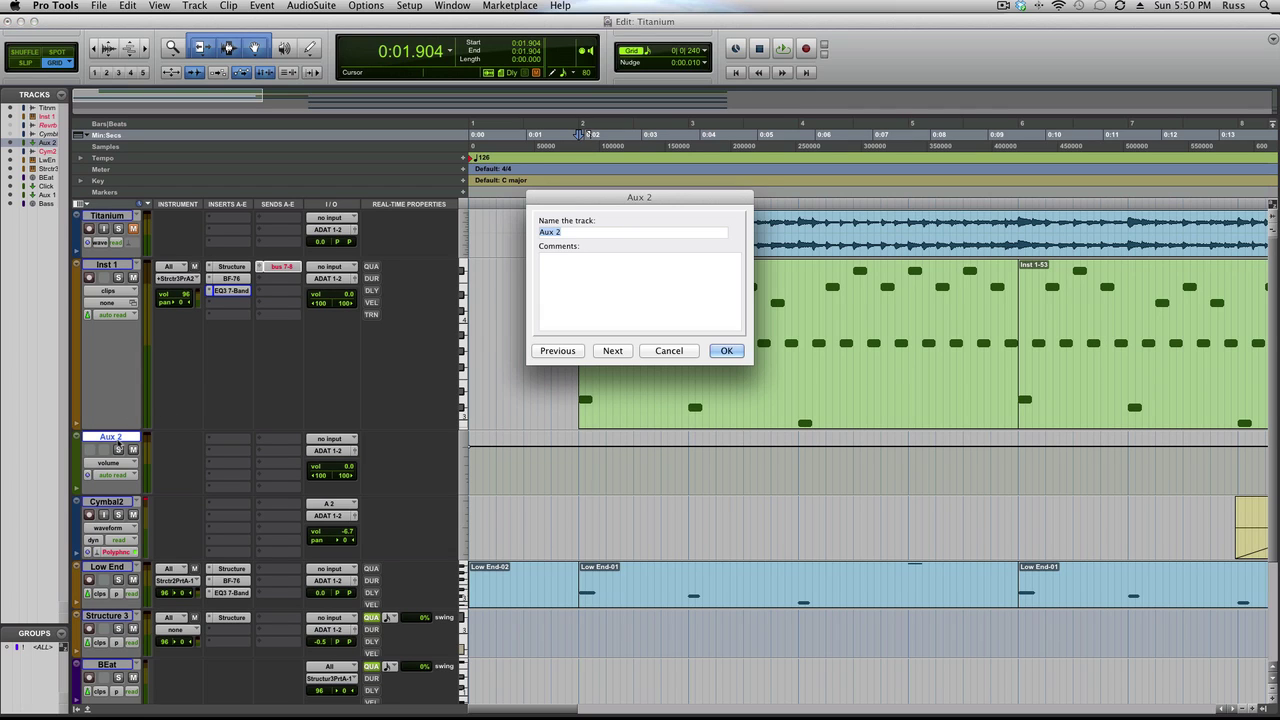
{"action": "type", "text": "Verb"}
{"action": "key", "text": "Return"}
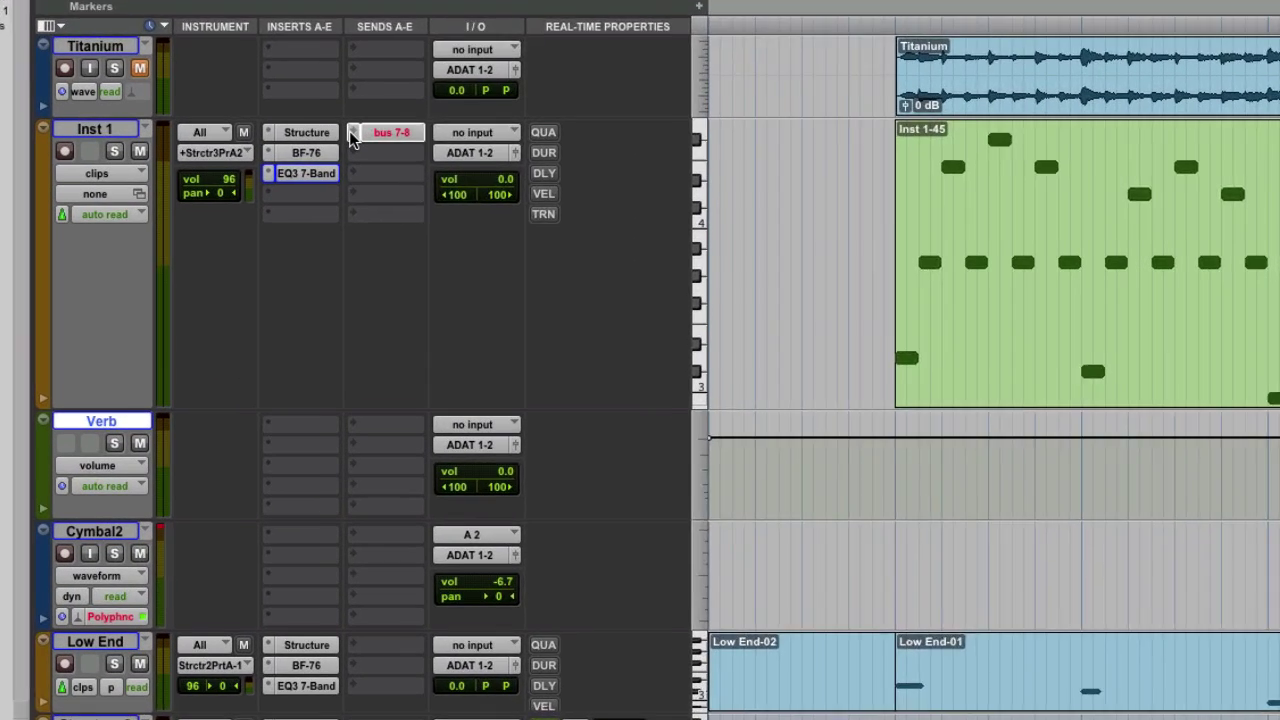
- Route Inst 1's send to bus 7-8 and set the Verb track's input to bus 7-8
{"action": "left_click", "coordinate": [277, 267]}
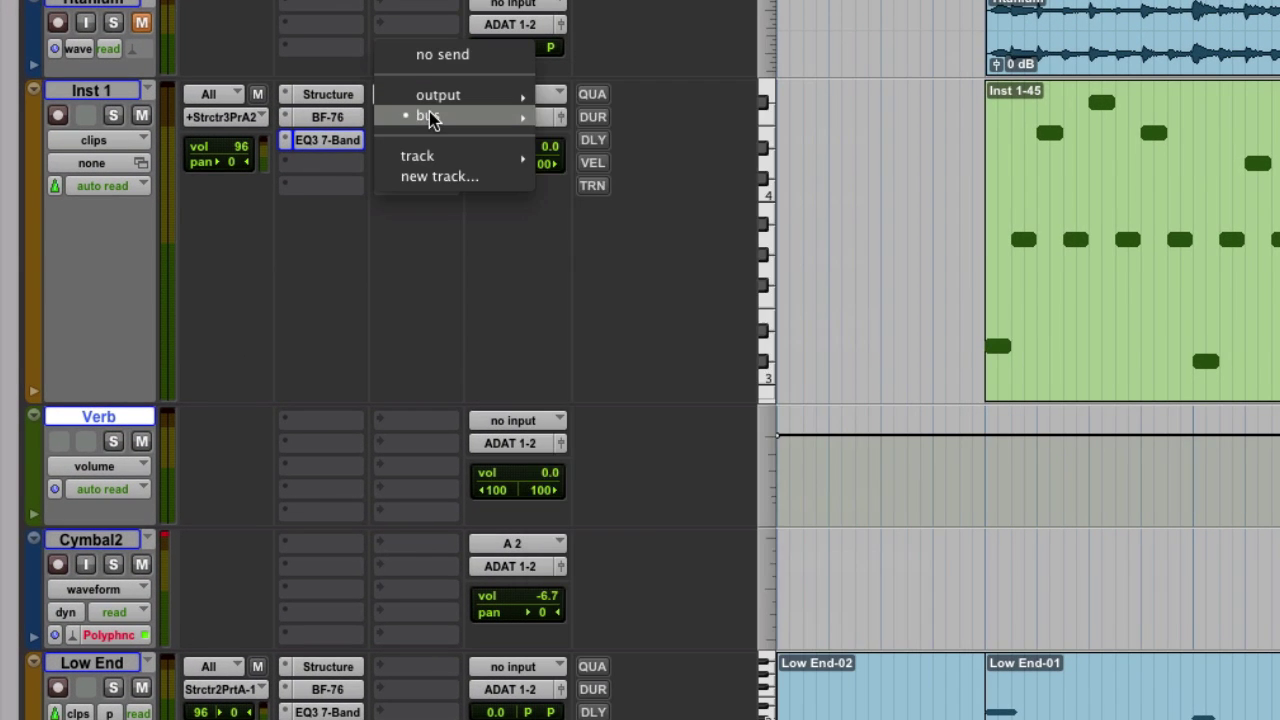
{"action": "mouse_move", "coordinate": [430, 118]}
{"action": "left_click", "coordinate": [588, 176]}
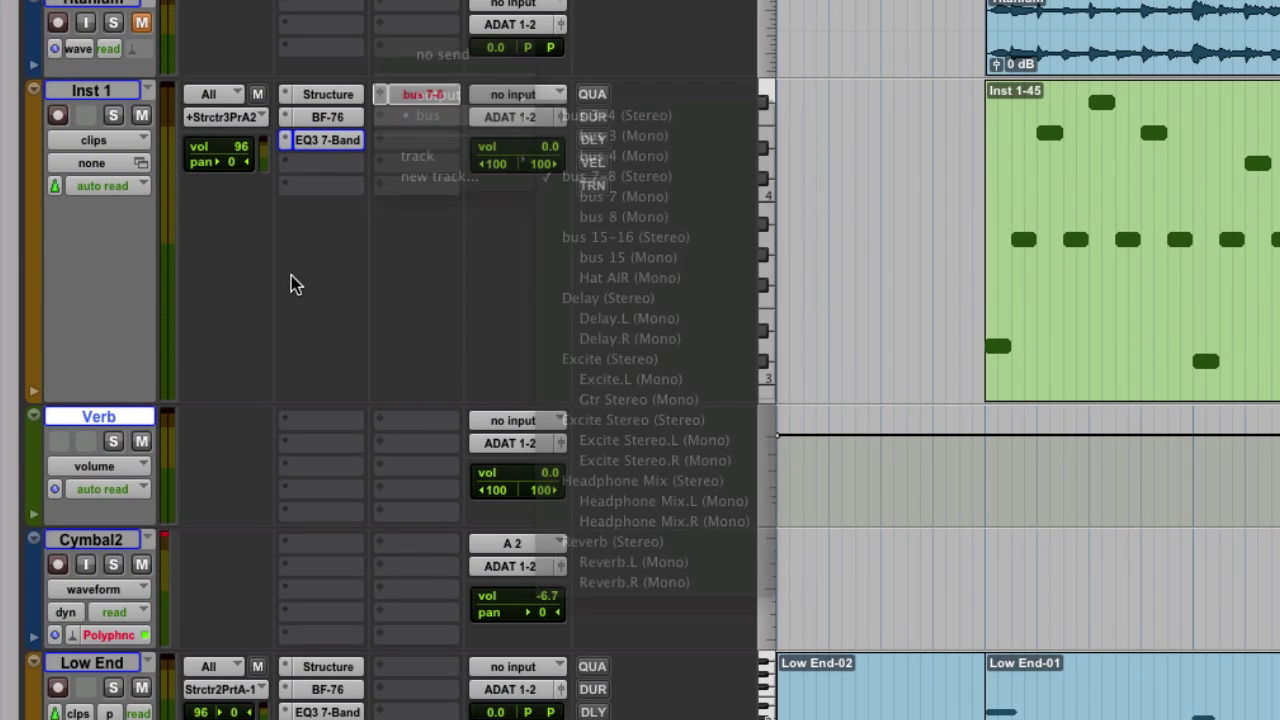
{"action": "left_click", "coordinate": [489, 422]}
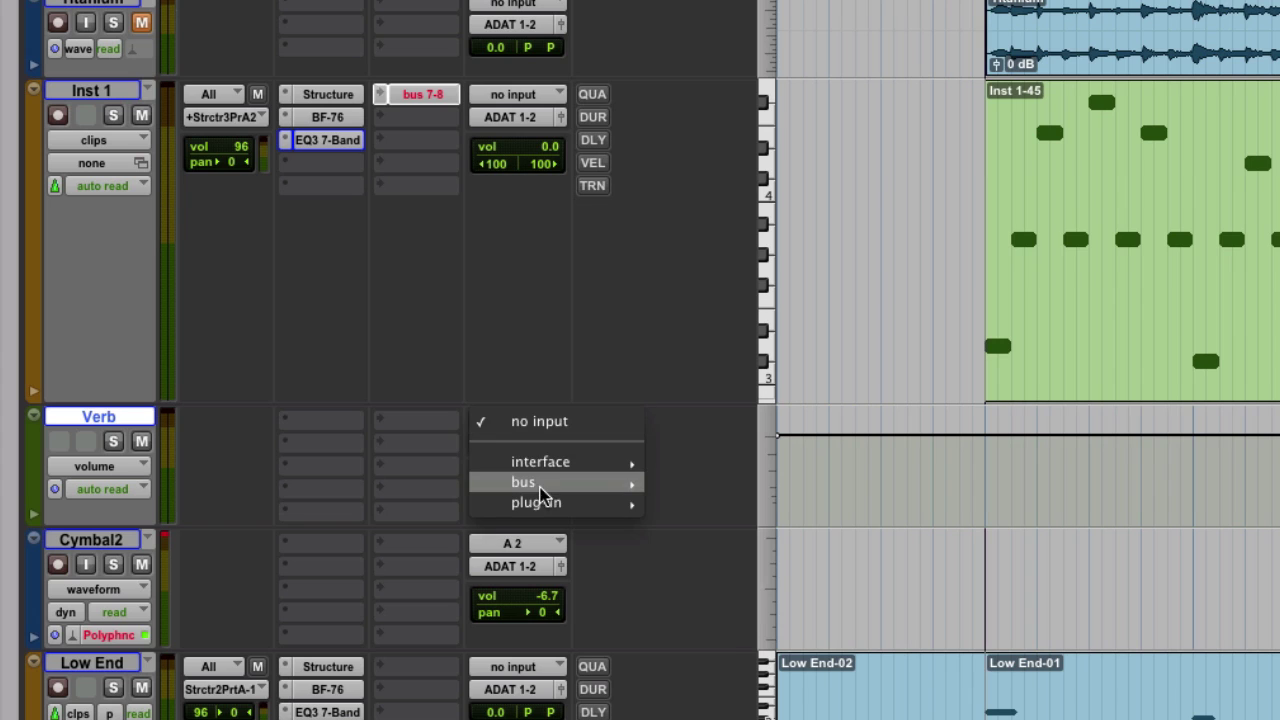
{"action": "mouse_move", "coordinate": [540, 490]}
{"action": "left_click", "coordinate": [708, 503]}
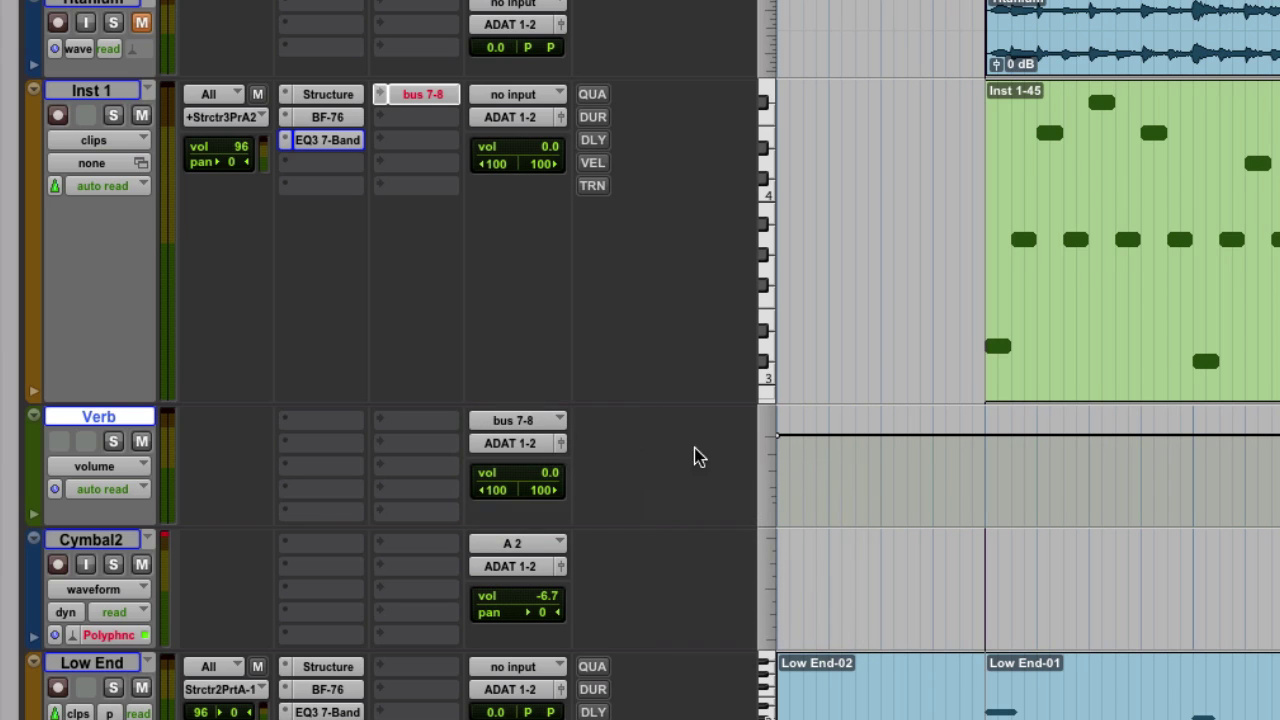
- Rename the bus 7-8 send to Verb
{"action": "right_click", "coordinate": [425, 110]}
{"action": "left_click", "coordinate": [471, 158]}
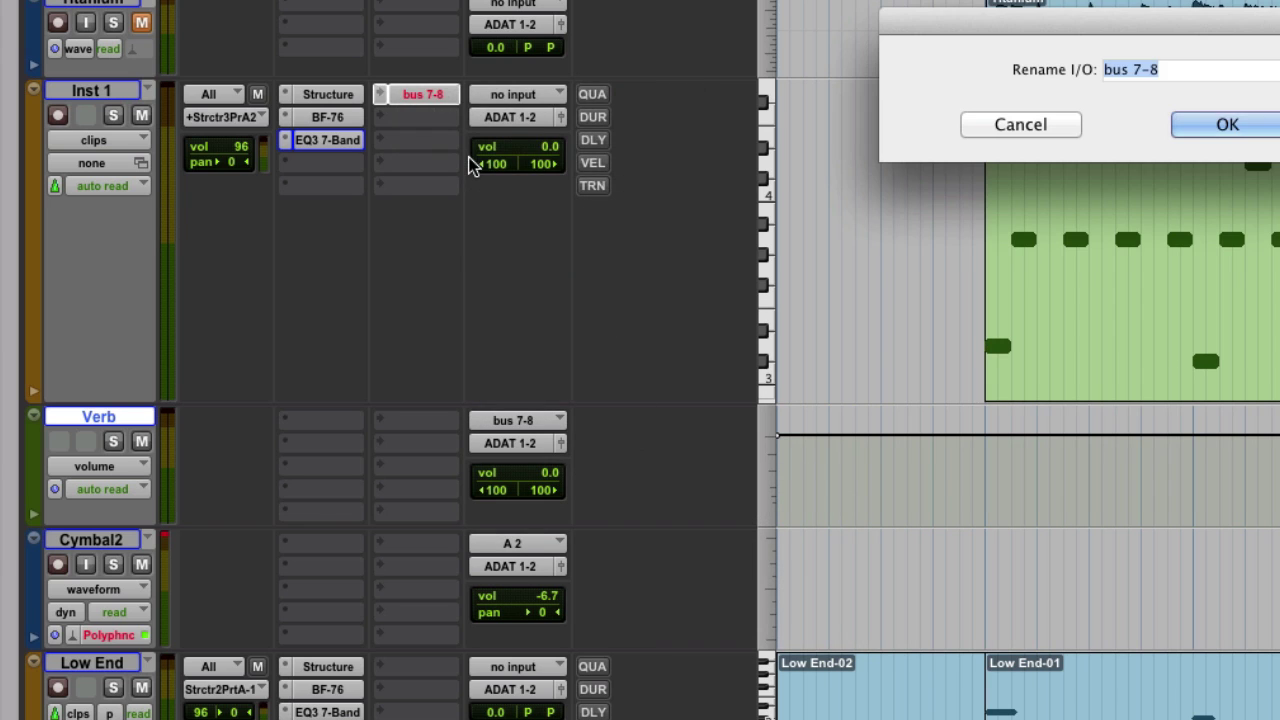
{"action": "type", "text": "Verb"}
{"action": "key", "text": "Return"}
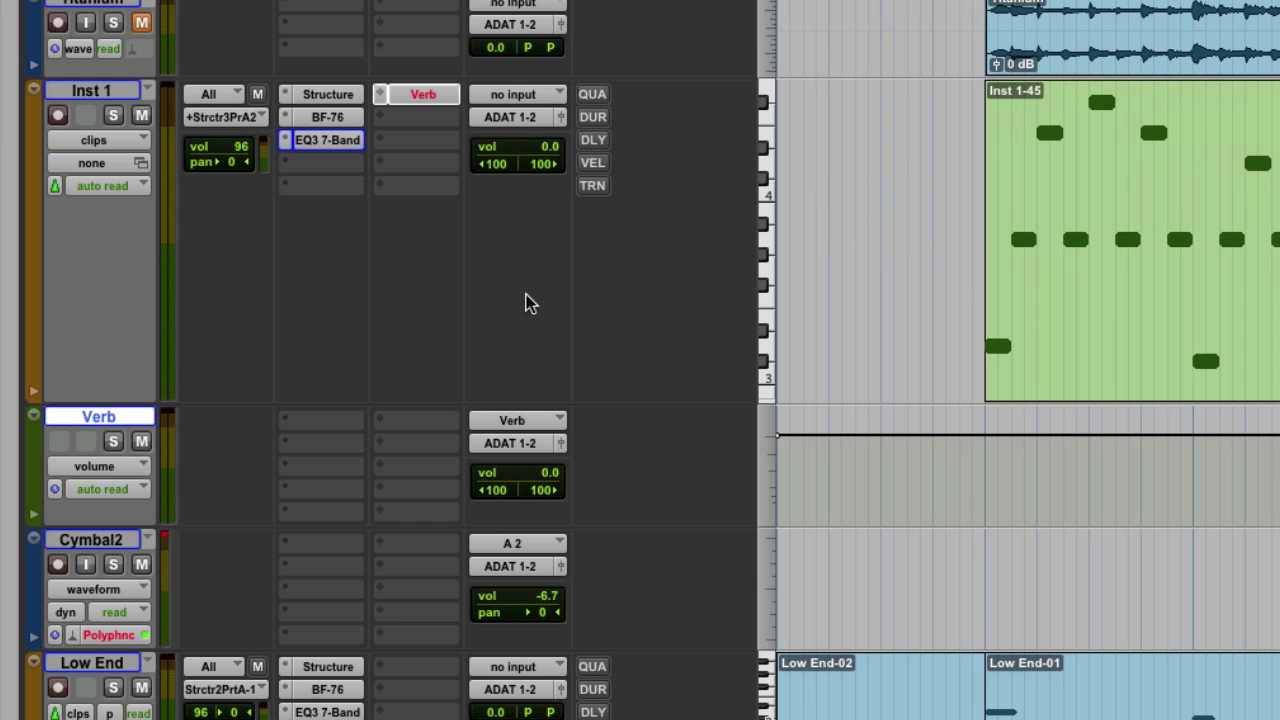
- Set the Verb track's output to Stereo Monitor
{"action": "left_click", "coordinate": [520, 446]}
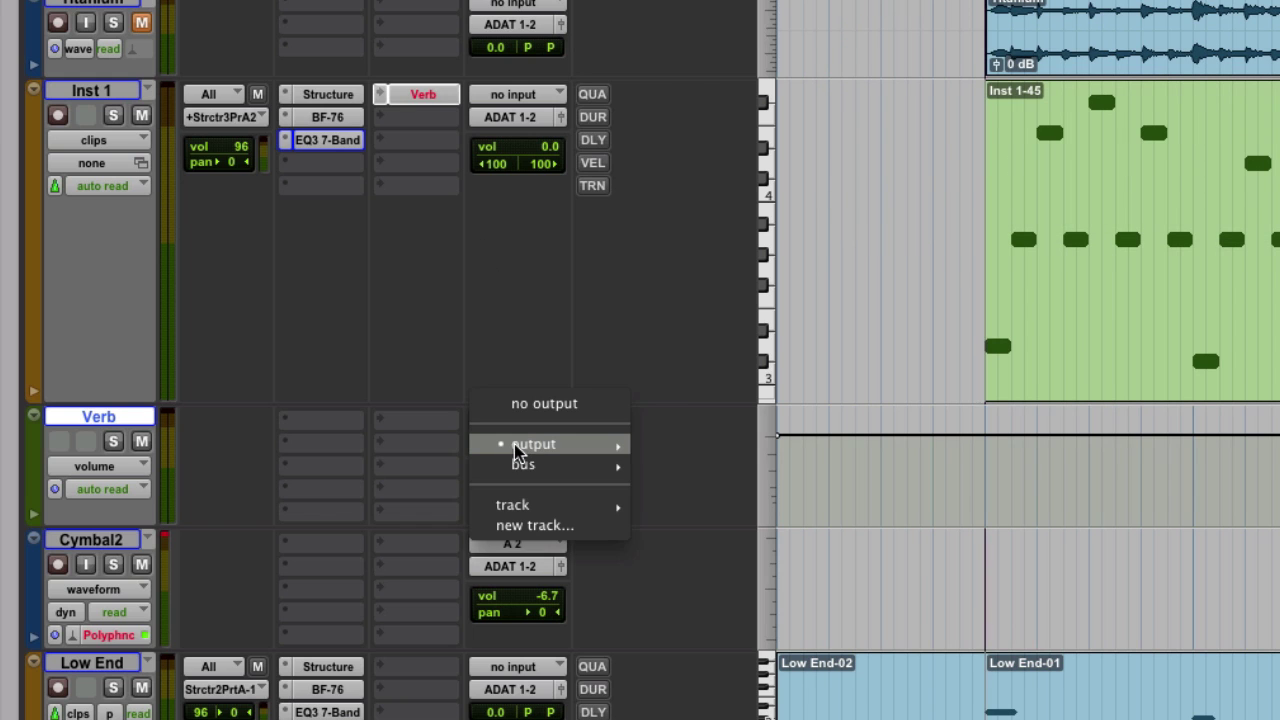
{"action": "mouse_move", "coordinate": [530, 452]}
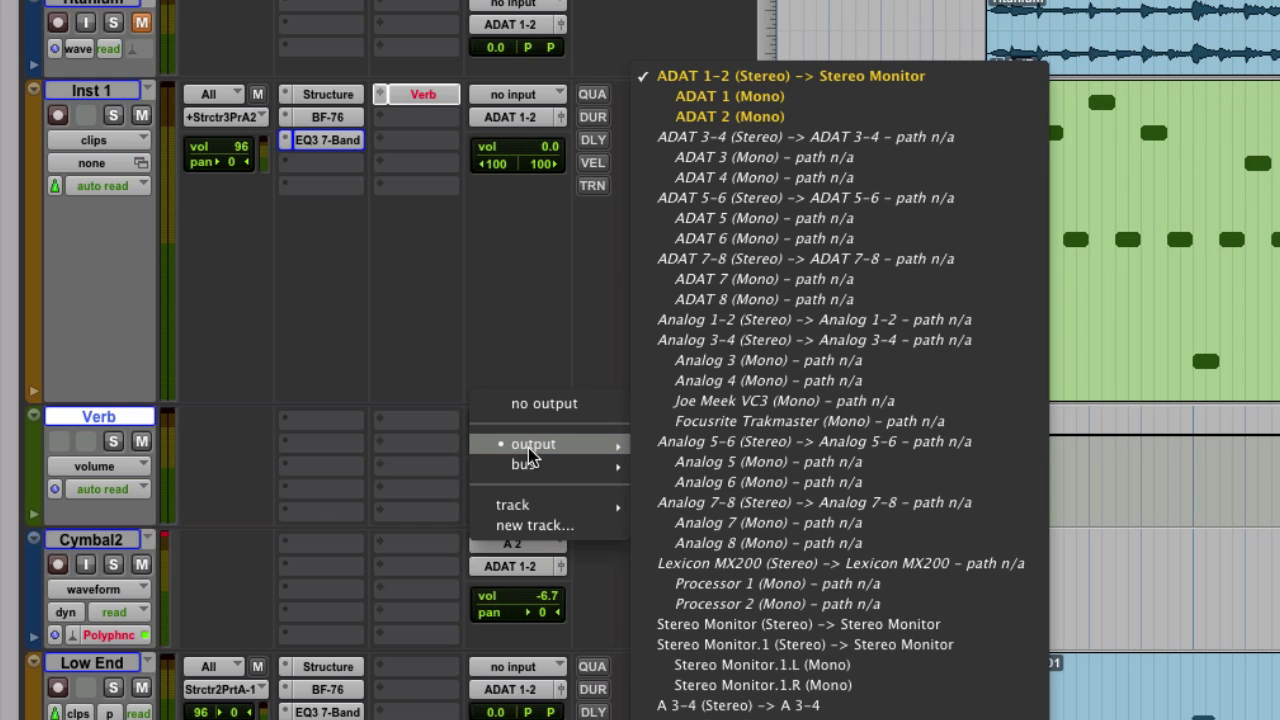
{"action": "left_click", "coordinate": [800, 626]}
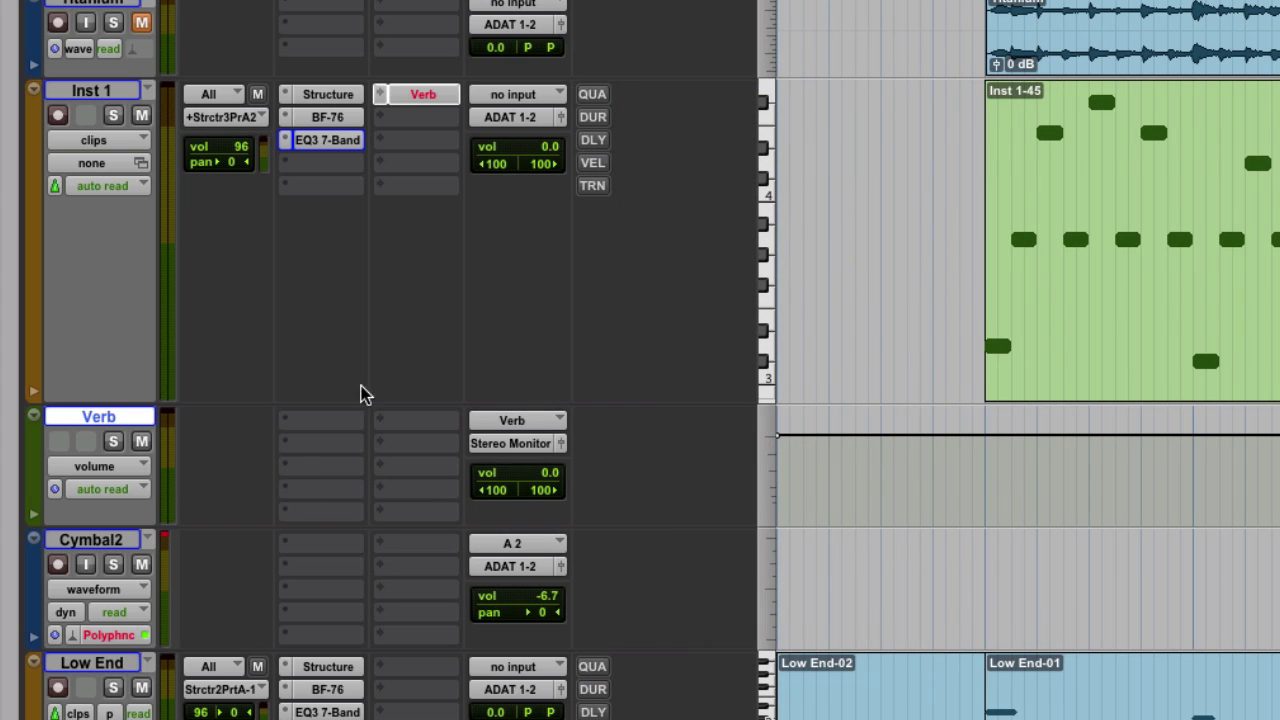
- Show the Inst 1 Verb send level and insert AIR Reverb on the Verb track's first insert
{"action": "left_click", "coordinate": [443, 96]}
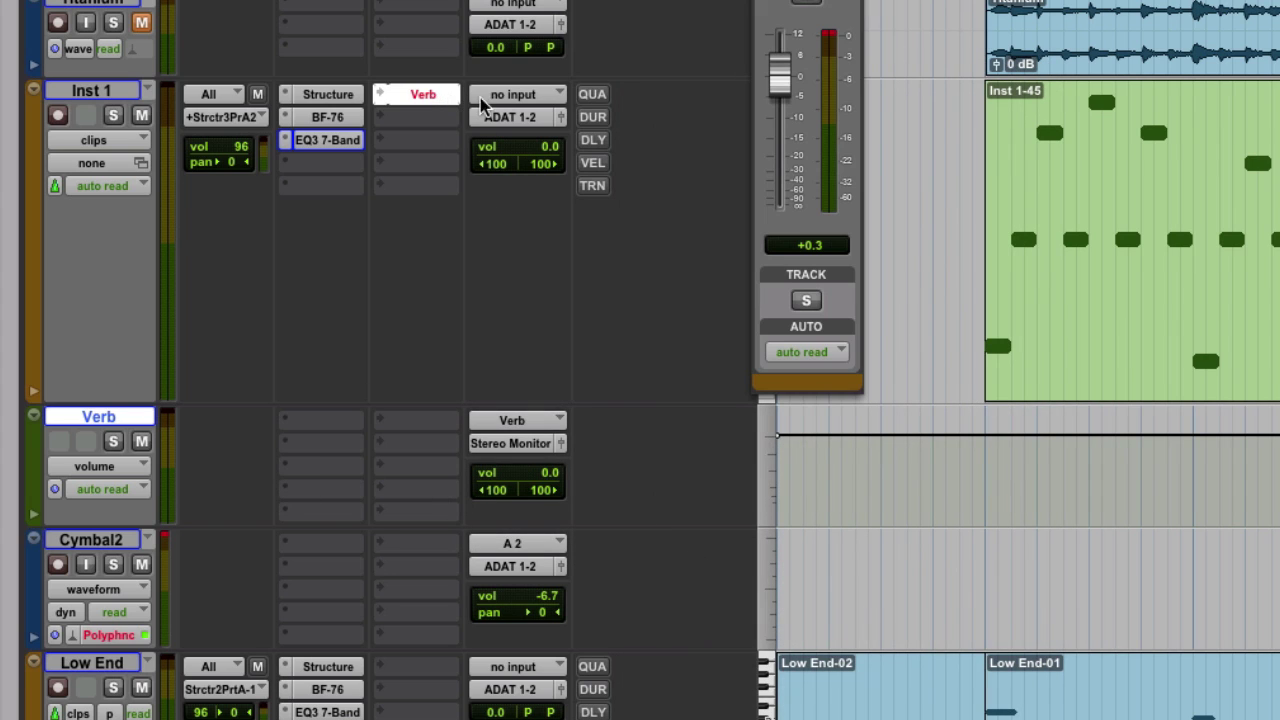
{"action": "left_click", "coordinate": [300, 421]}
{"action": "mouse_move", "coordinate": [342, 466]}
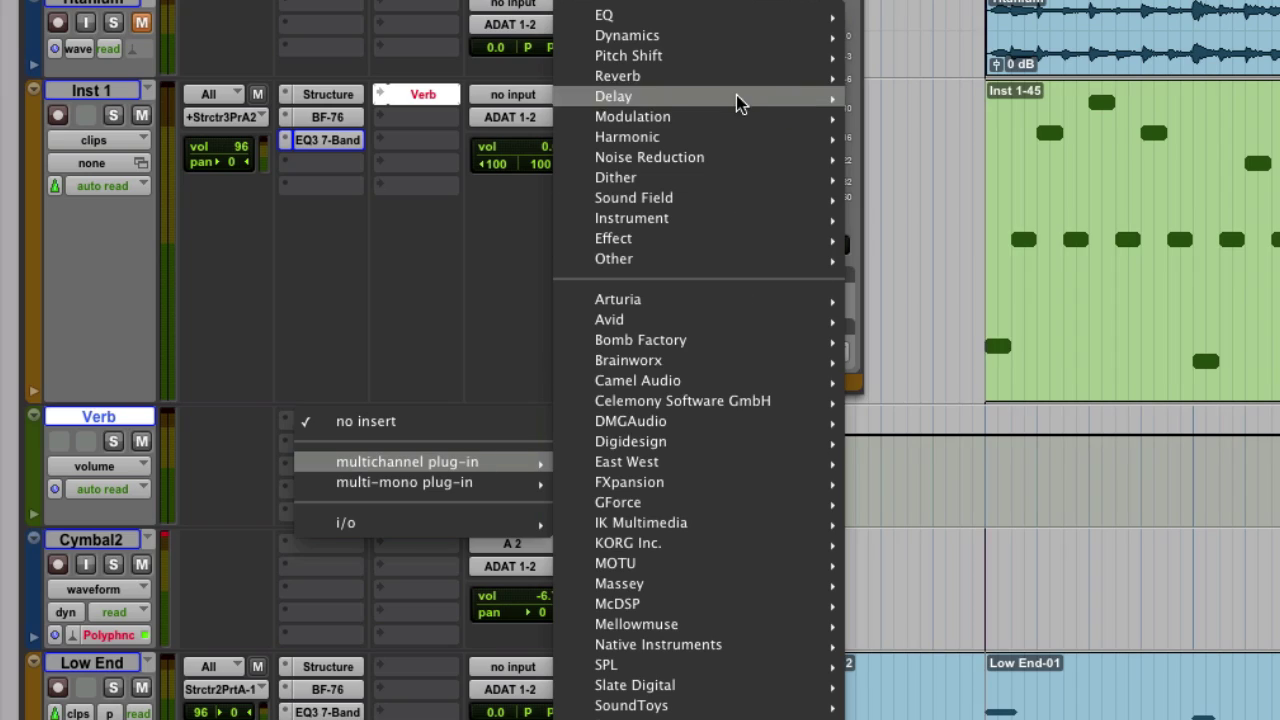
{"action": "mouse_move", "coordinate": [735, 78]}
{"action": "left_click", "coordinate": [1025, 96]}
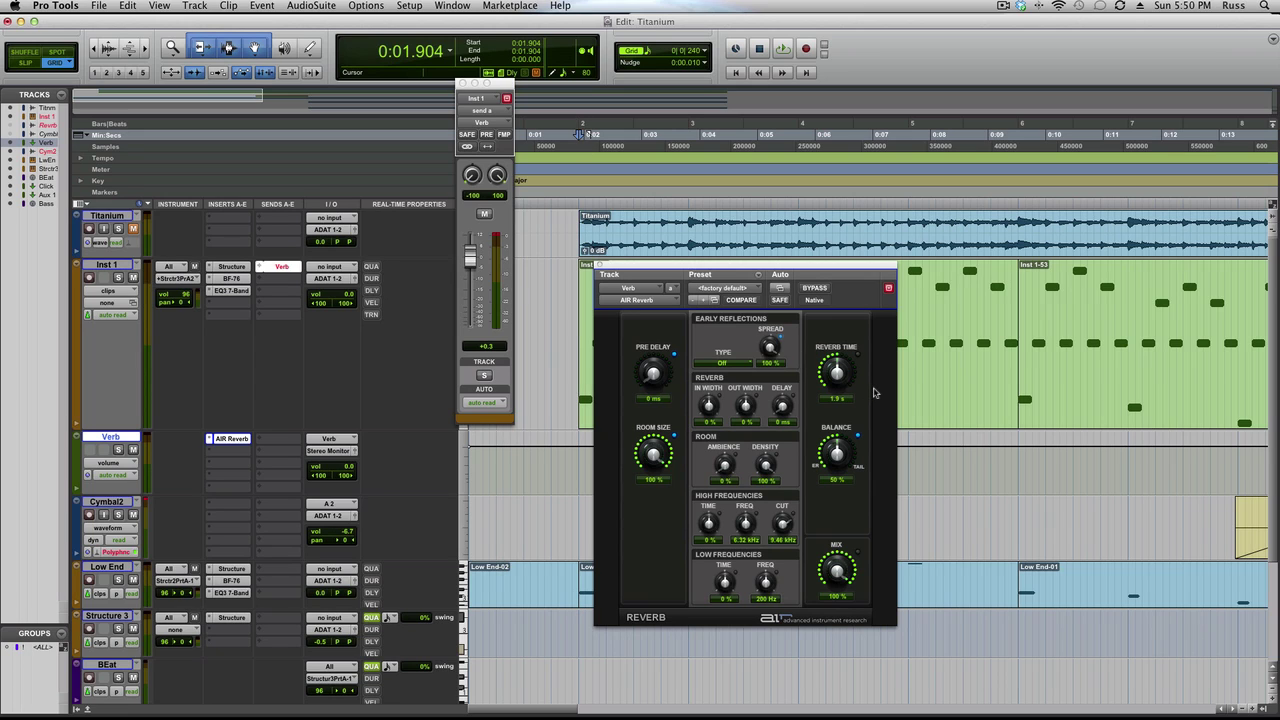
- Lengthen the reverb time to 7.8 s and audition with Inst 1 and Verb soloed
{"action": "left_click_drag", "start_coordinate": [820, 403], "coordinate": [840, 335]}
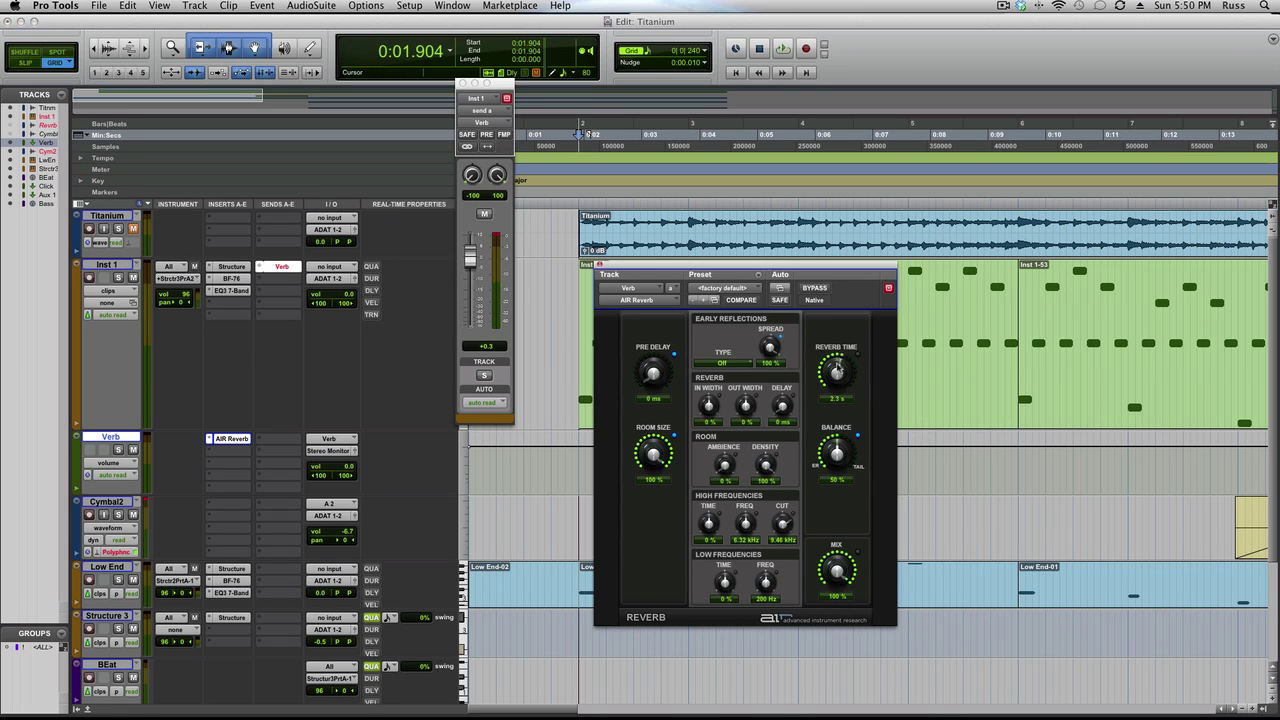
{"action": "left_click", "coordinate": [118, 277]}
{"action": "left_click", "coordinate": [118, 450]}
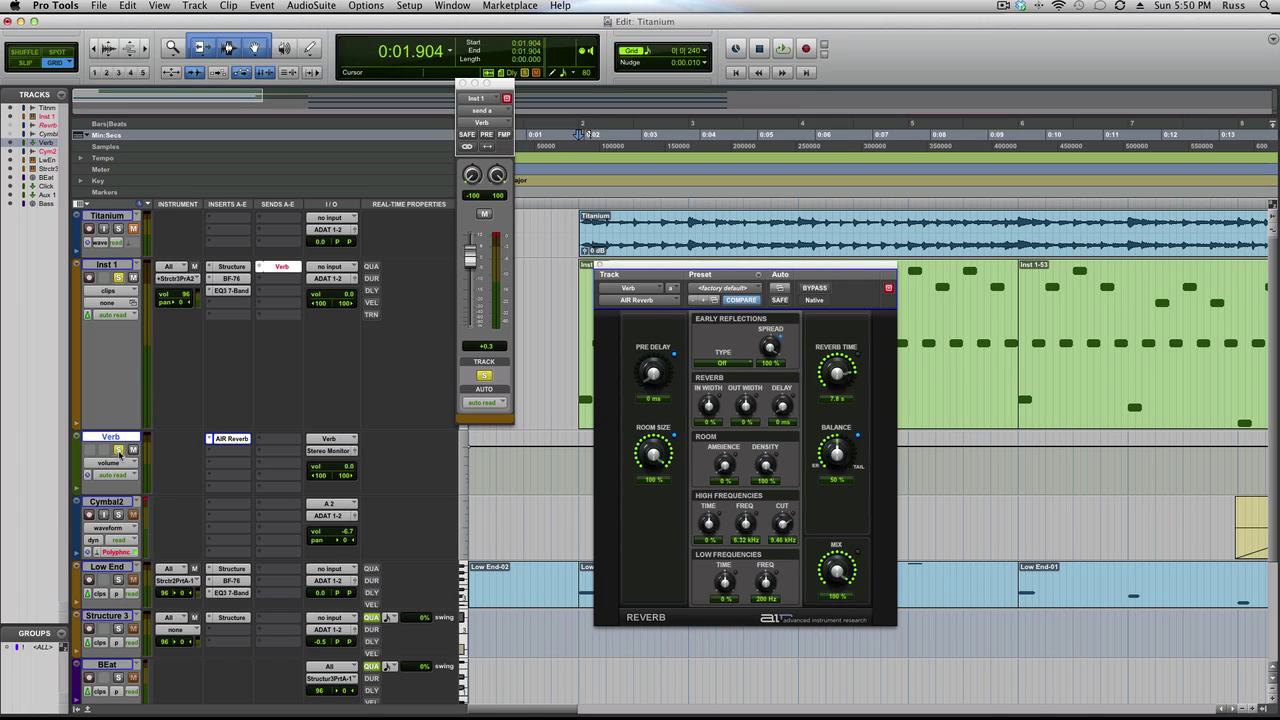
{"action": "key", "text": "space"}
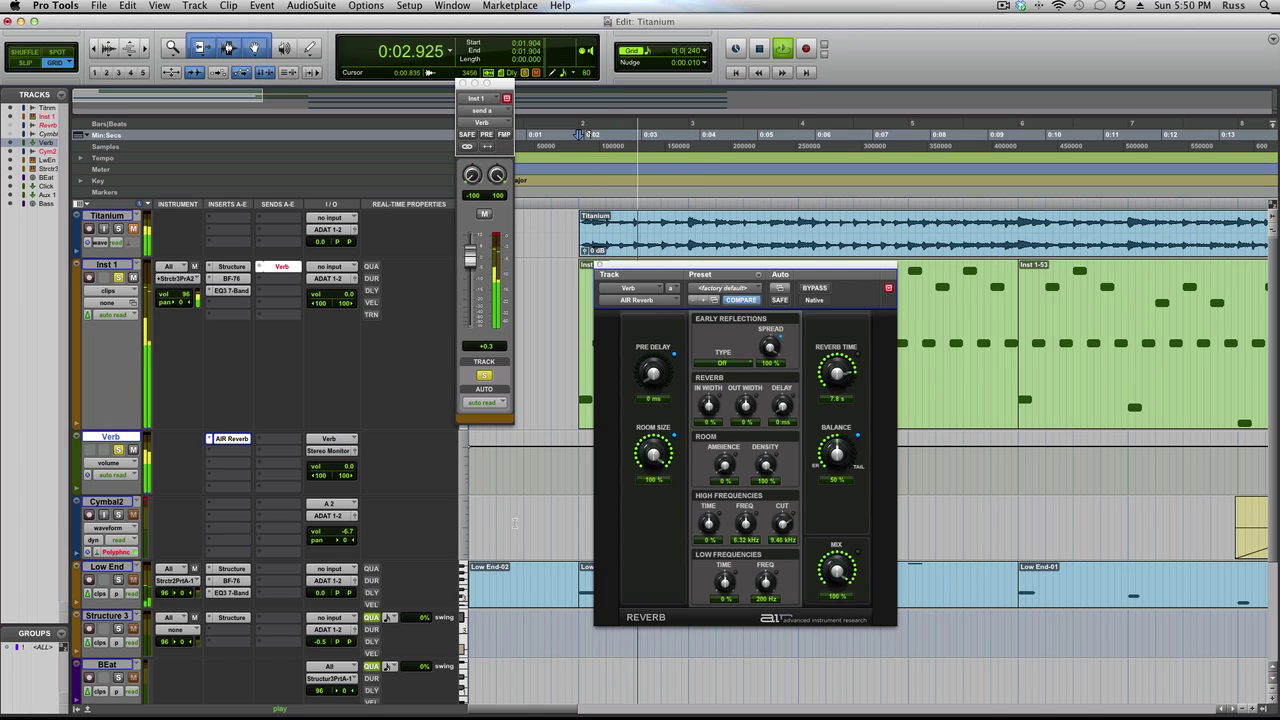
{"action": "key", "text": "space"}
{"action": "key", "text": "space"}
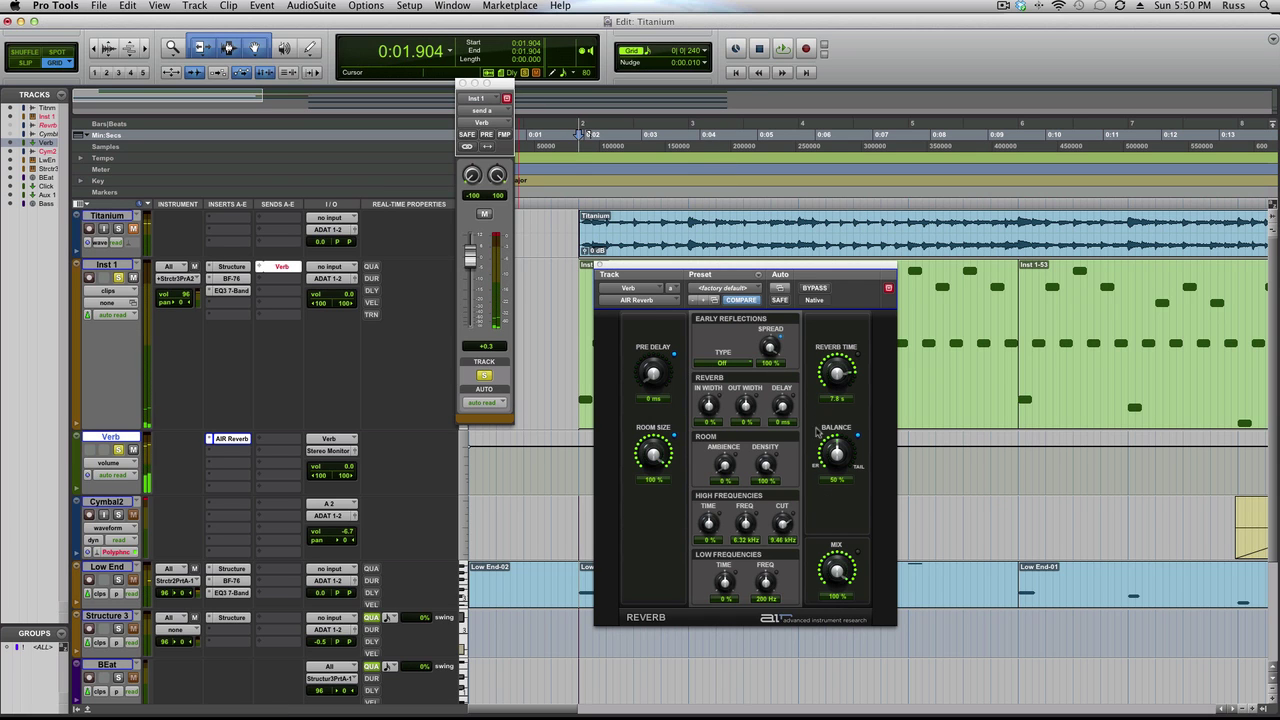
- Set Ambience to 52%, high FREQ to 9.57 kHz, reverb time near 3 s, send to -4.0
{"action": "left_click_drag", "start_coordinate": [733, 489], "coordinate": [736, 451]}
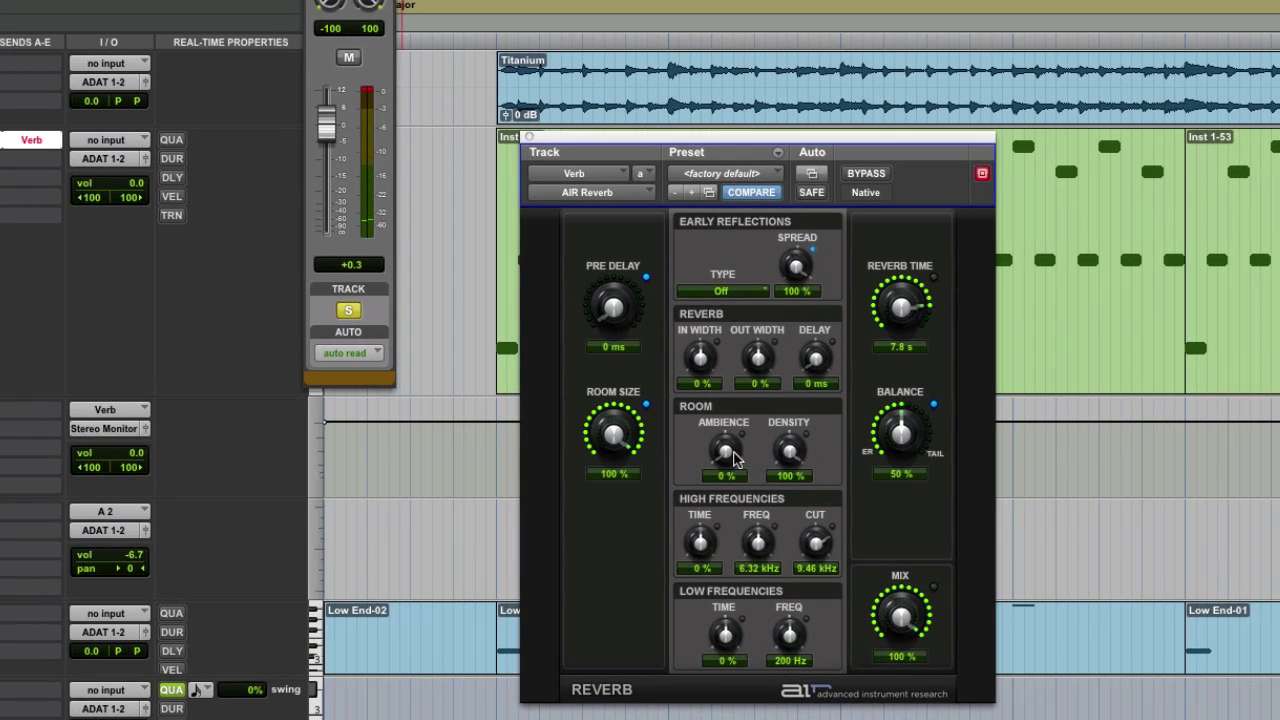
{"action": "left_click_drag", "start_coordinate": [758, 543], "coordinate": [764, 520]}
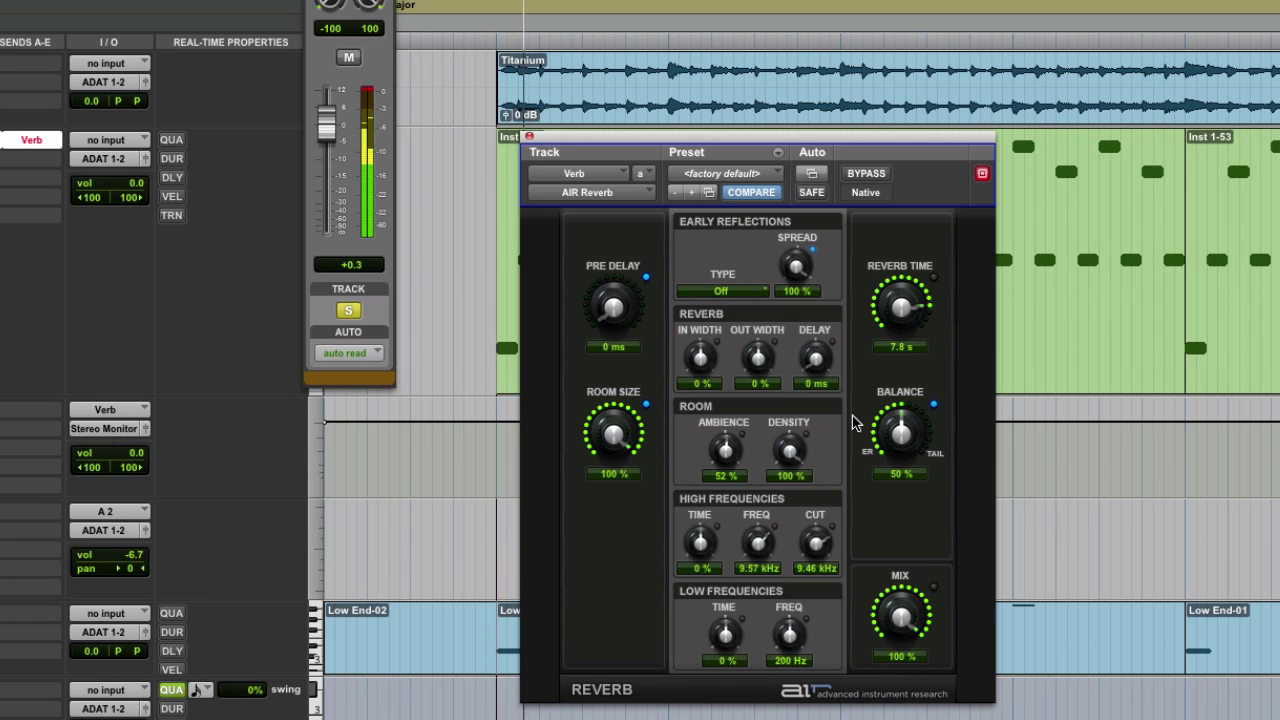
{"action": "left_click_drag", "start_coordinate": [902, 306], "coordinate": [898, 341]}
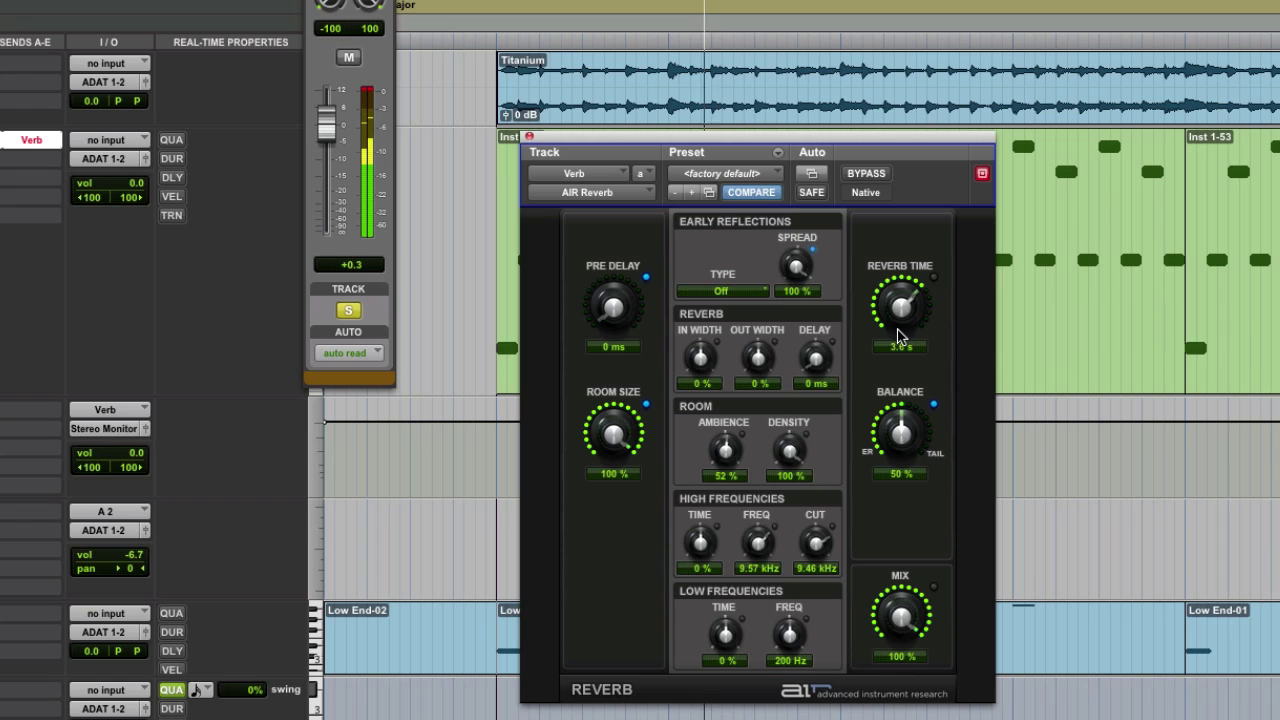
{"action": "mouse_move", "coordinate": [326, 133]}
{"action": "left_mouse_down"}
{"action": "mouse_move", "coordinate": [331, 158]}
{"action": "mouse_move", "coordinate": [335, 127]}
{"action": "left_mouse_up"}
{"action": "left_click_drag", "start_coordinate": [895, 310], "coordinate": [896, 285]}
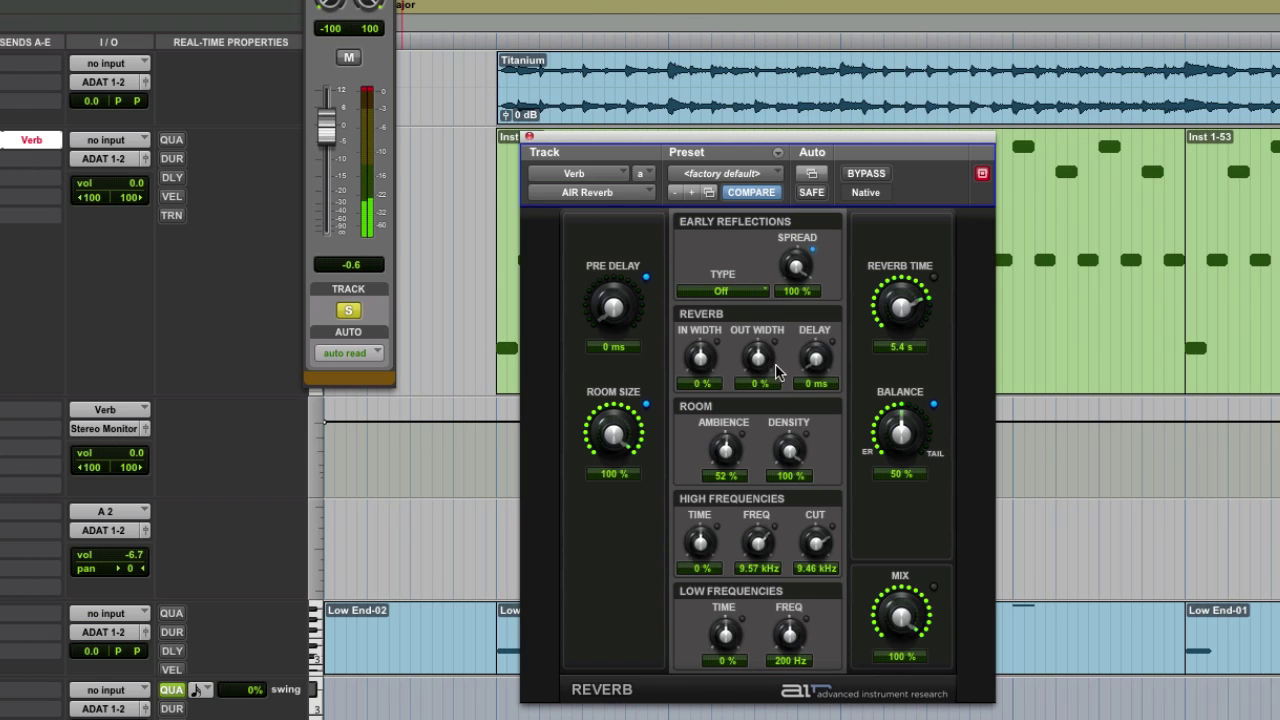
- Set the high Cut to 11.8 kHz and the low frequency to 74.3 Hz, then stop playback
{"action": "left_click_drag", "start_coordinate": [815, 548], "coordinate": [817, 534]}
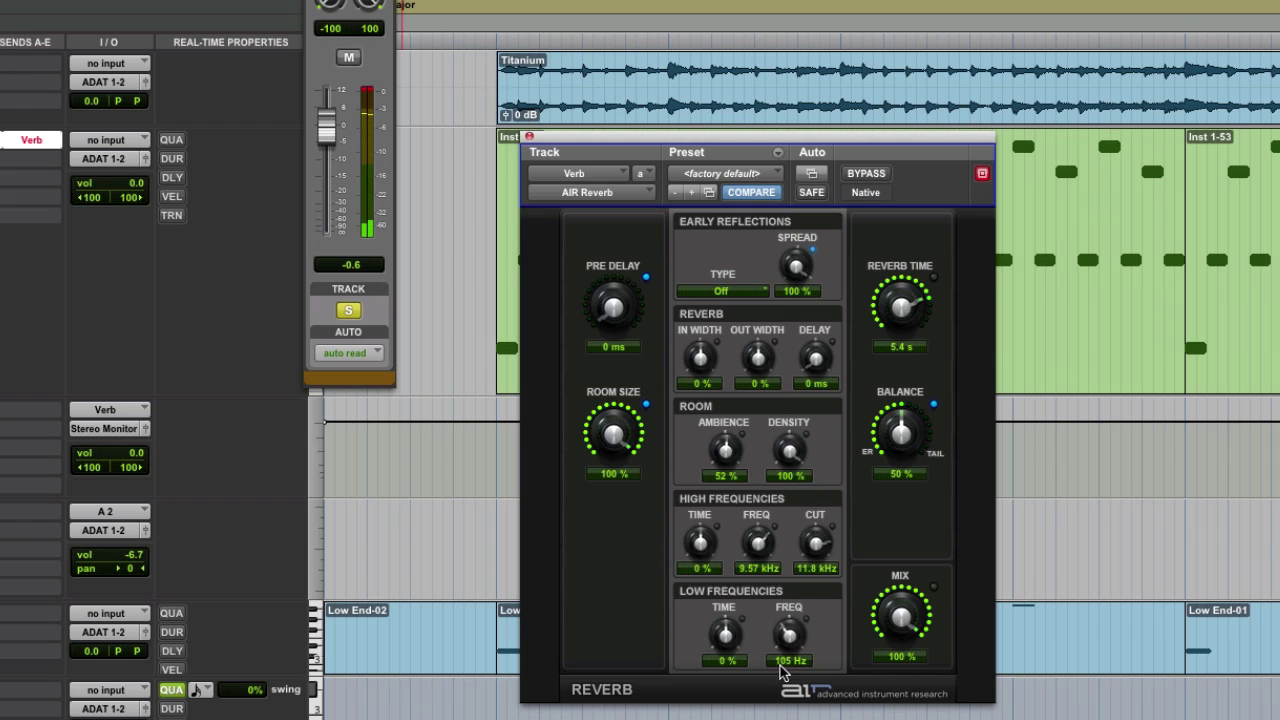
{"action": "left_click_drag", "start_coordinate": [789, 633], "coordinate": [789, 655]}
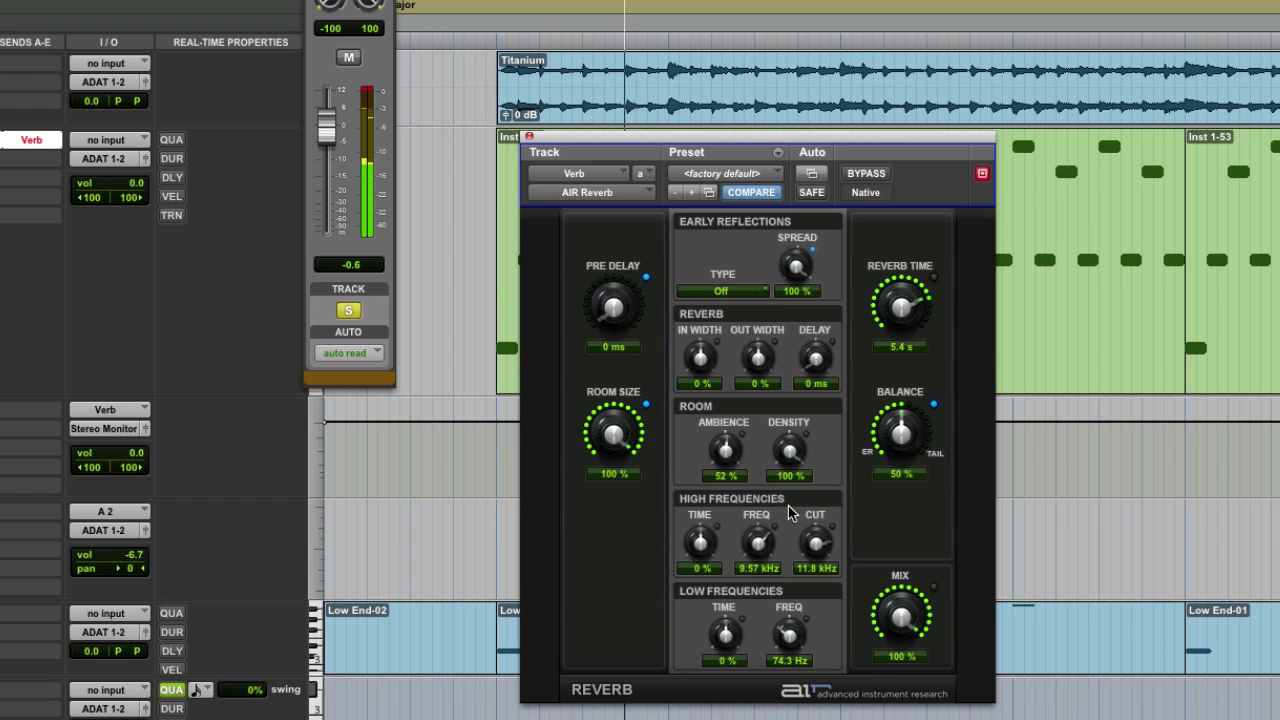
{"action": "key", "text": "space"}
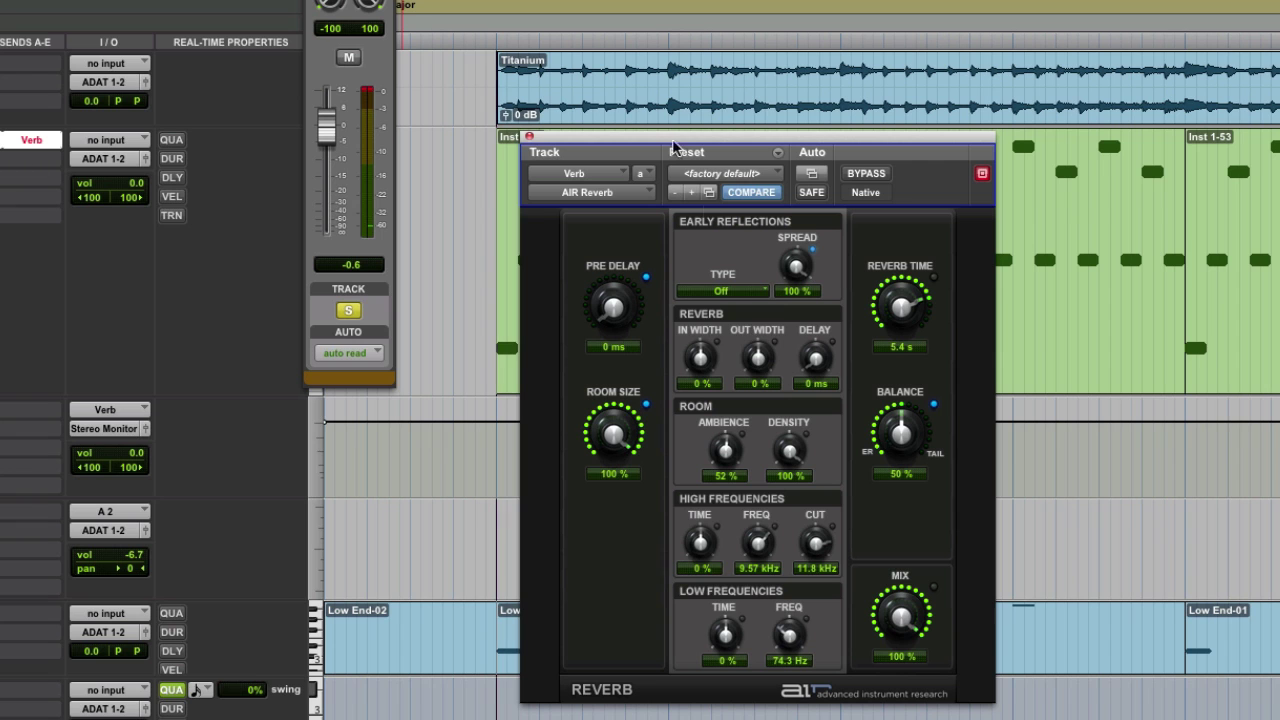
{"action": "left_click", "coordinate": [517, 134]}
- Close the reverb plugin and add a new stereo audio track named Reverb 1
{"action": "left_click", "coordinate": [530, 137]}
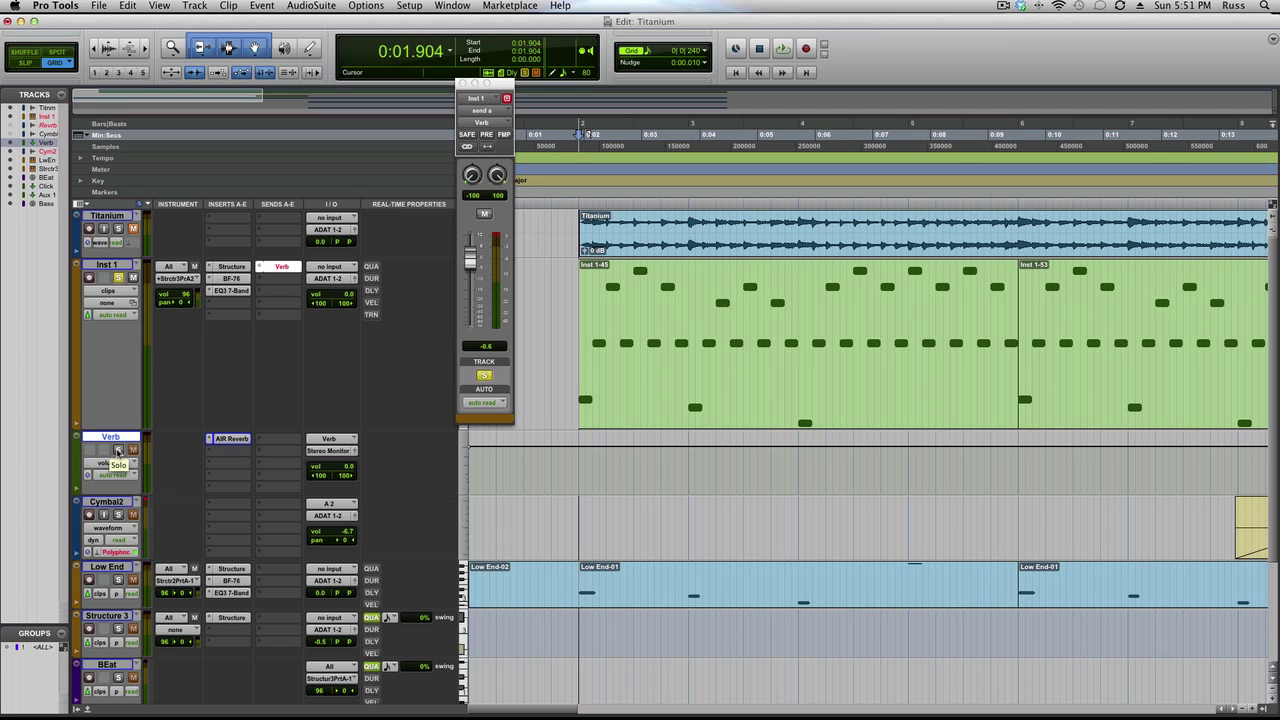
{"action": "left_click", "coordinate": [195, 6]}
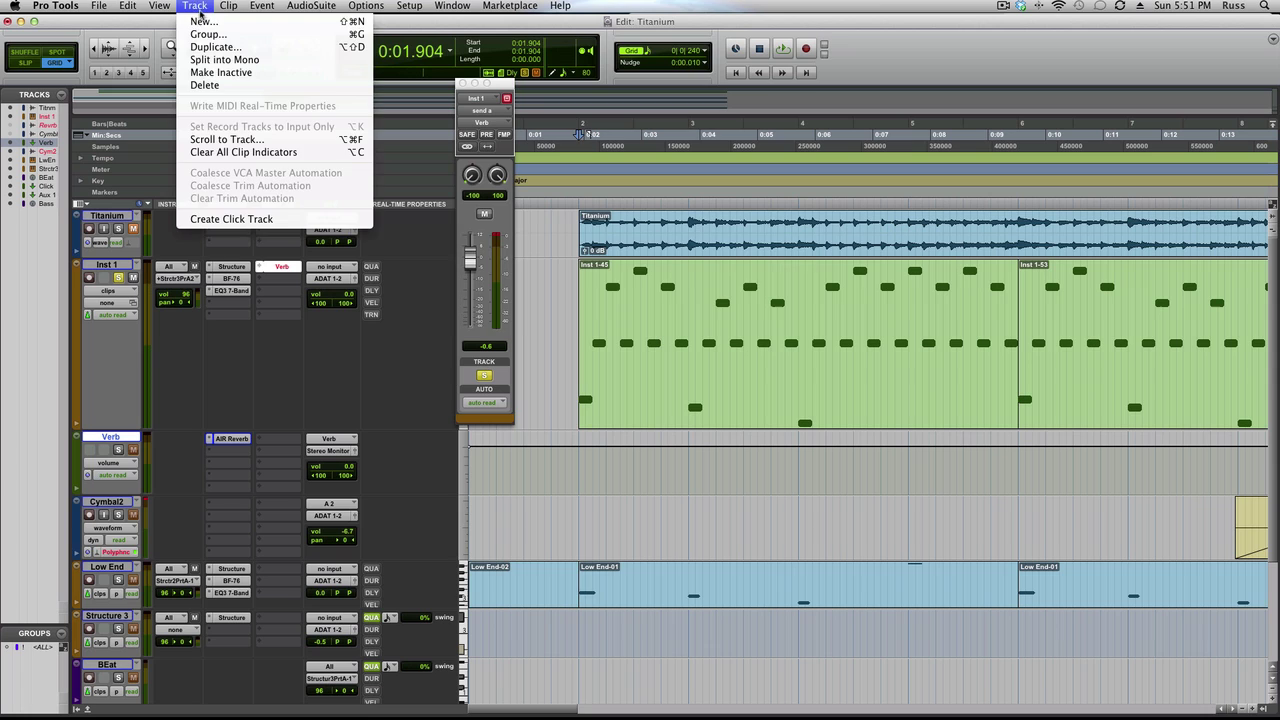
{"action": "left_click", "coordinate": [205, 21]}
{"action": "left_click", "coordinate": [566, 254]}
{"action": "left_click", "coordinate": [563, 264]}
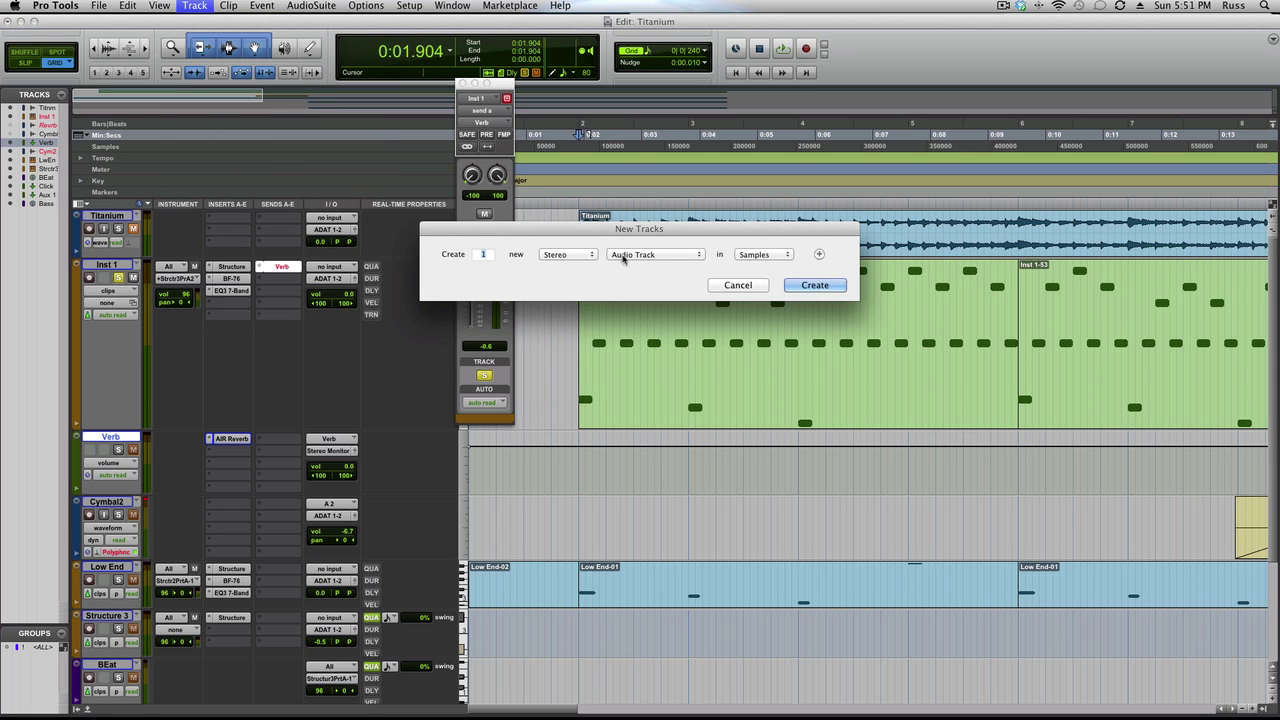
{"action": "left_click", "coordinate": [655, 254]}
{"action": "left_click", "coordinate": [650, 254]}
{"action": "left_click", "coordinate": [814, 285]}
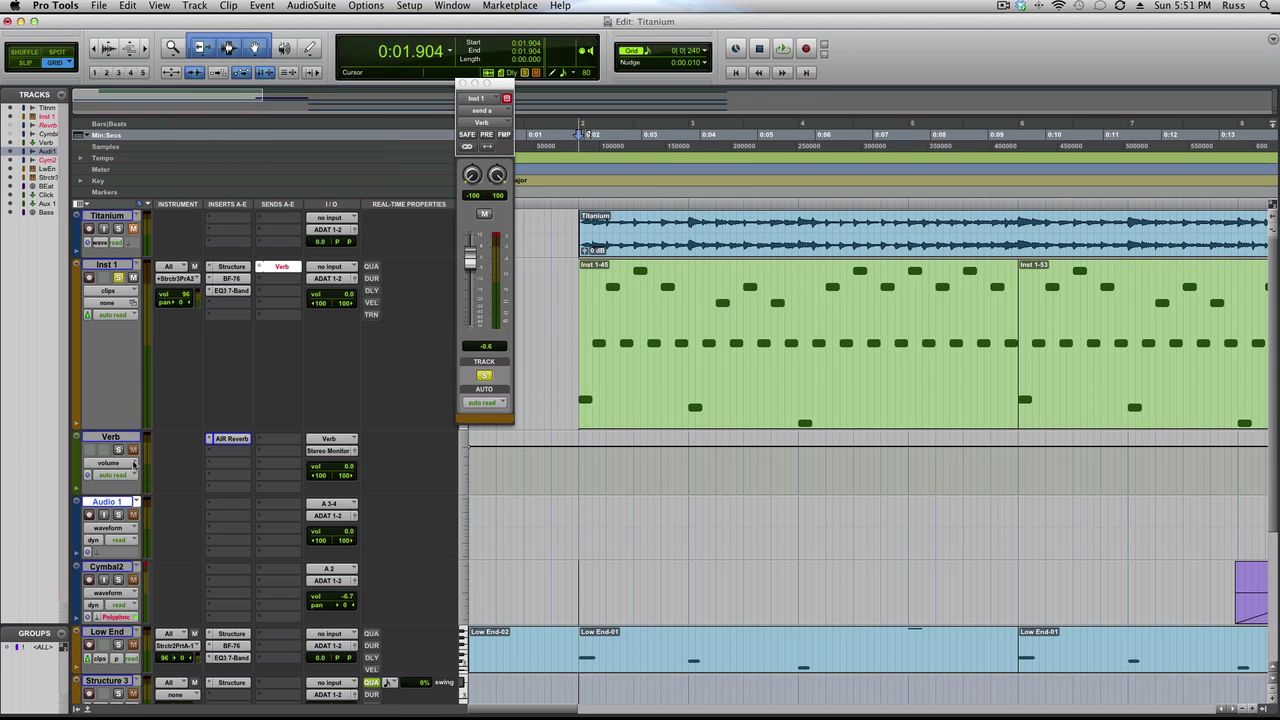
{"action": "double_click", "coordinate": [114, 503]}
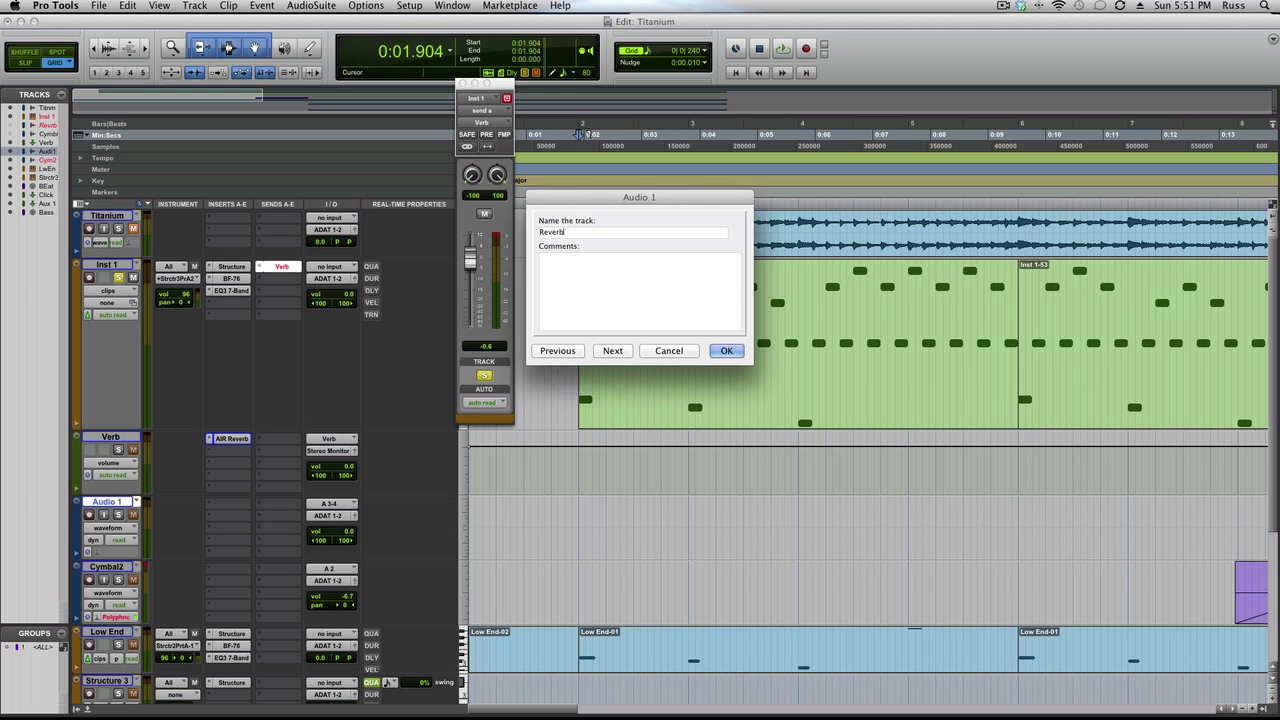
{"action": "key", "text": "Return"}
{"action": "key", "text": "Return"}
{"action": "key", "text": "Return"}
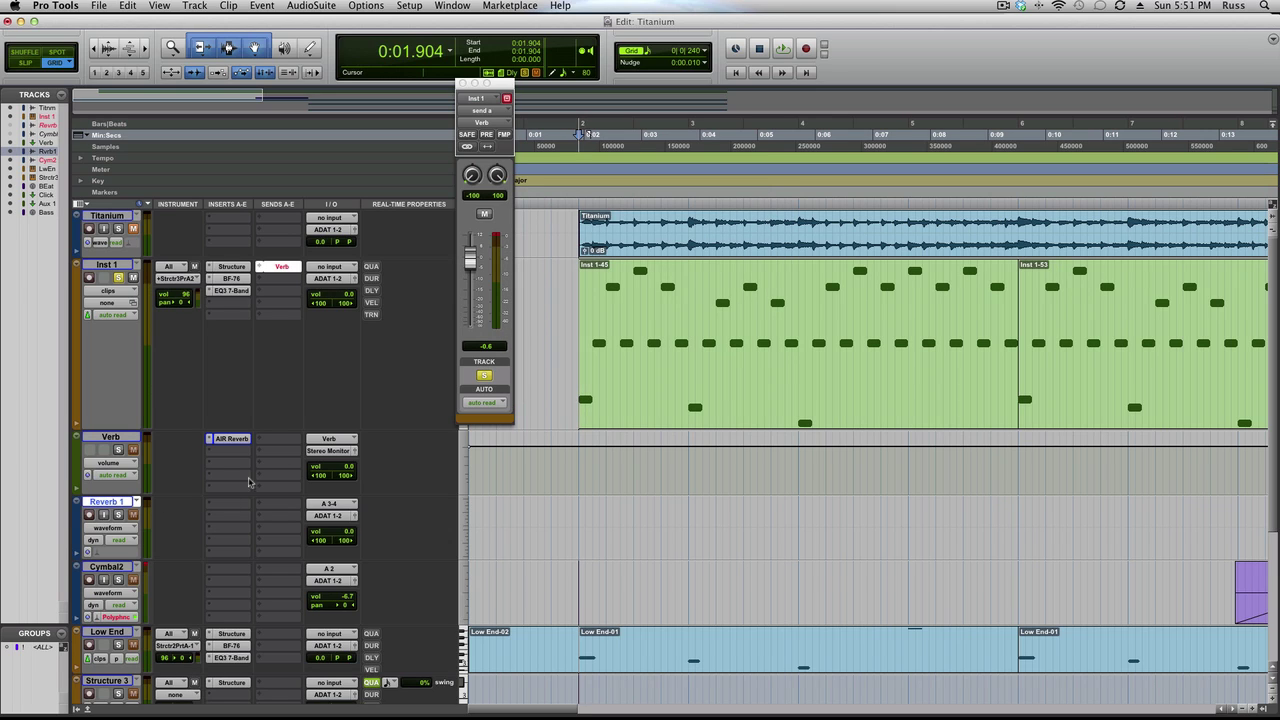
- Route Verb's output to bus 15-16, Reverb 1's input from bus 15-16, and Reverb 1's output to Stereo Monitor
{"action": "left_click", "coordinate": [322, 451]}
{"action": "mouse_move", "coordinate": [338, 462]}
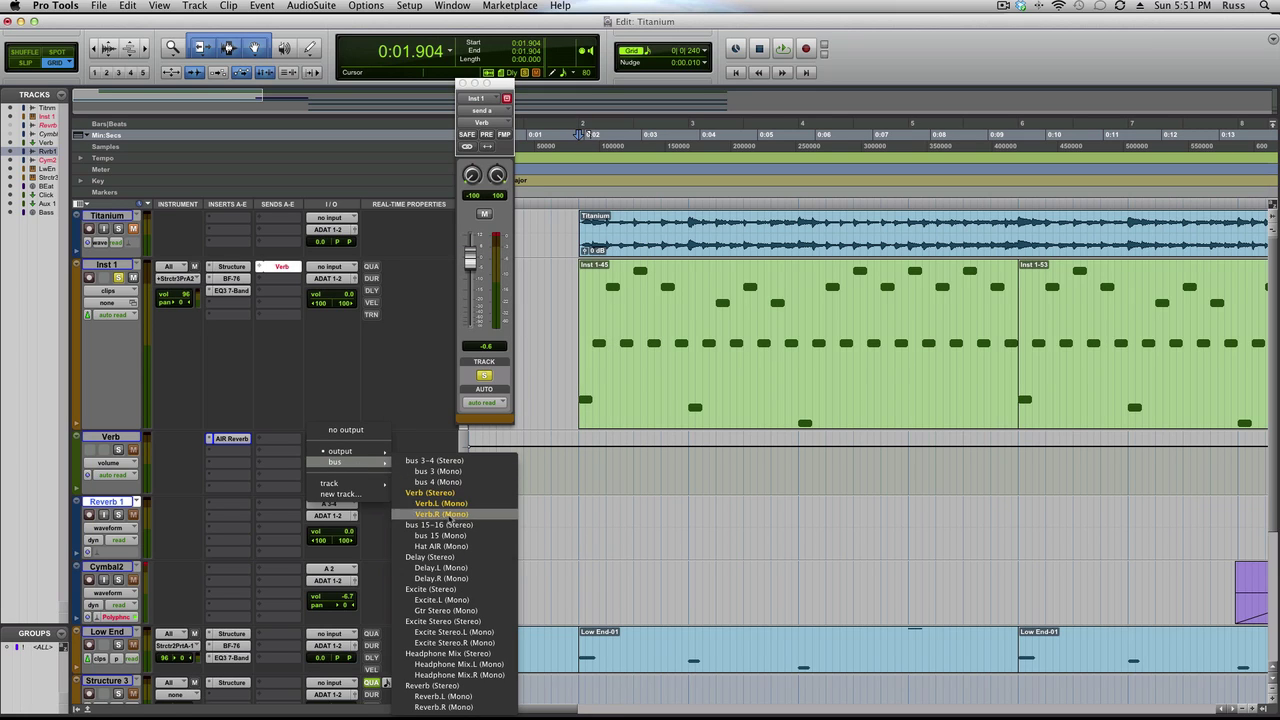
{"action": "left_click", "coordinate": [449, 525]}
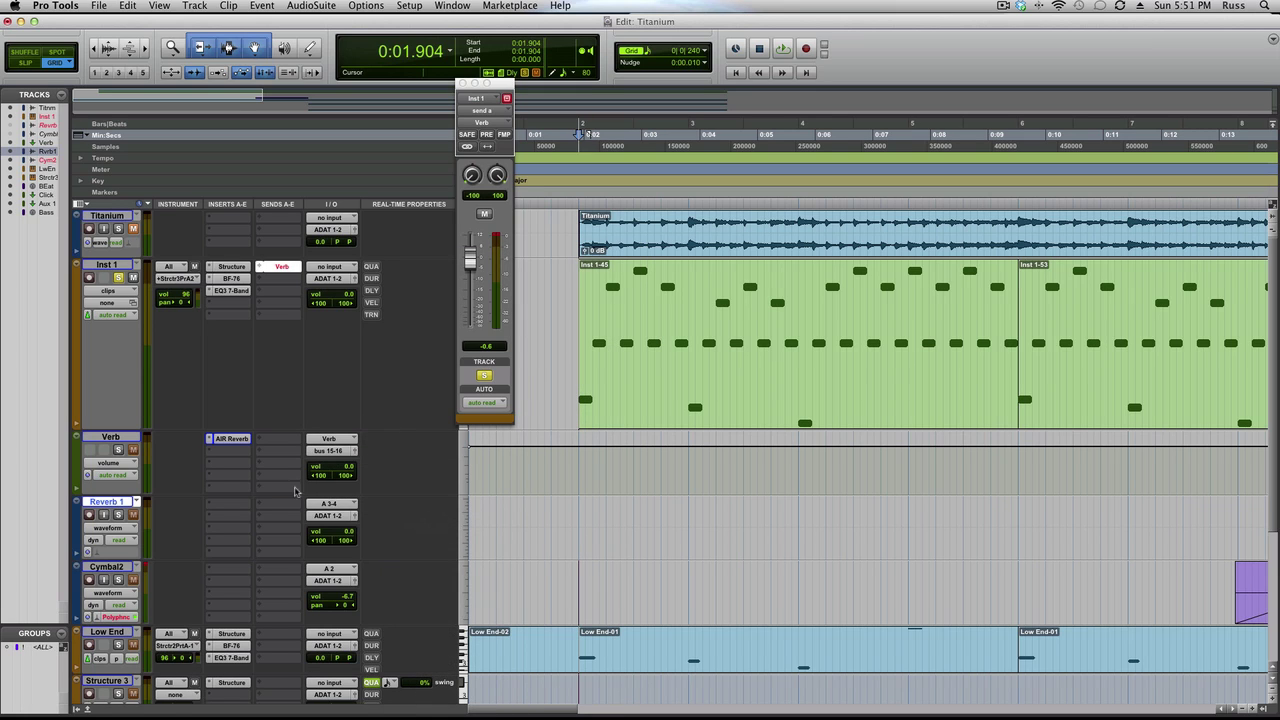
{"action": "left_click", "coordinate": [328, 504]}
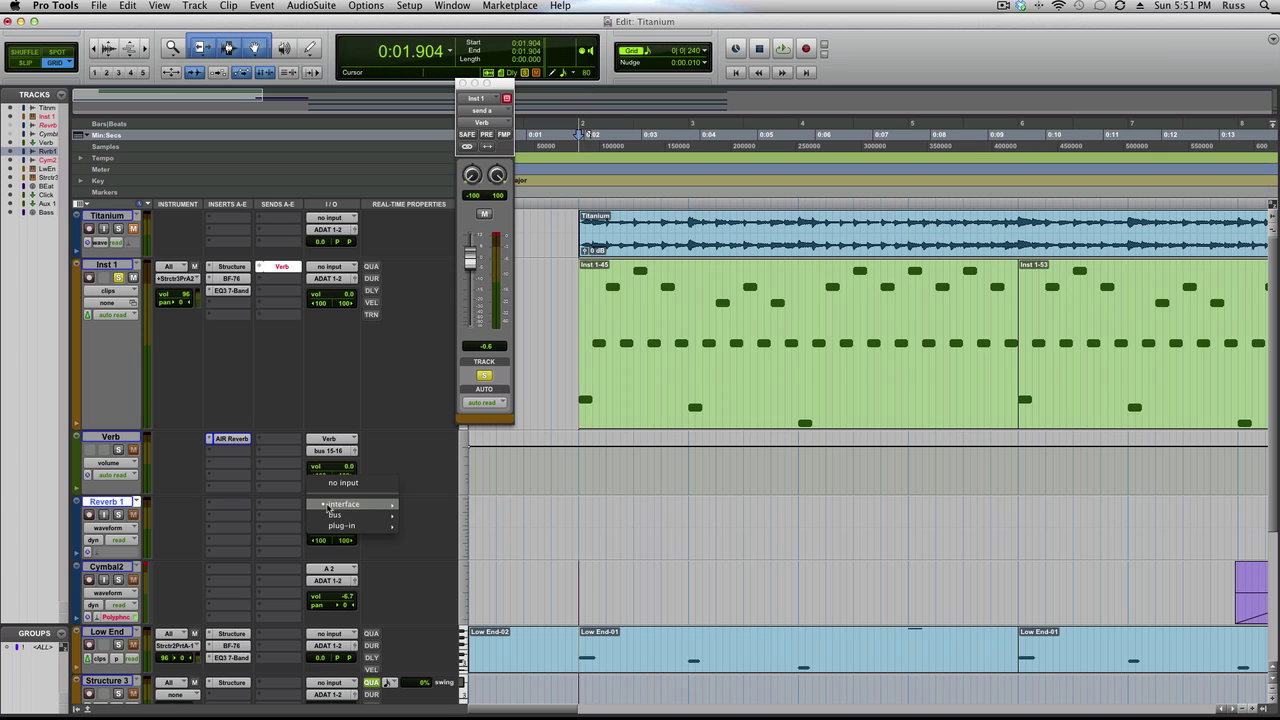
{"action": "mouse_move", "coordinate": [337, 515]}
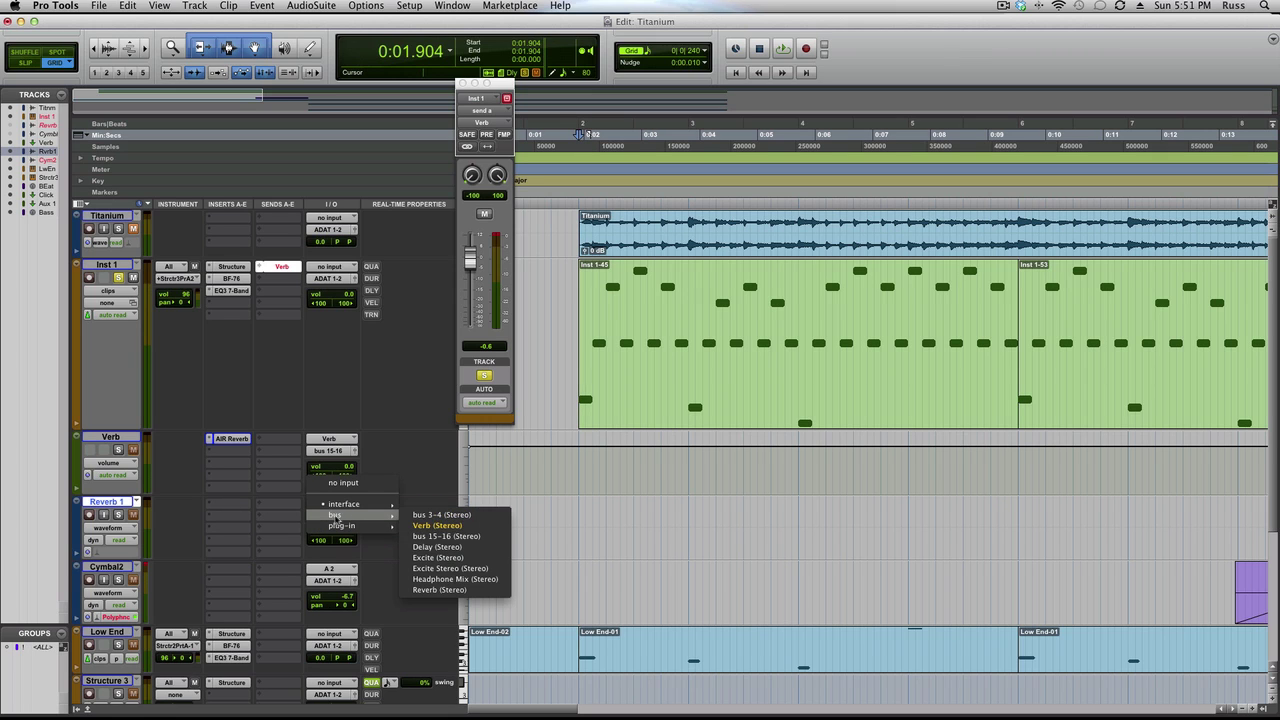
{"action": "left_click", "coordinate": [437, 537]}
{"action": "left_click", "coordinate": [340, 527]}
{"action": "mouse_move", "coordinate": [348, 517]}
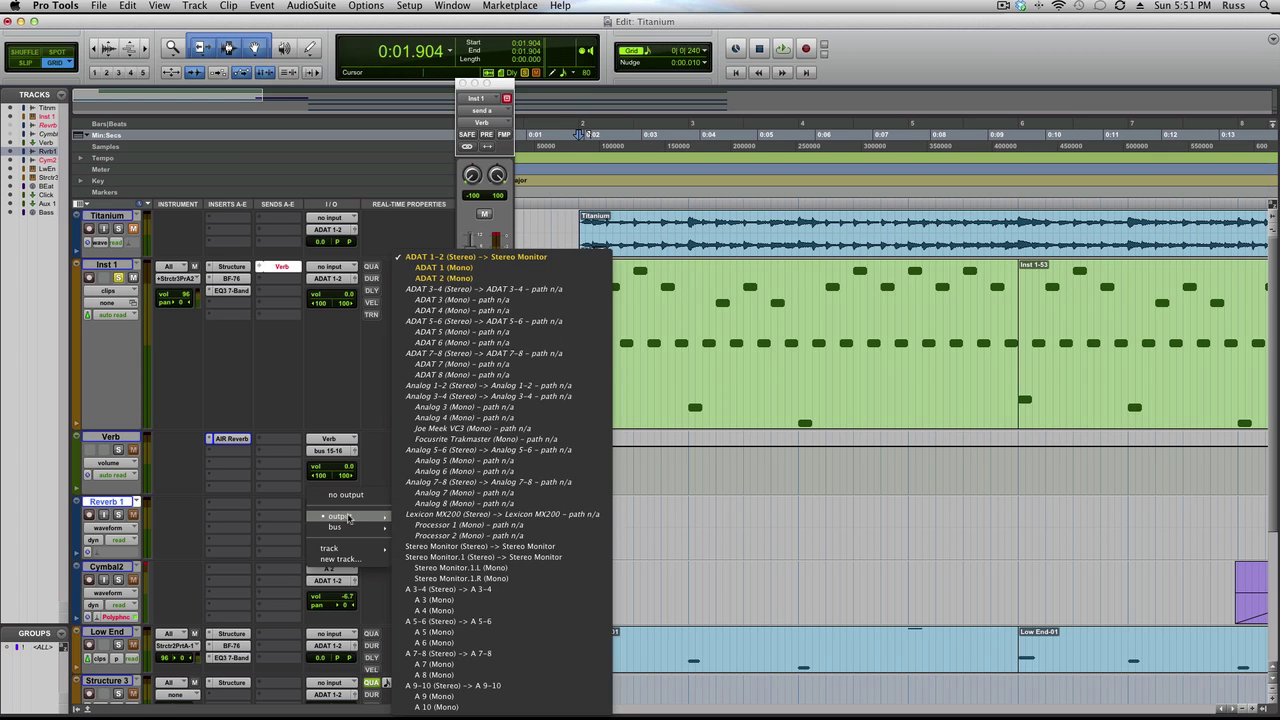
{"action": "left_click", "coordinate": [432, 546]}
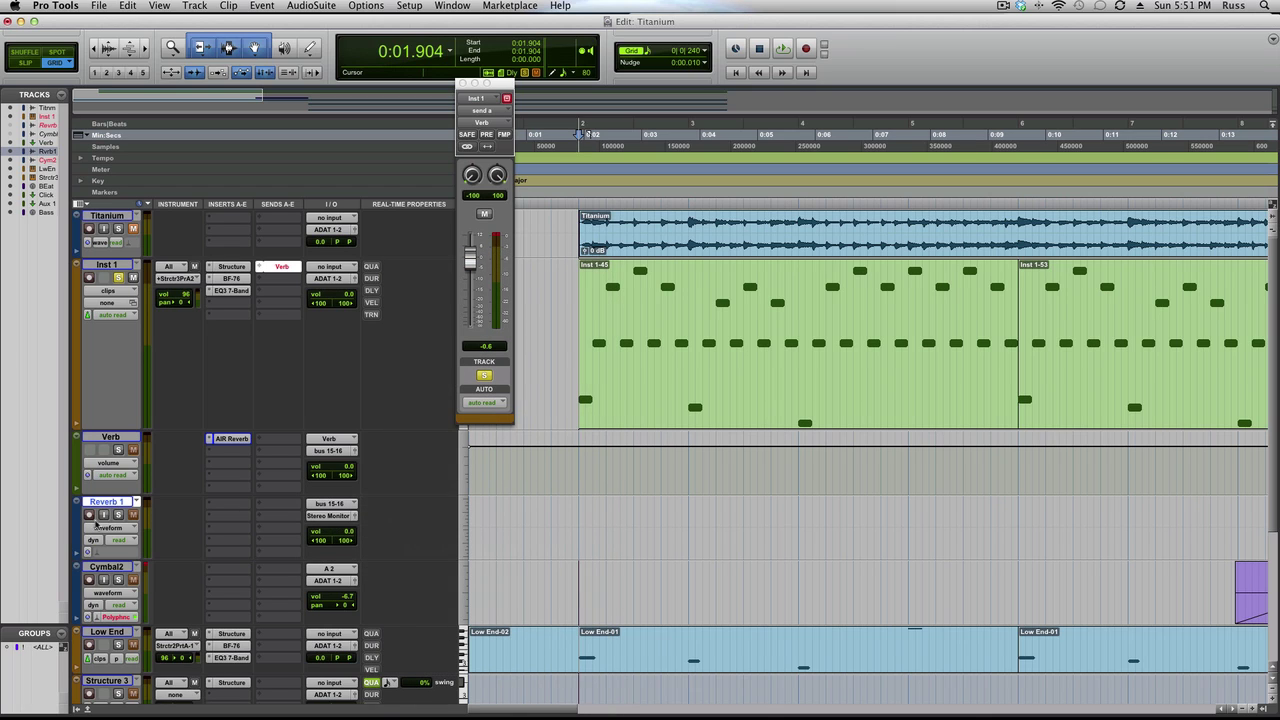
- Enable input monitoring on Reverb 1 and audition the routed reverb twice
{"action": "left_click", "coordinate": [103, 514]}
{"action": "key", "text": "space"}
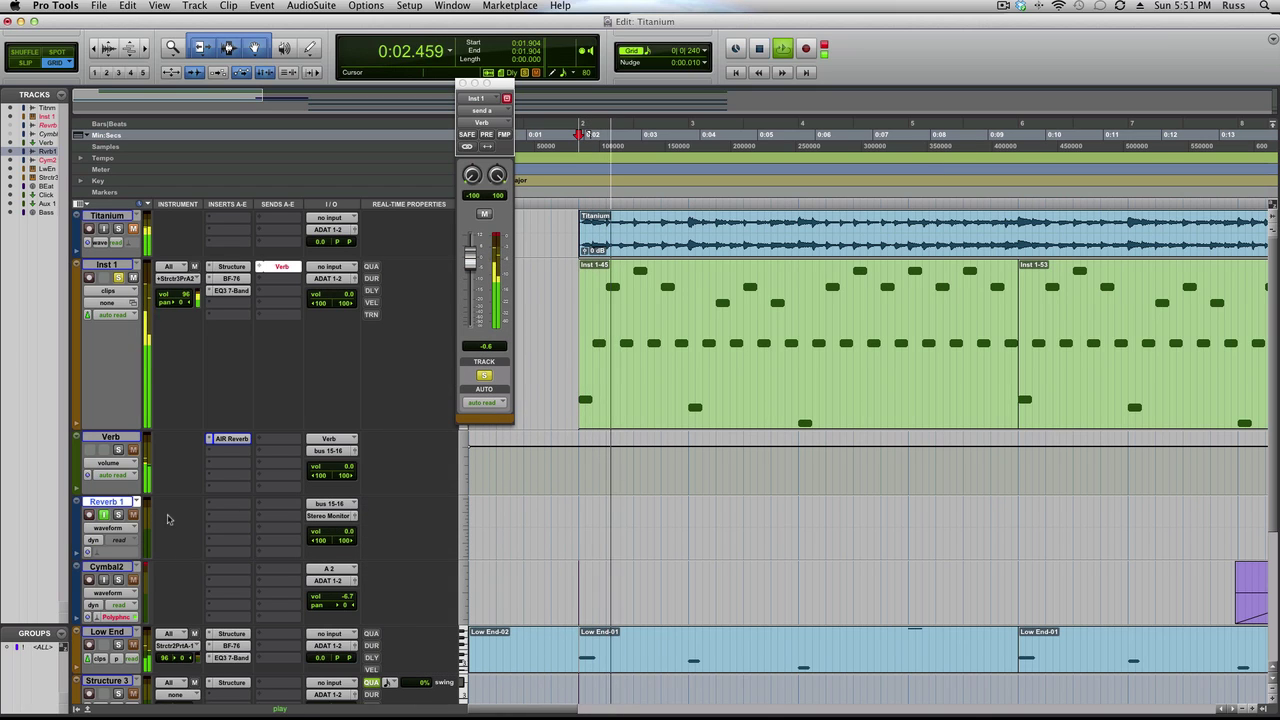
{"action": "key", "text": "space"}
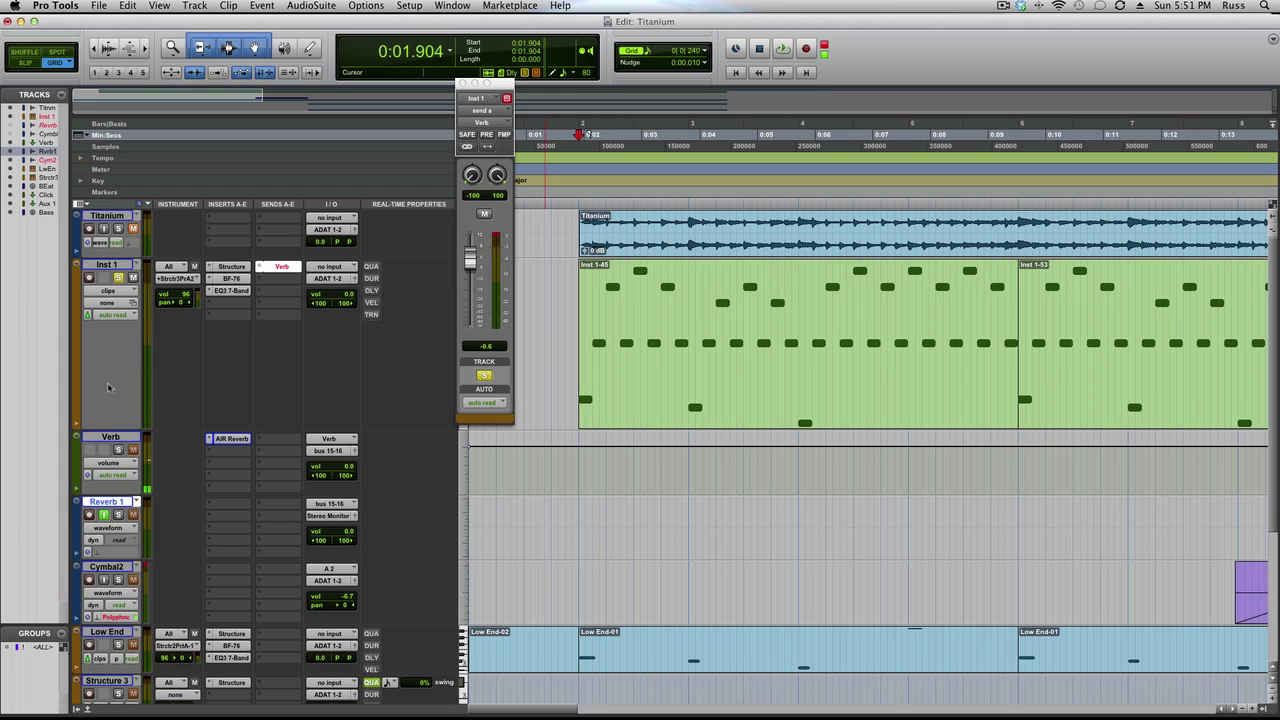
{"action": "key", "text": "space"}
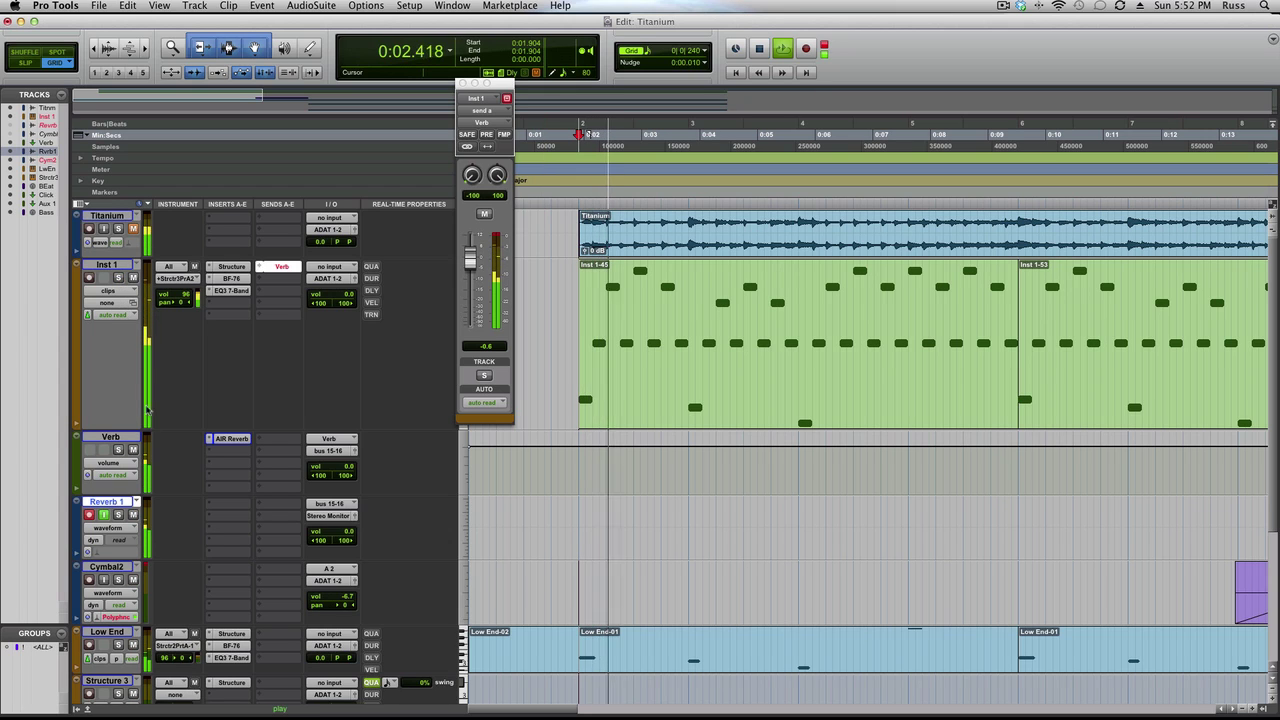
{"action": "key", "text": "space"}
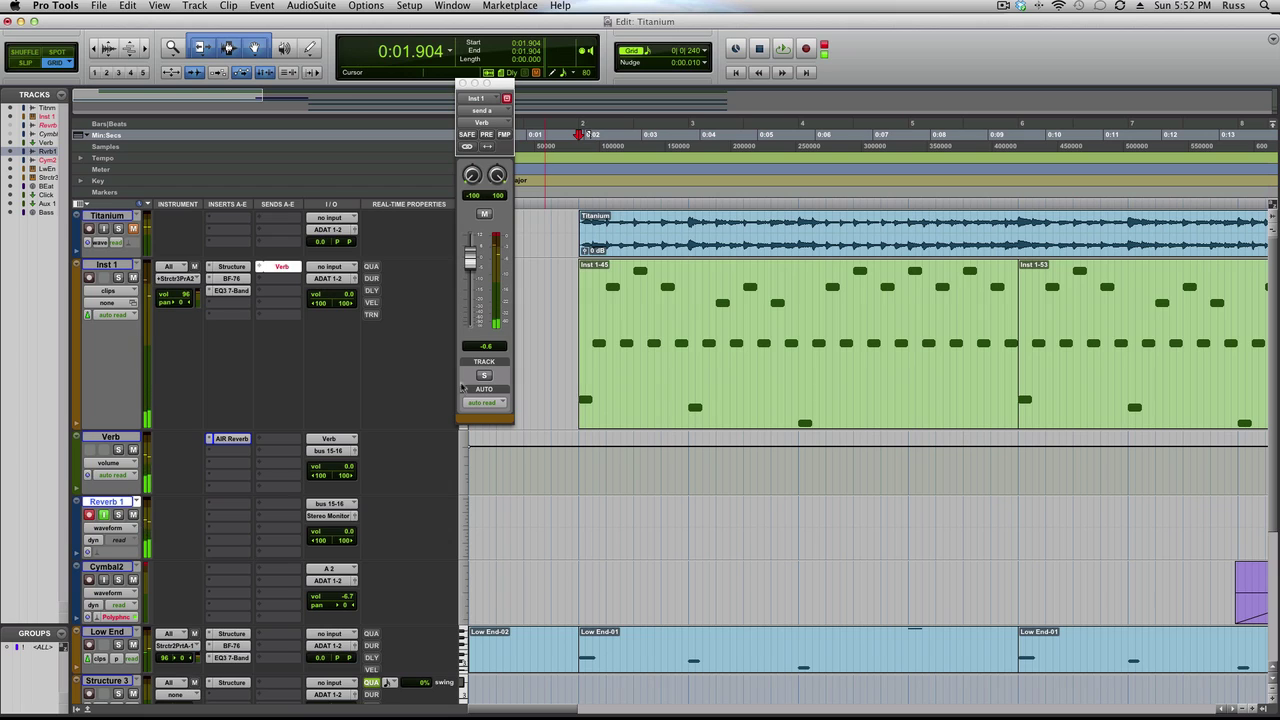
- Record the reverb onto Reverb 1 starting at 0:01.547, creating clip Reverb 1_01
{"action": "left_click", "coordinate": [560, 133]}
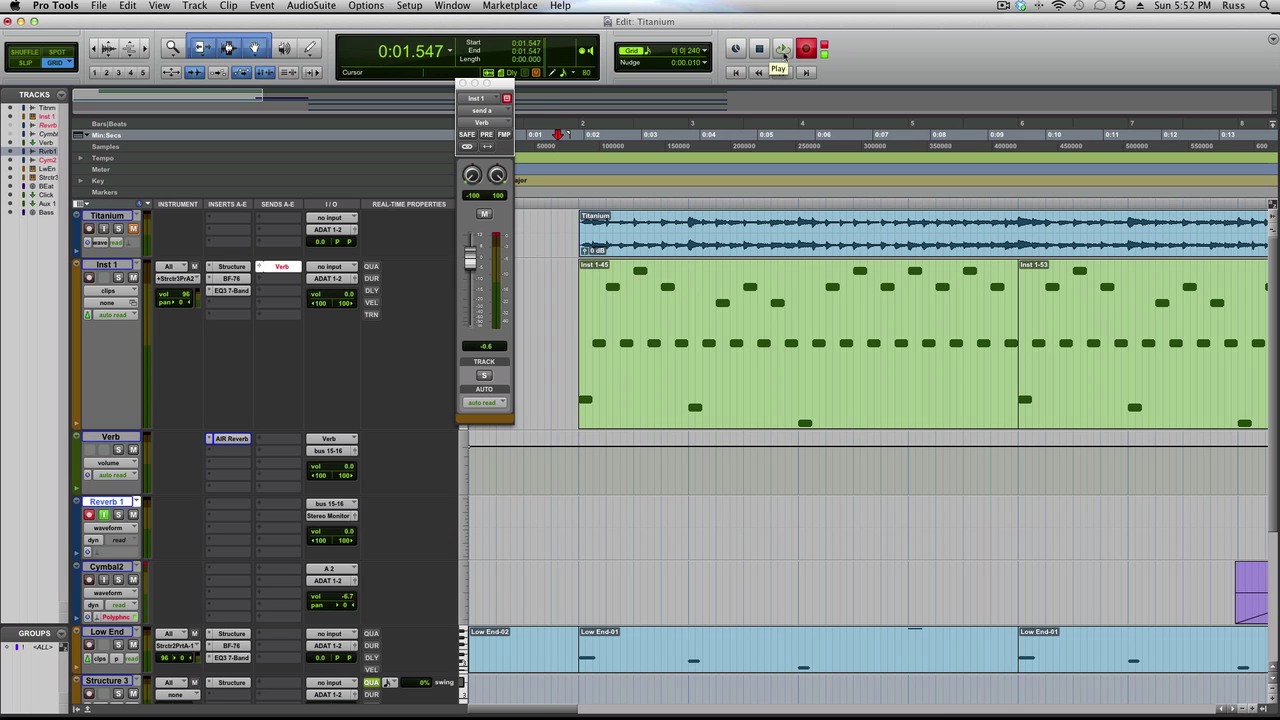
{"action": "left_click", "coordinate": [782, 50]}
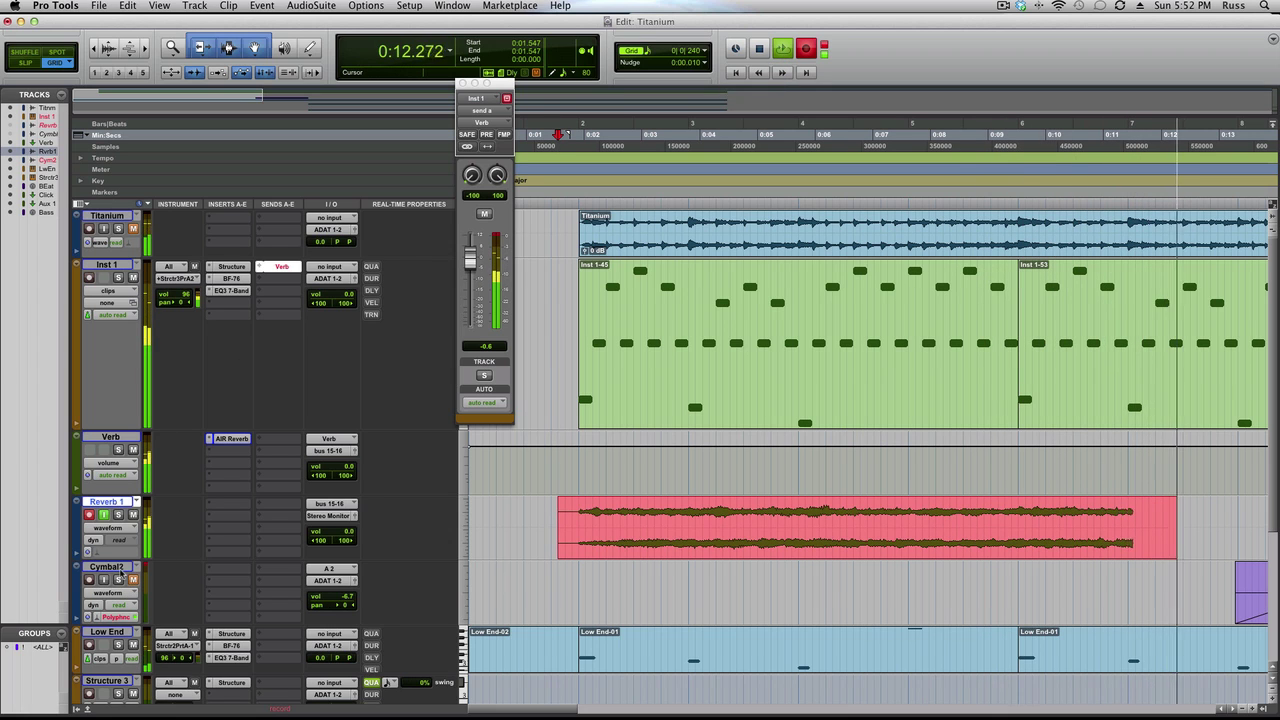
{"action": "key", "text": "super+bracketleft"}
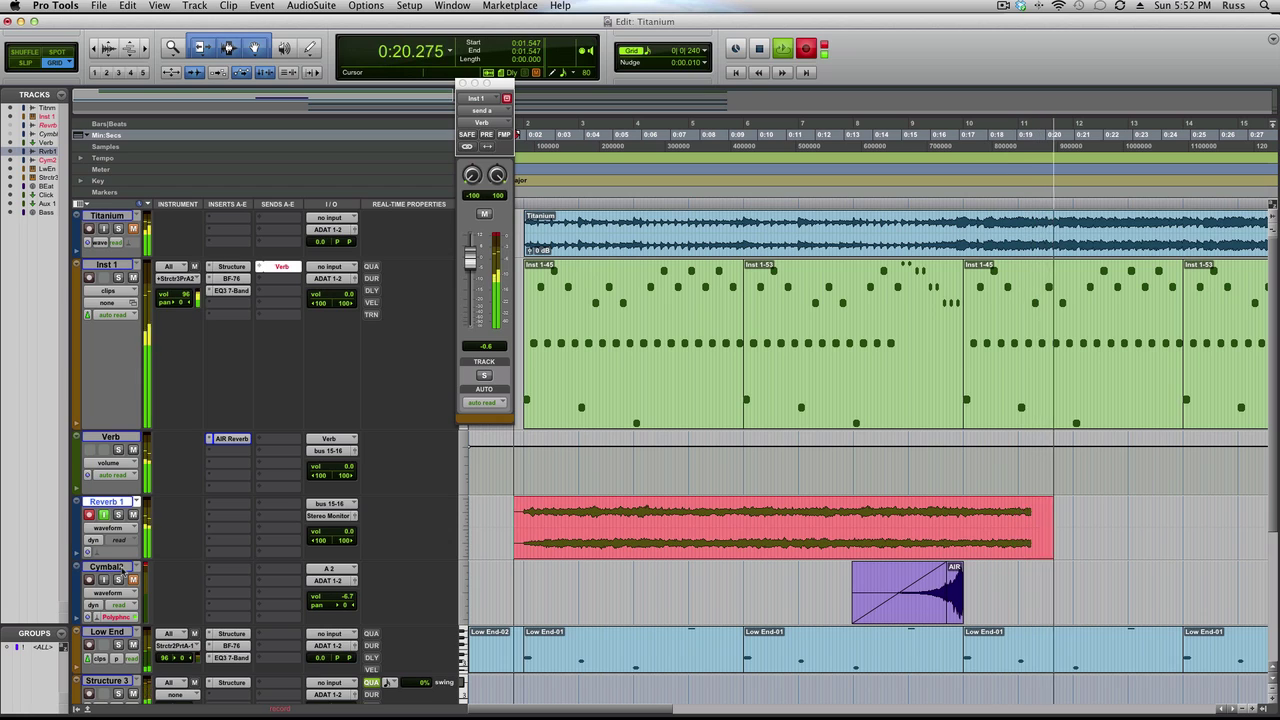
{"action": "key", "text": "space"}
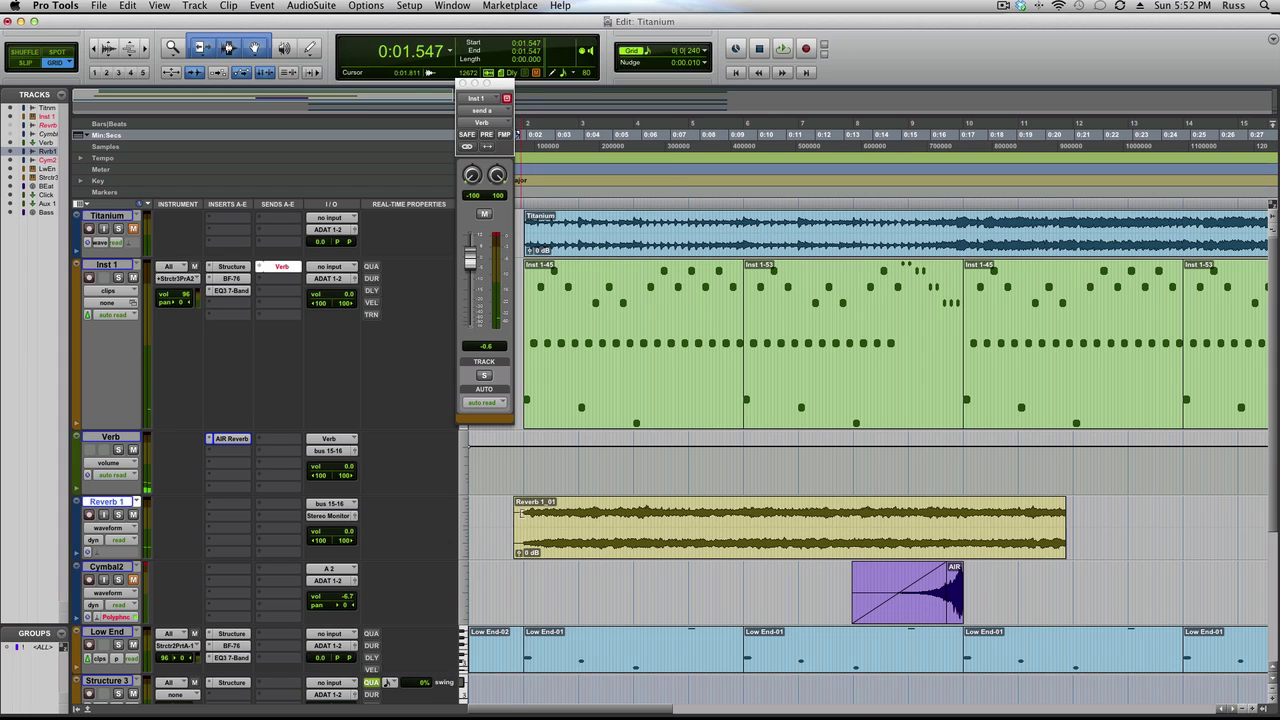
- Hide the Verb track and show Reverb 1's volume automation lane
{"action": "left_click", "coordinate": [127, 441]}
{"action": "right_click", "coordinate": [115, 437]}
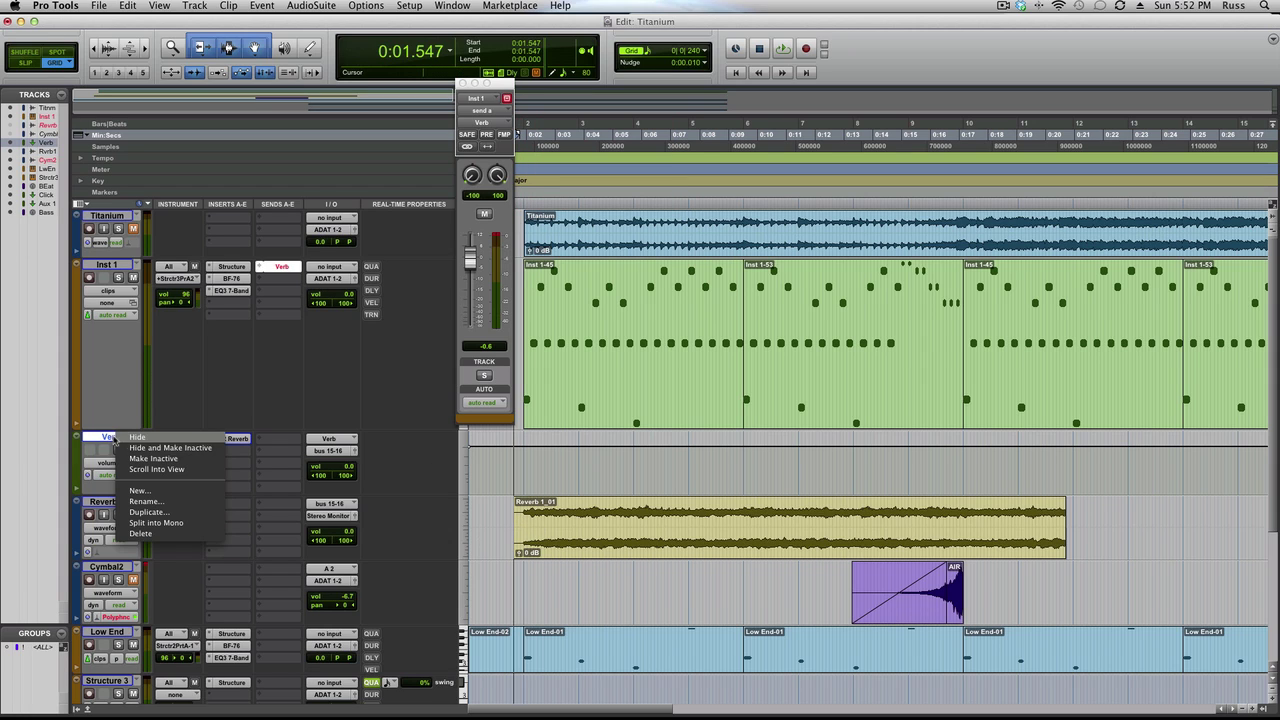
{"action": "left_click", "coordinate": [148, 448]}
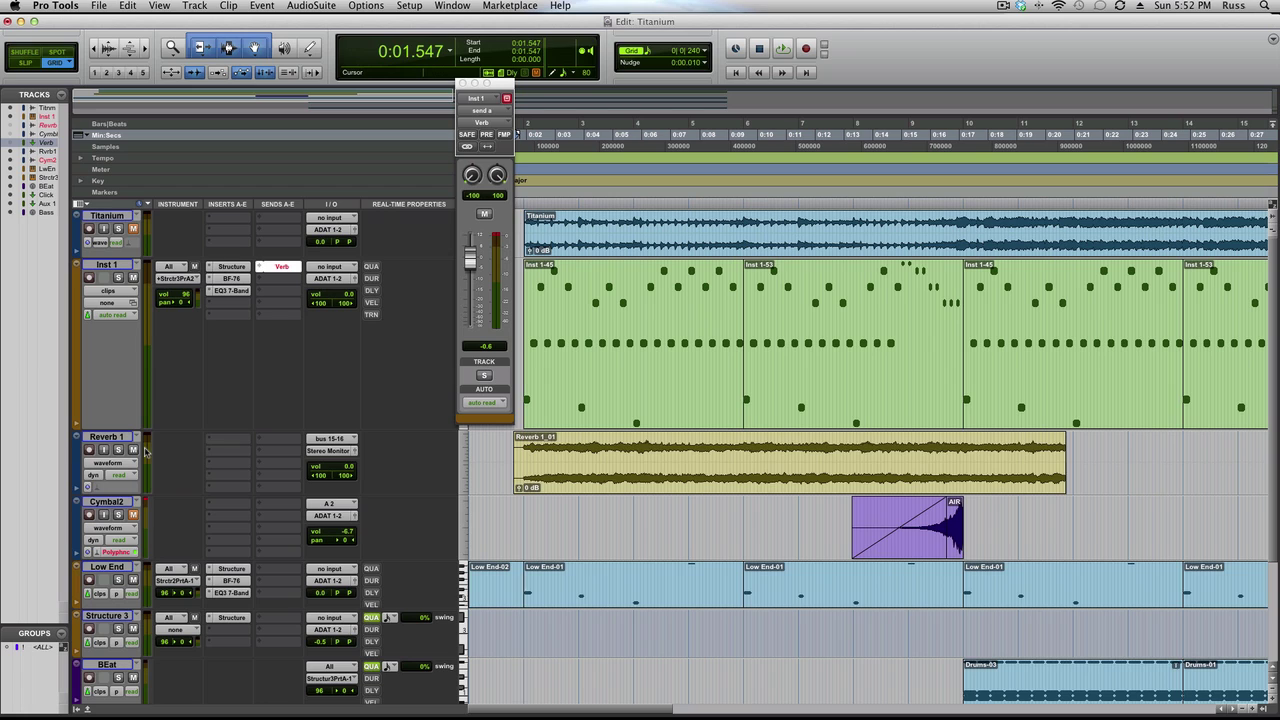
{"action": "left_click", "coordinate": [76, 492]}
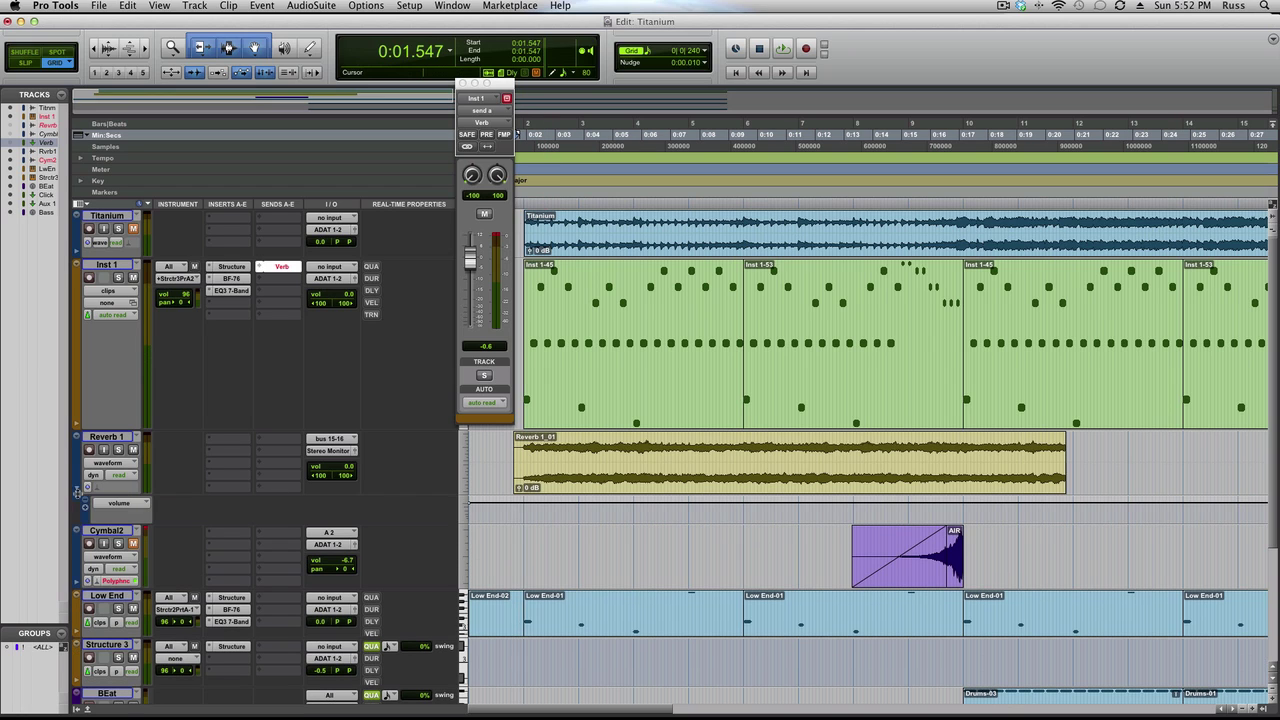
- Trim the Reverb 1_01 clip start slightly later and enlarge the volume lane, undoing a trial -33.5 dB drop
{"action": "left_click", "coordinate": [513, 470]}
{"action": "left_click_drag", "start_coordinate": [522, 465], "coordinate": [526, 465]}
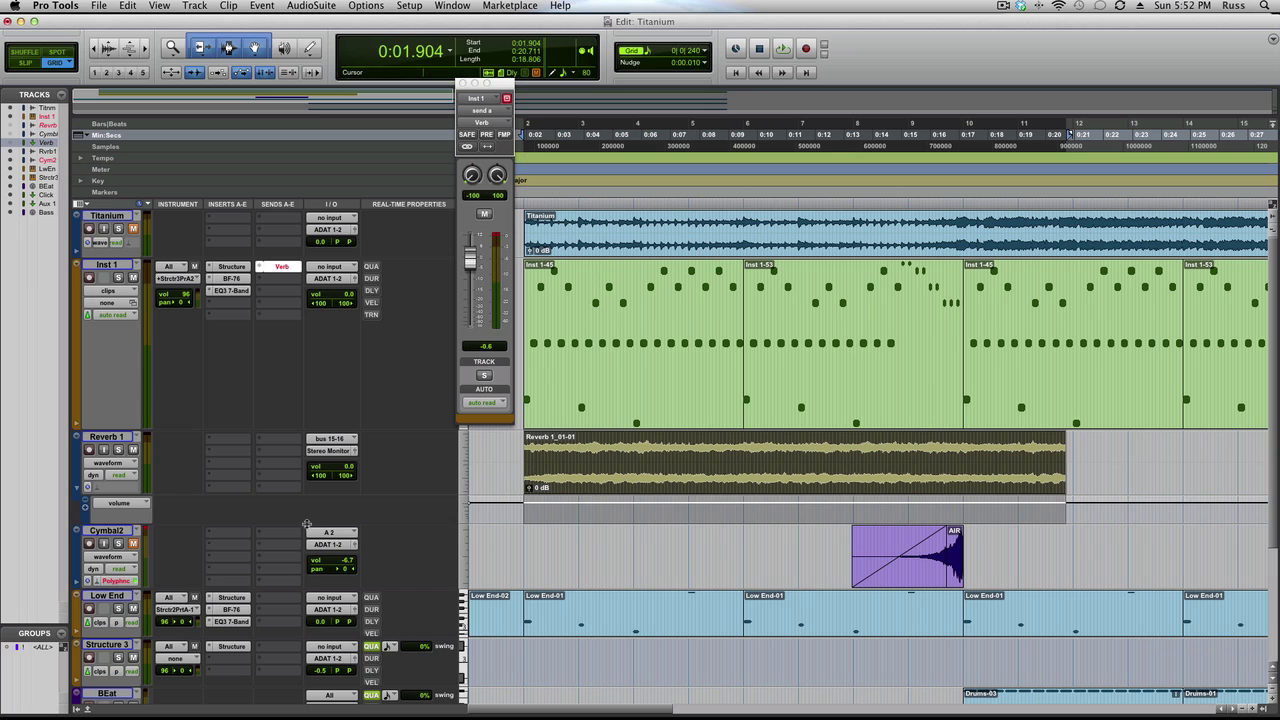
{"action": "left_click_drag", "start_coordinate": [306, 531], "coordinate": [327, 658]}
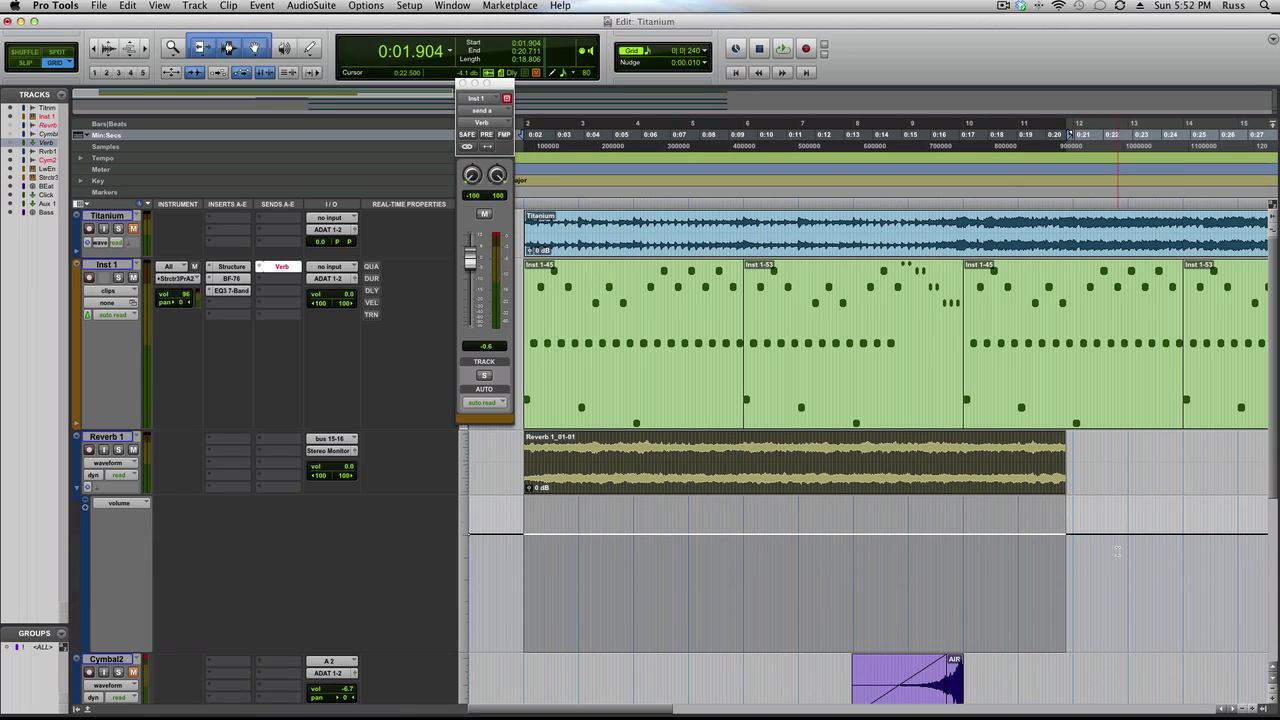
{"action": "left_click_drag", "start_coordinate": [1117, 551], "coordinate": [470, 551]}
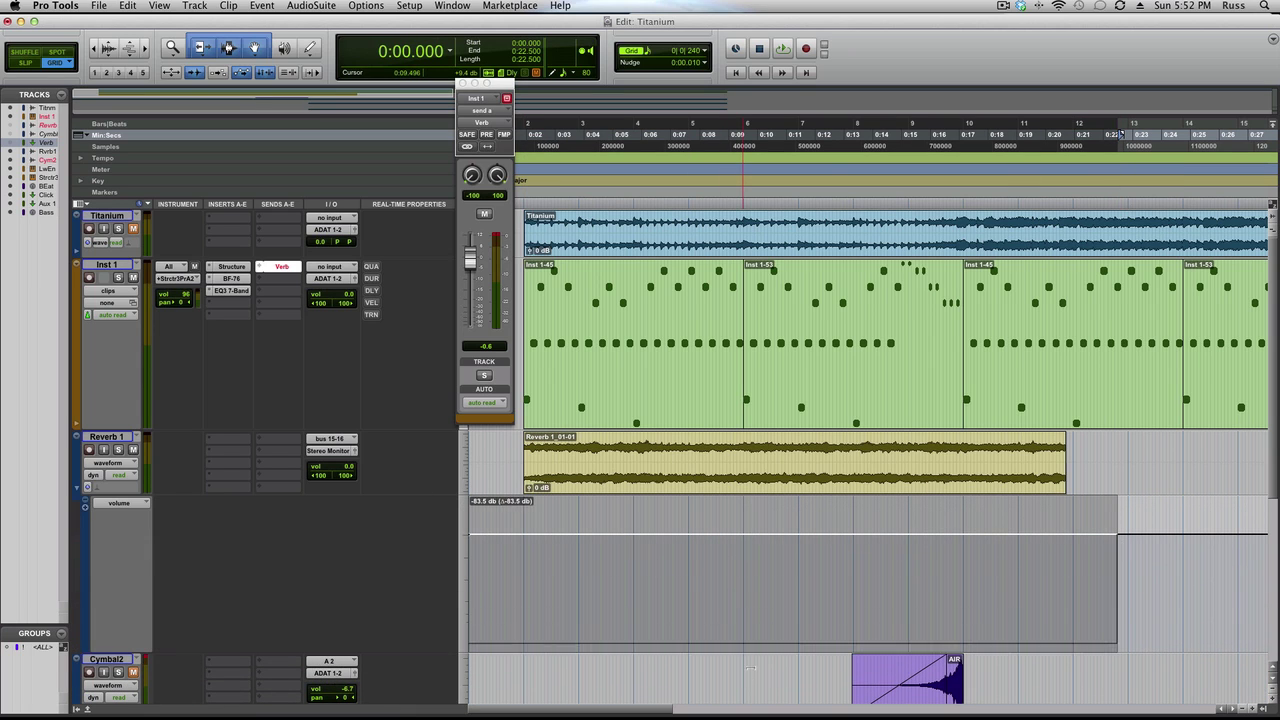
{"action": "left_click_drag", "start_coordinate": [750, 668], "coordinate": [658, 554]}
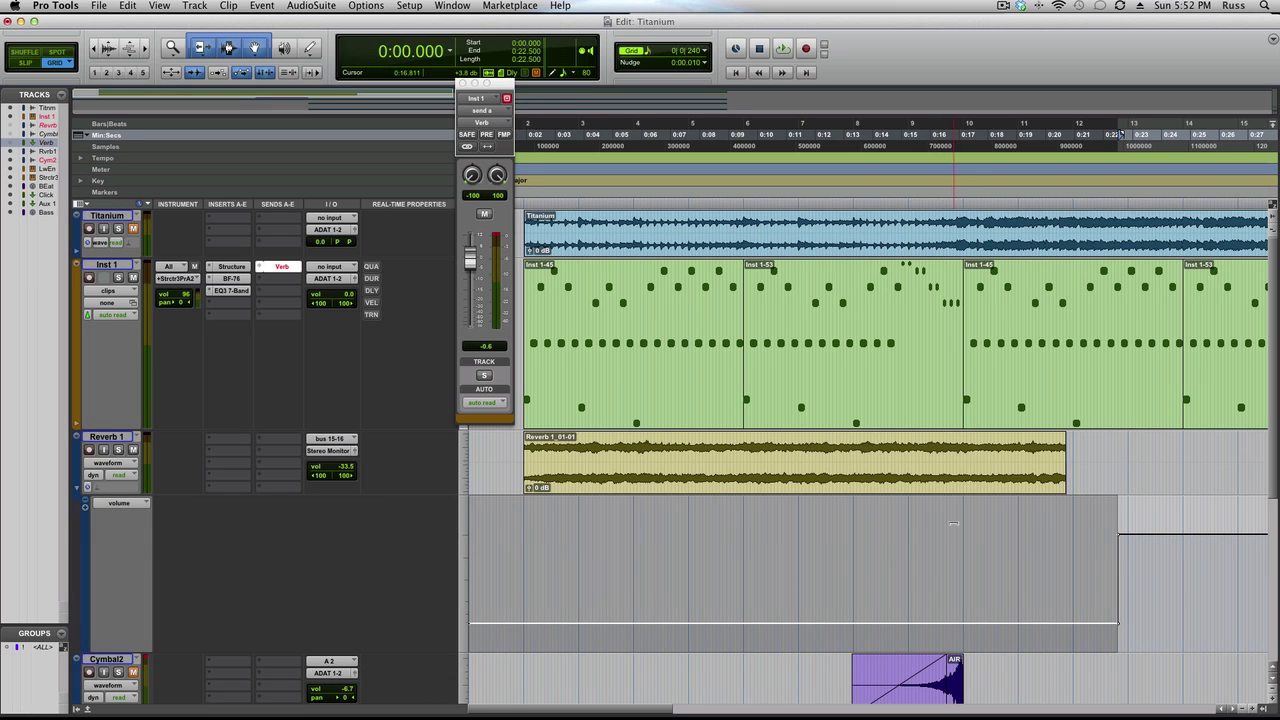
{"action": "key", "text": "super+z"}
- Pull the volume from session start to 0:23.333 down to -105 and audition it
{"action": "left_click_drag", "start_coordinate": [1140, 556], "coordinate": [200, 572]}
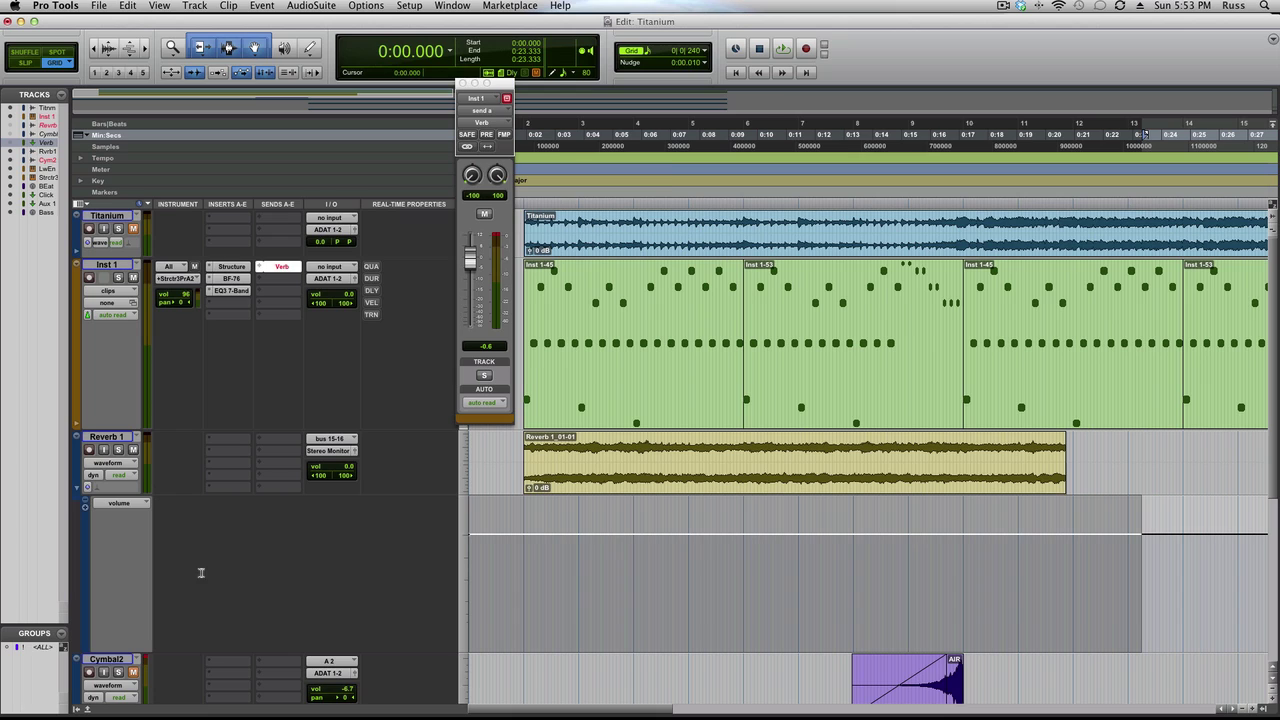
{"action": "left_click_drag", "start_coordinate": [677, 511], "coordinate": [696, 707]}
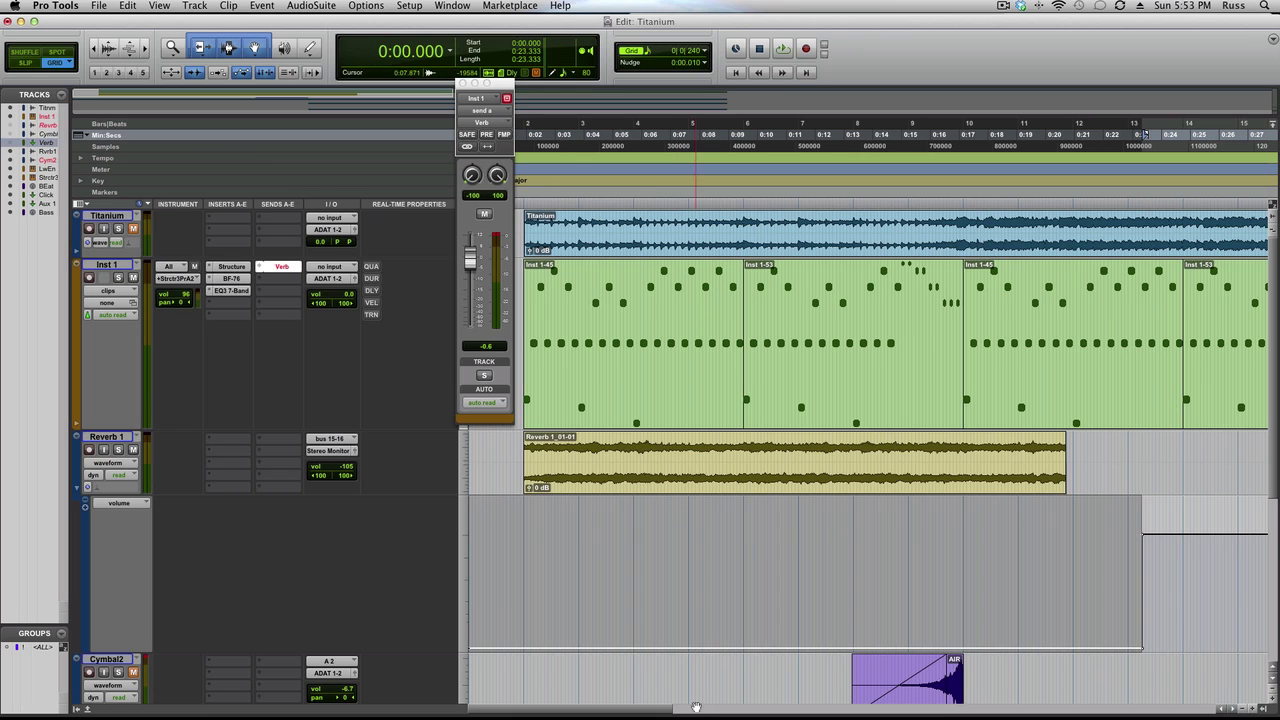
{"action": "left_click", "coordinate": [343, 468]}
{"action": "key", "text": "space"}
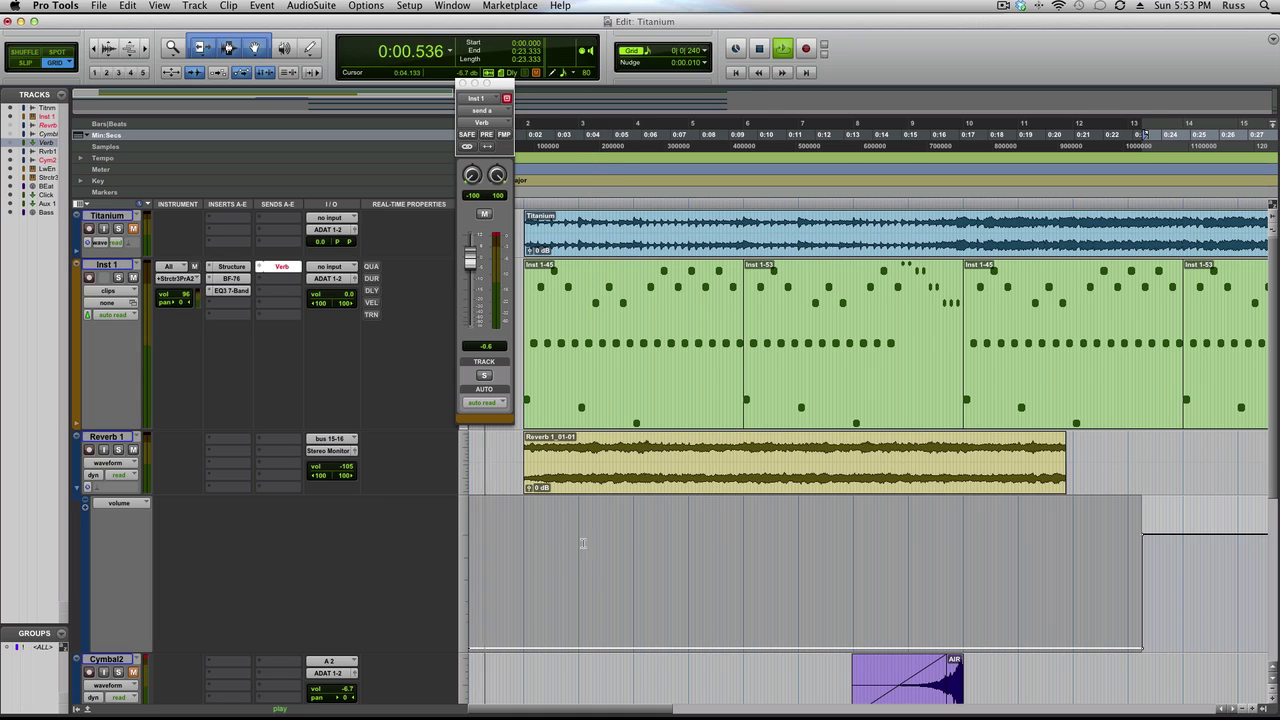
{"action": "left_click", "coordinate": [562, 407]}
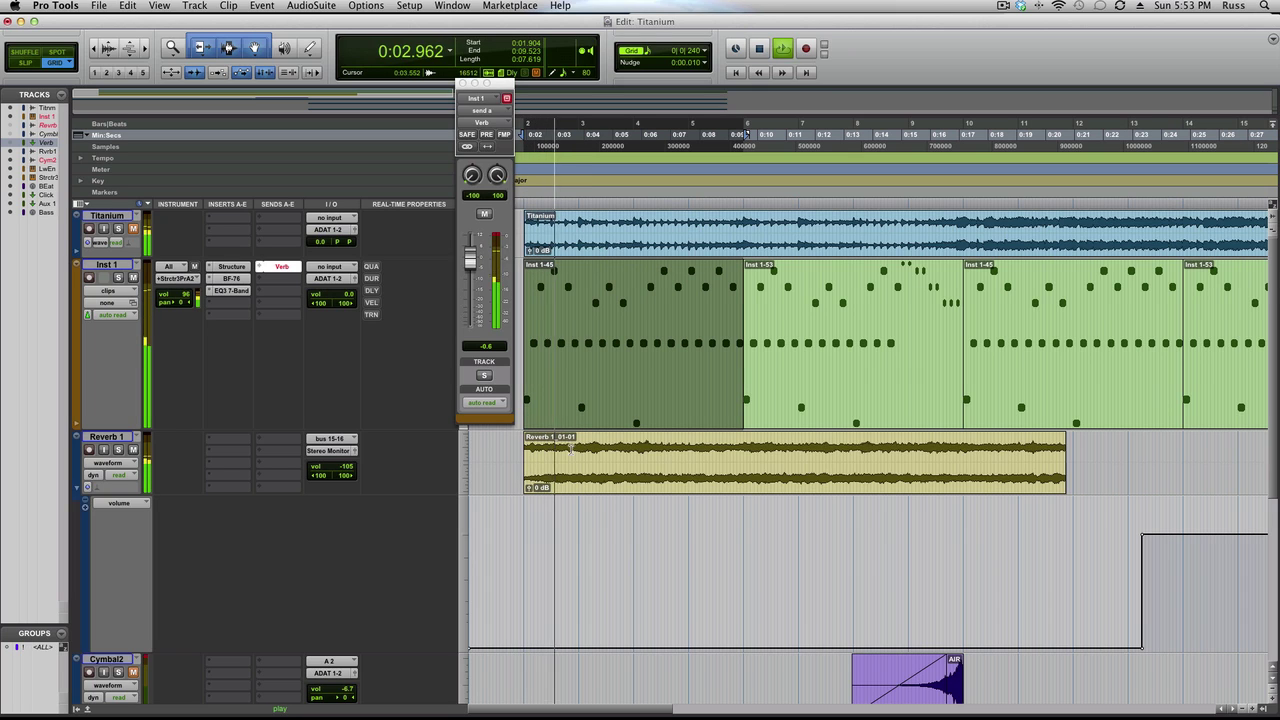
{"action": "key", "text": "space"}
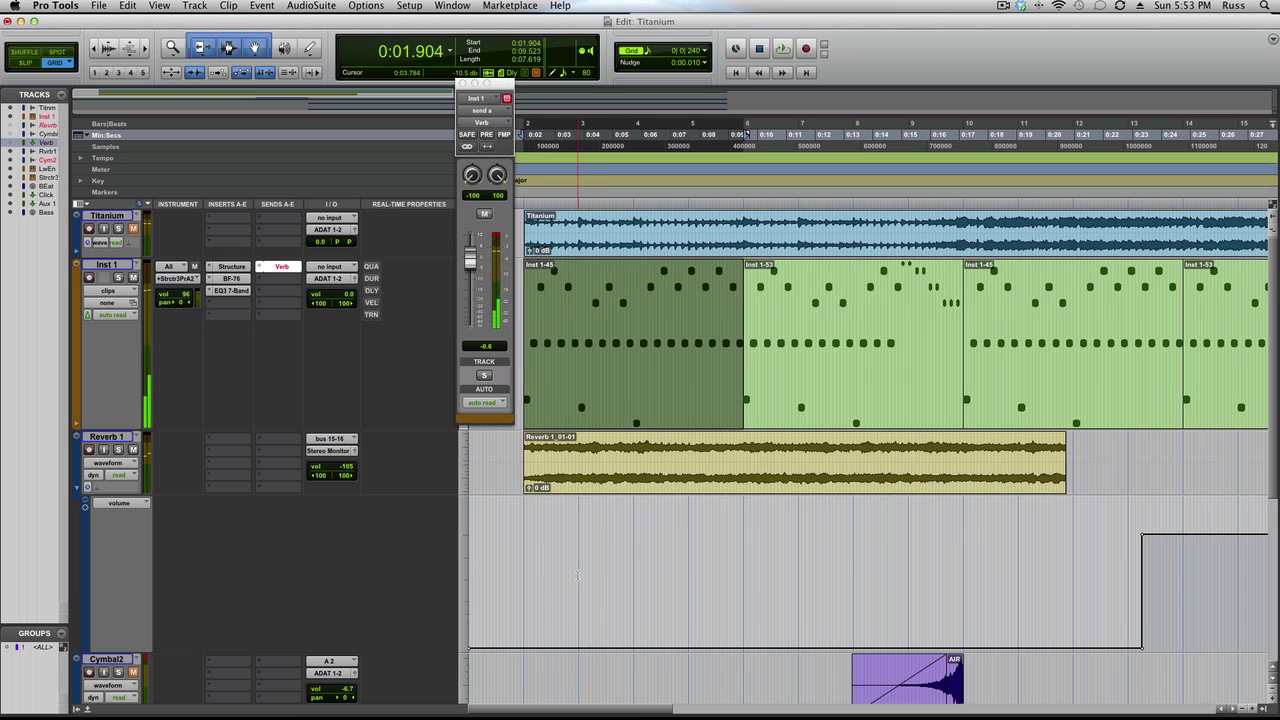
- Set the grid to 1/4 note
{"action": "left_click", "coordinate": [578, 575]}
{"action": "left_click_drag", "start_coordinate": [572, 575], "coordinate": [557, 540]}
{"action": "left_click", "coordinate": [705, 46]}
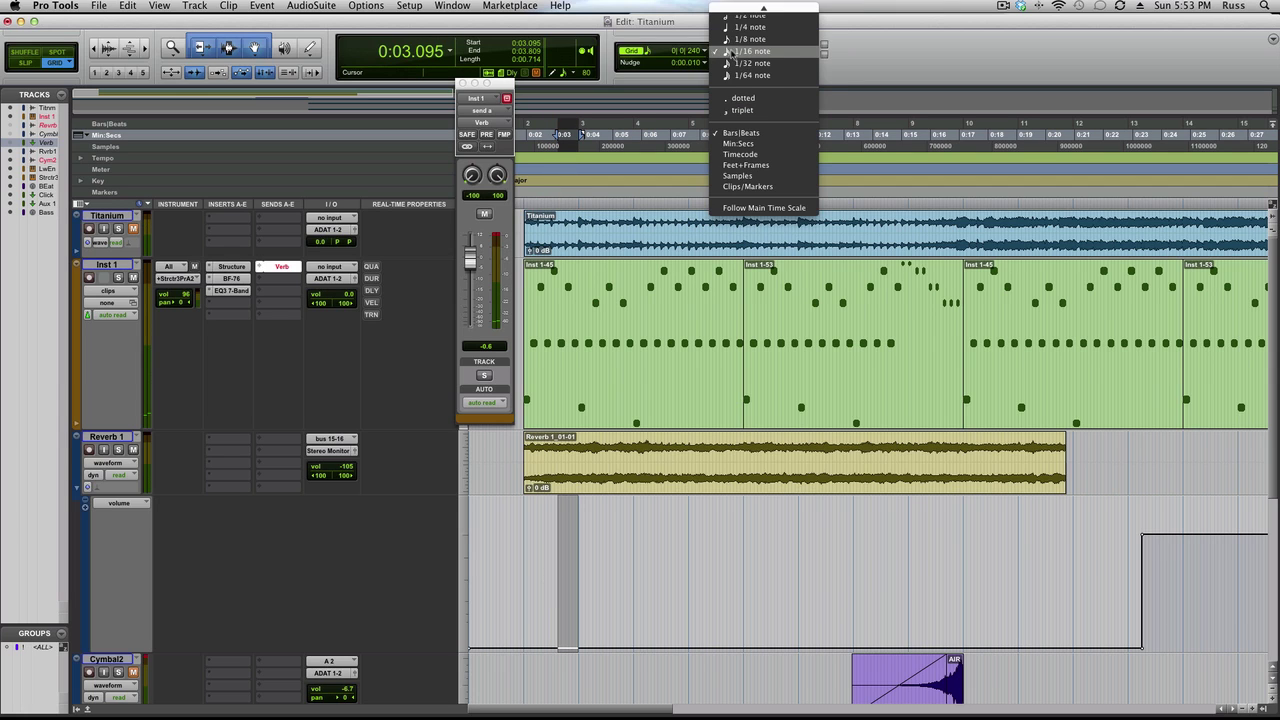
{"action": "left_click", "coordinate": [745, 27]}
{"action": "left_click", "coordinate": [613, 536]}
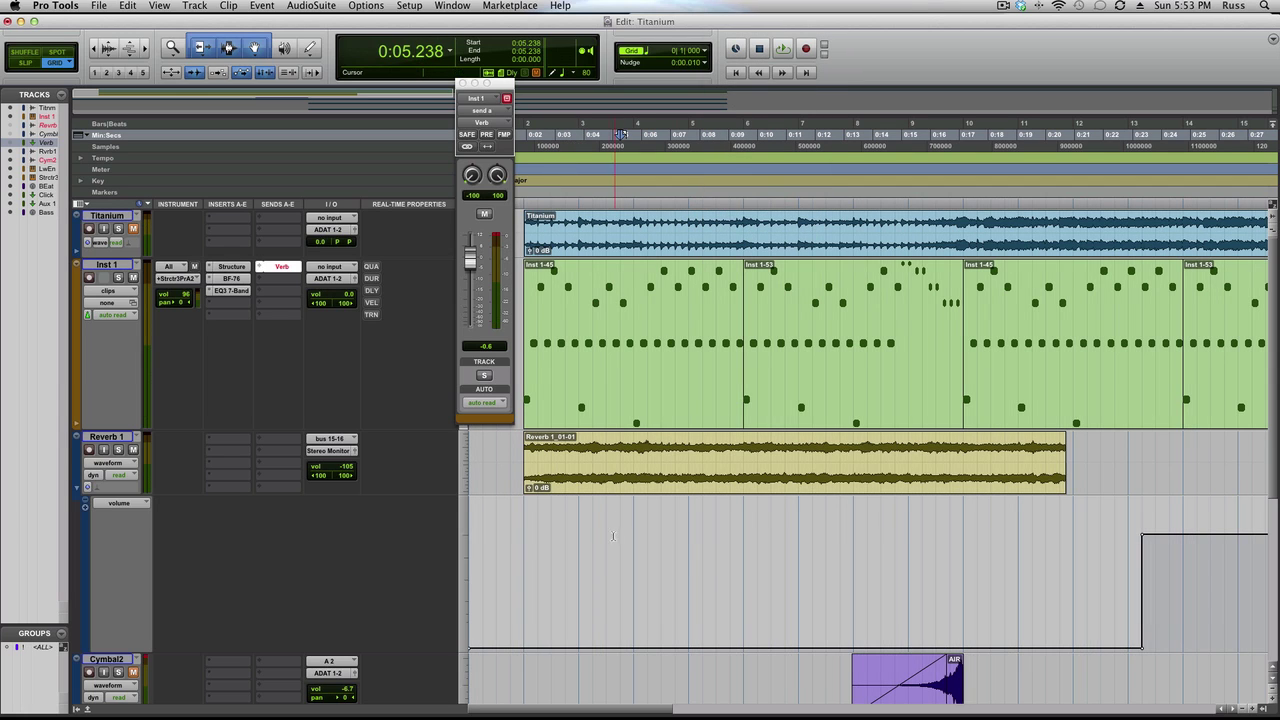
- Raise the volume from 0:02.857 to 0:03.809 into a ramped spike and audition from 0:02.380
{"action": "left_click_drag", "start_coordinate": [549, 545], "coordinate": [575, 545]}
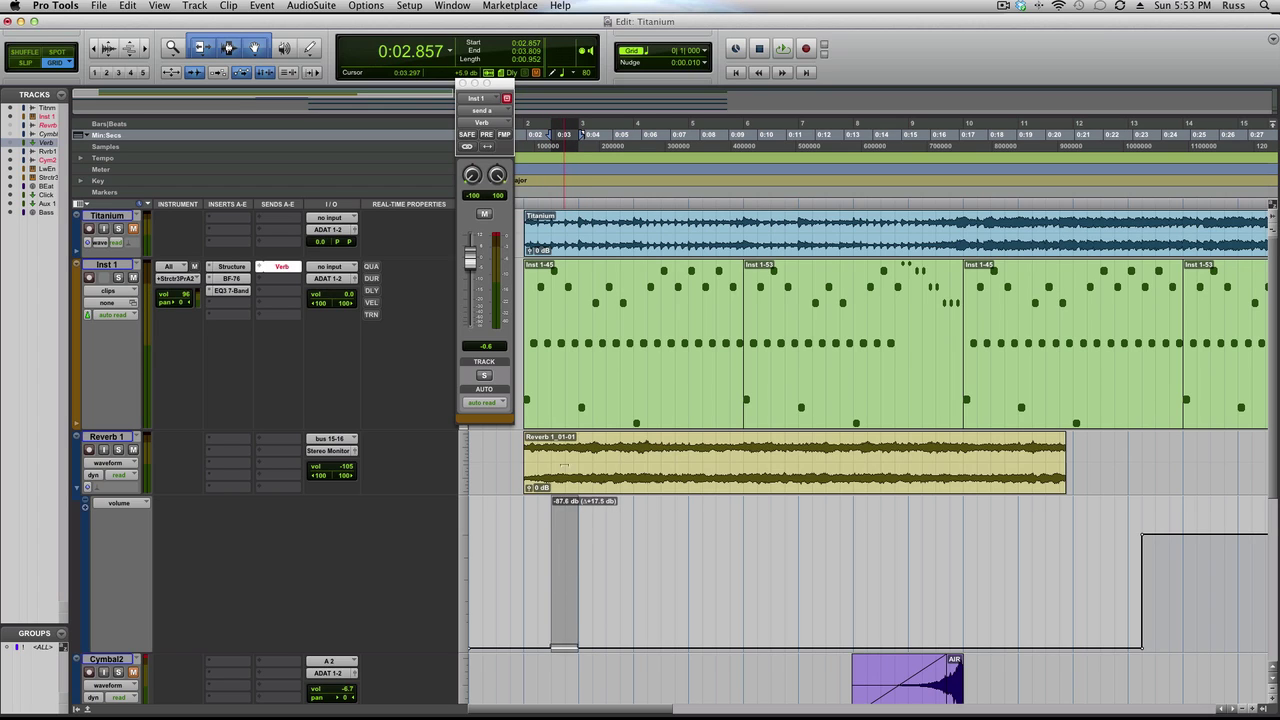
{"action": "left_click_drag", "start_coordinate": [563, 466], "coordinate": [556, 328]}
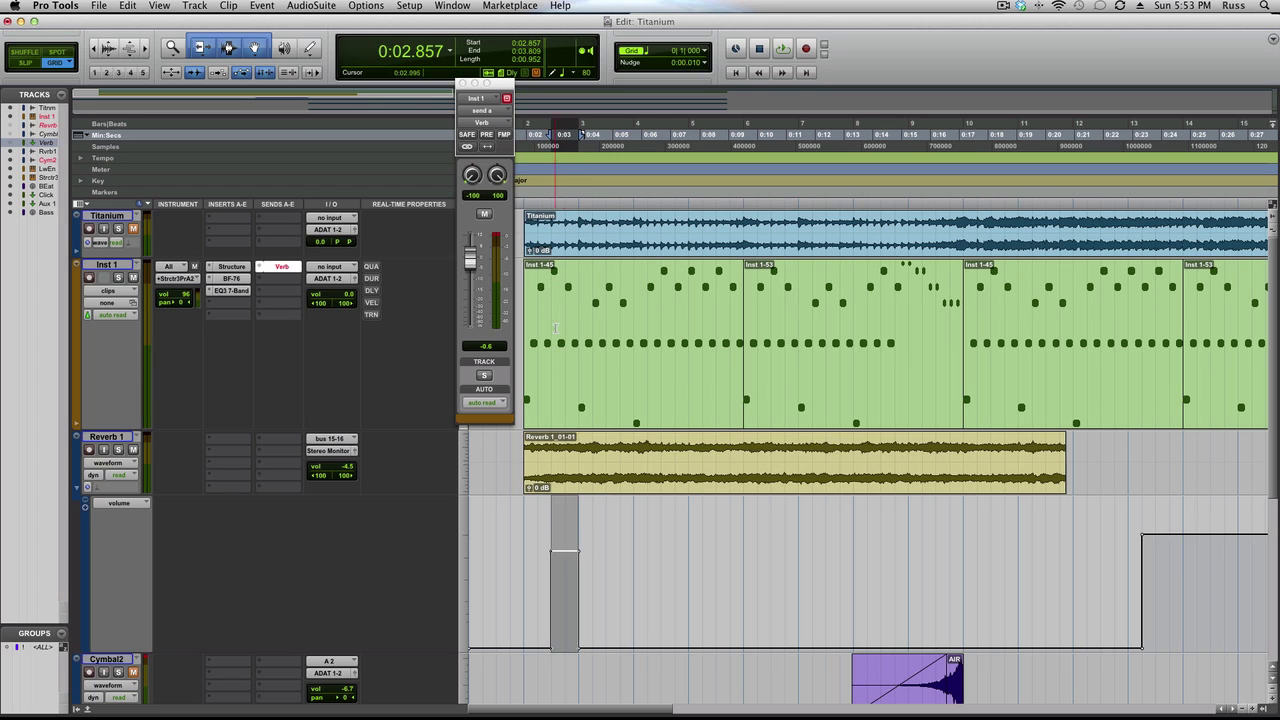
{"action": "left_click", "coordinate": [552, 552], "text": "alt"}
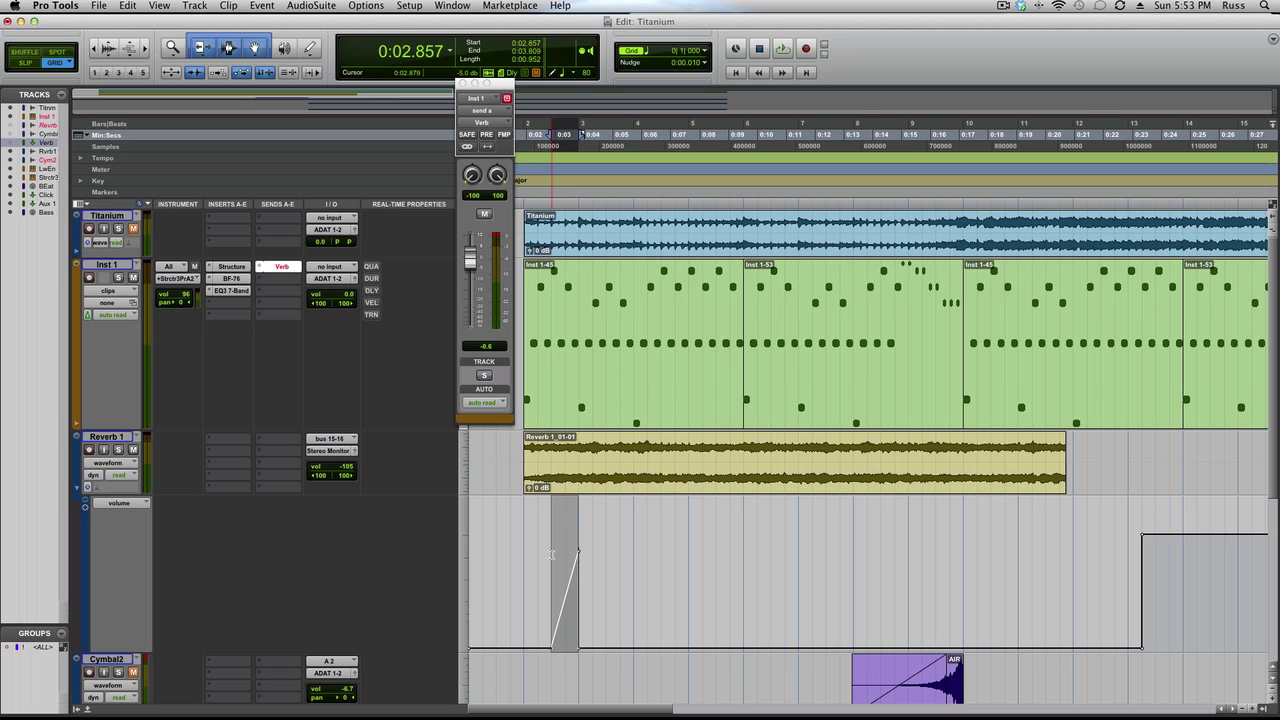
{"action": "left_click", "coordinate": [537, 134]}
{"action": "key", "text": "space"}
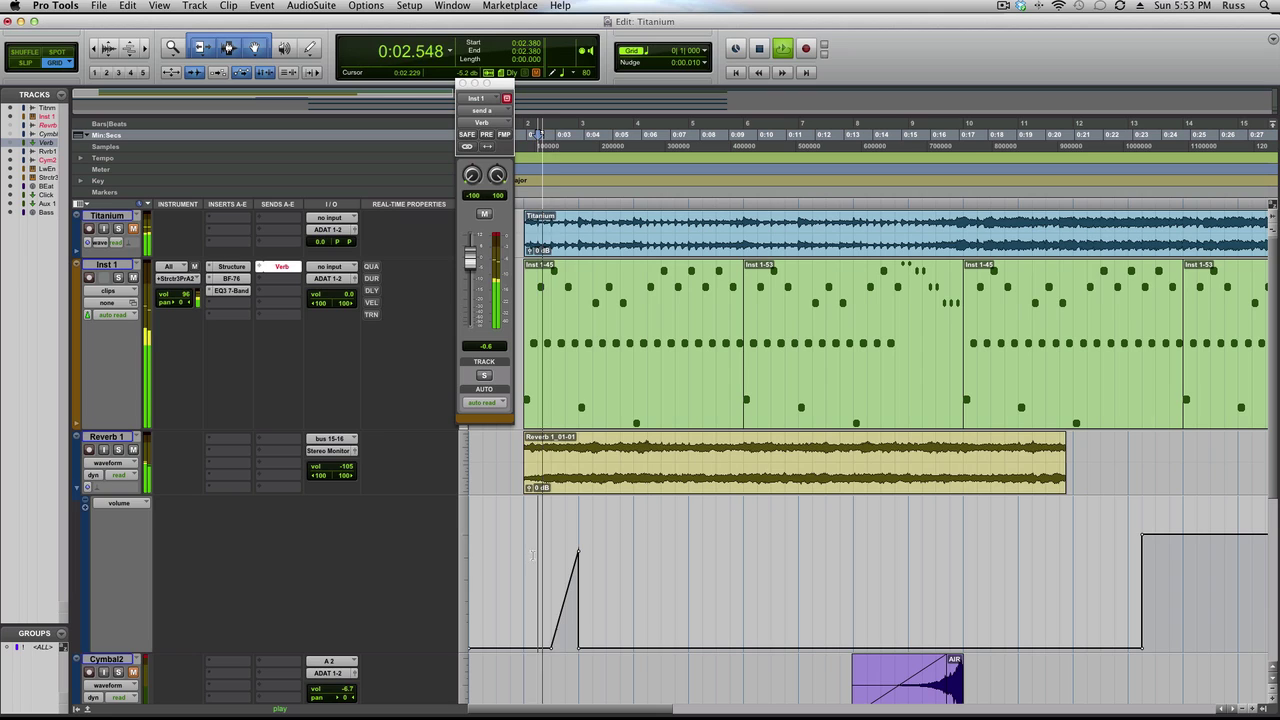
{"action": "key", "text": "space"}
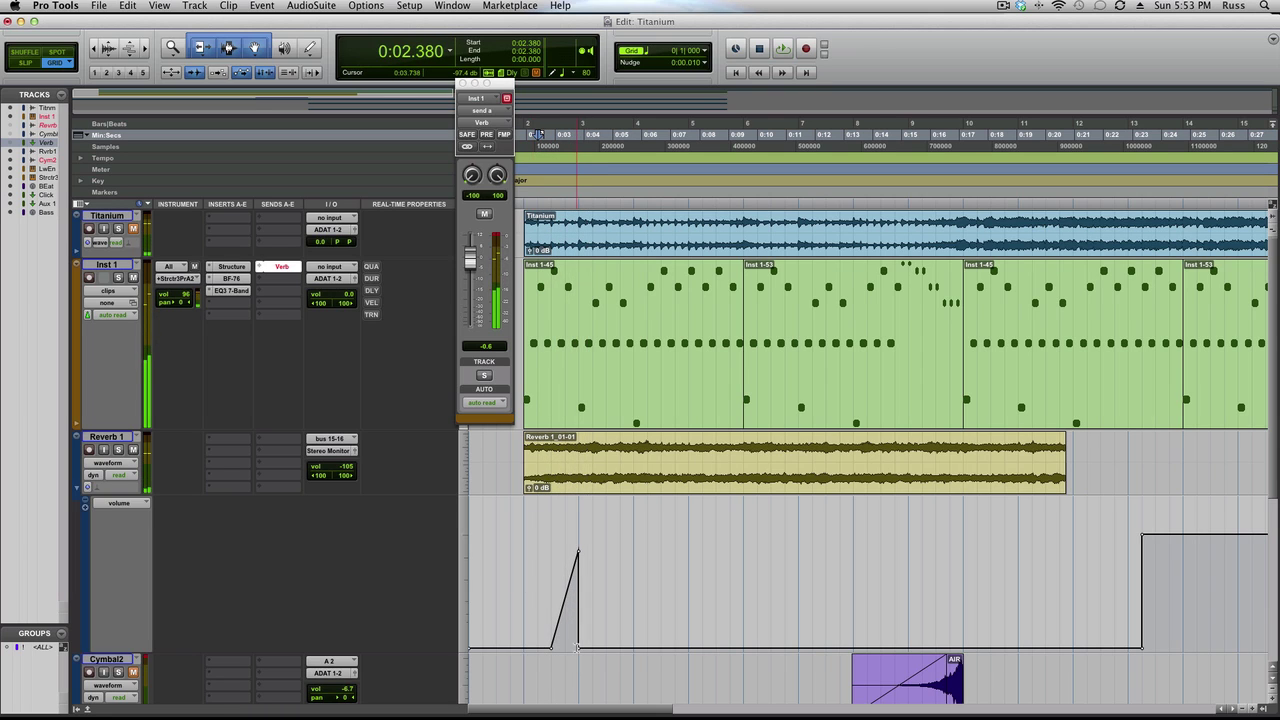
- Move the spike's drop breakpoint later so it slopes down, and audition it
{"action": "left_click_drag", "start_coordinate": [578, 648], "coordinate": [594, 649]}
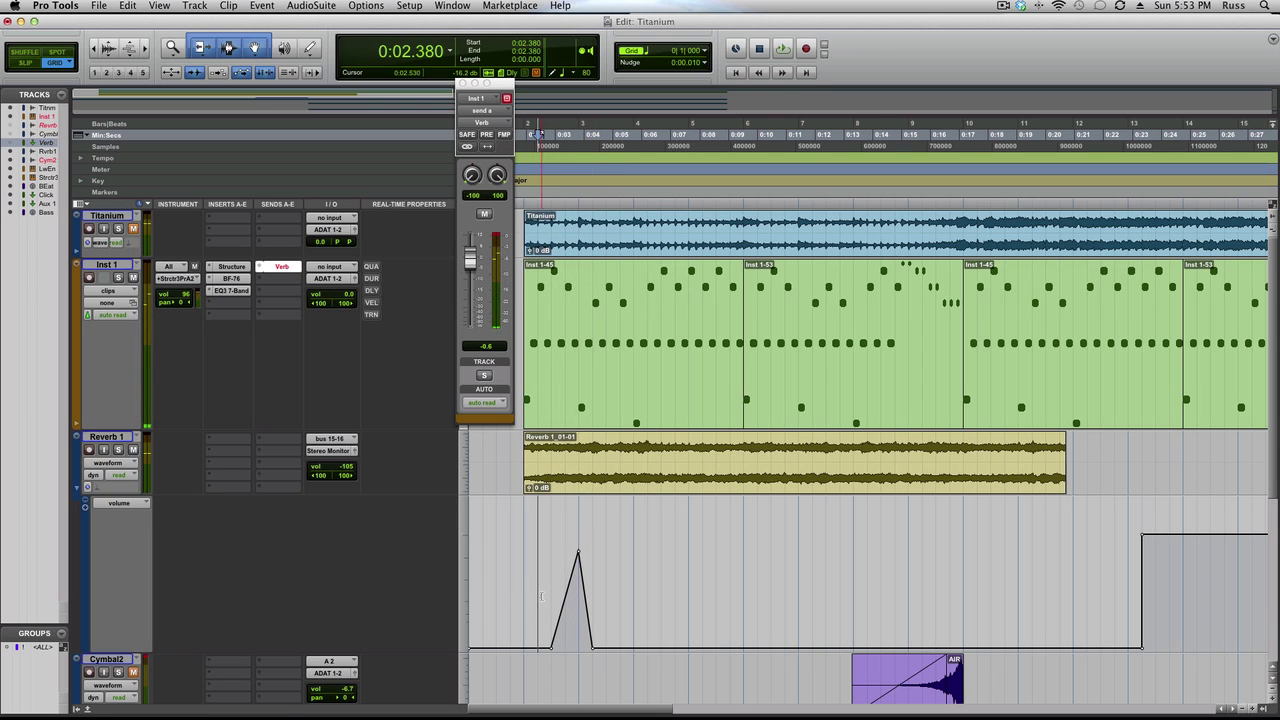
{"action": "key", "text": "space"}
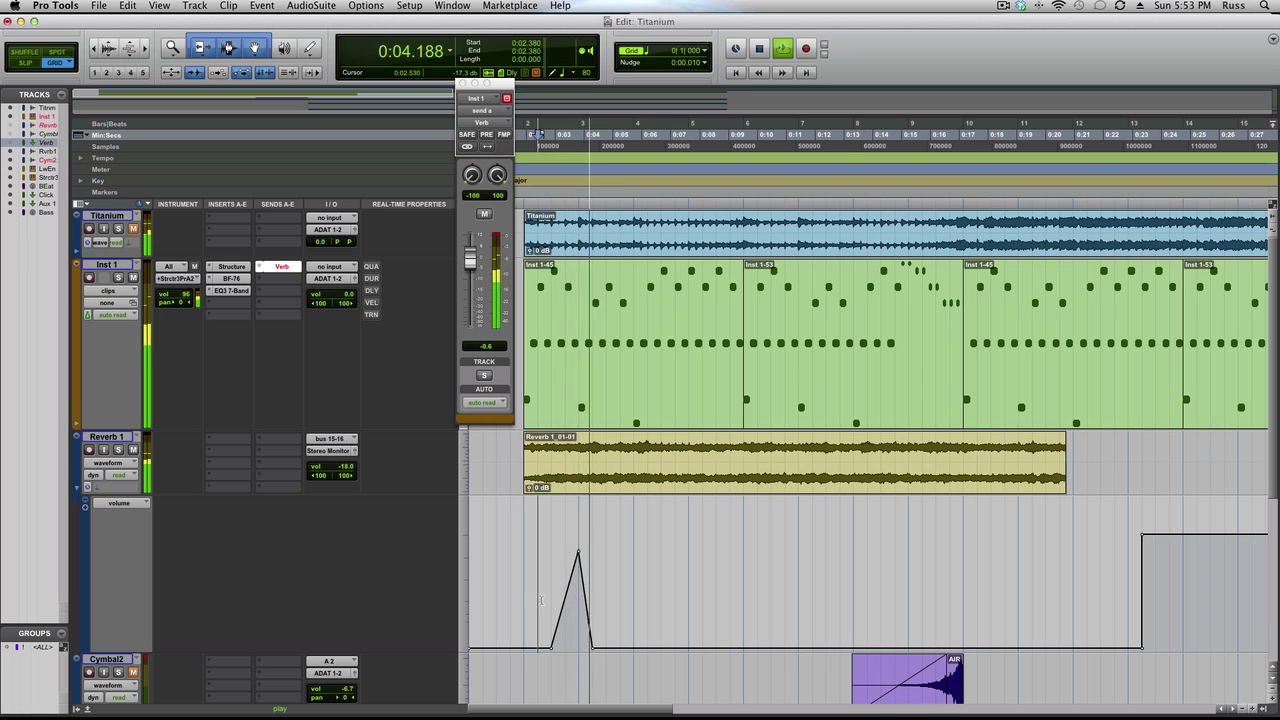
{"action": "key", "text": "space"}
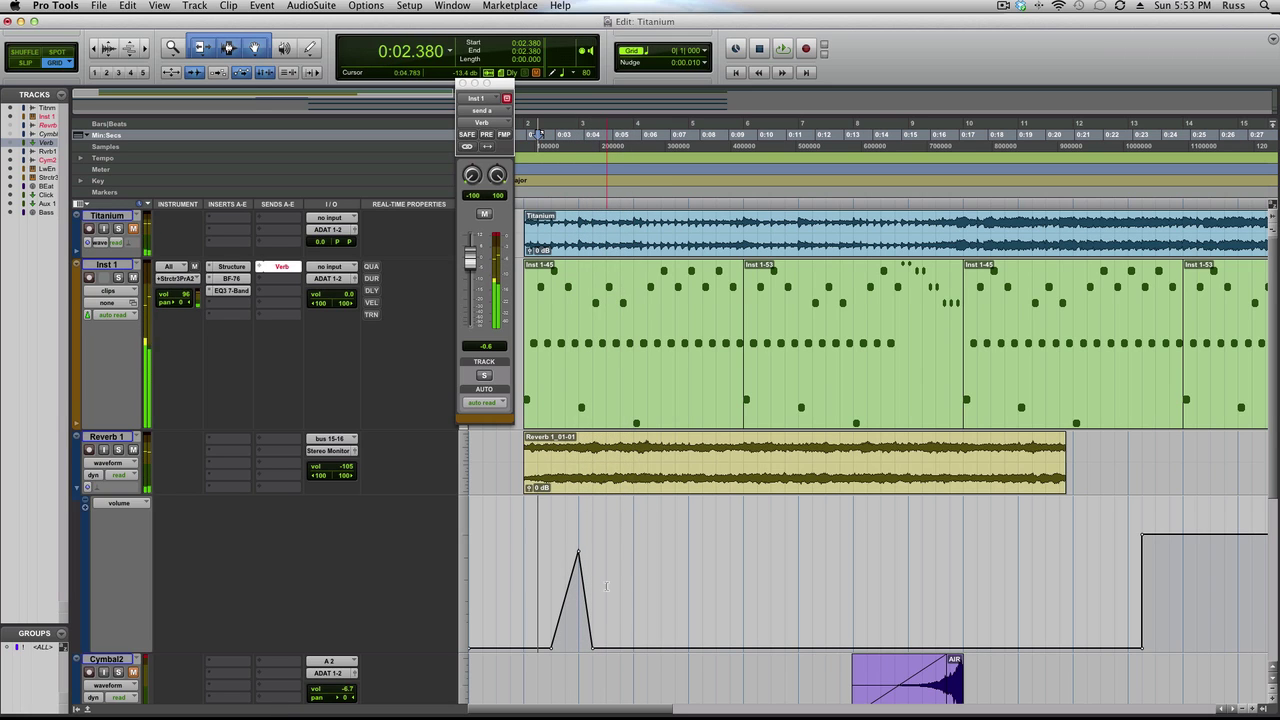
- Add a second spike on the next quarter-note step at -4.8 dB, ramping up, and audition from 0:01.904
{"action": "left_click_drag", "start_coordinate": [605, 586], "coordinate": [629, 588]}
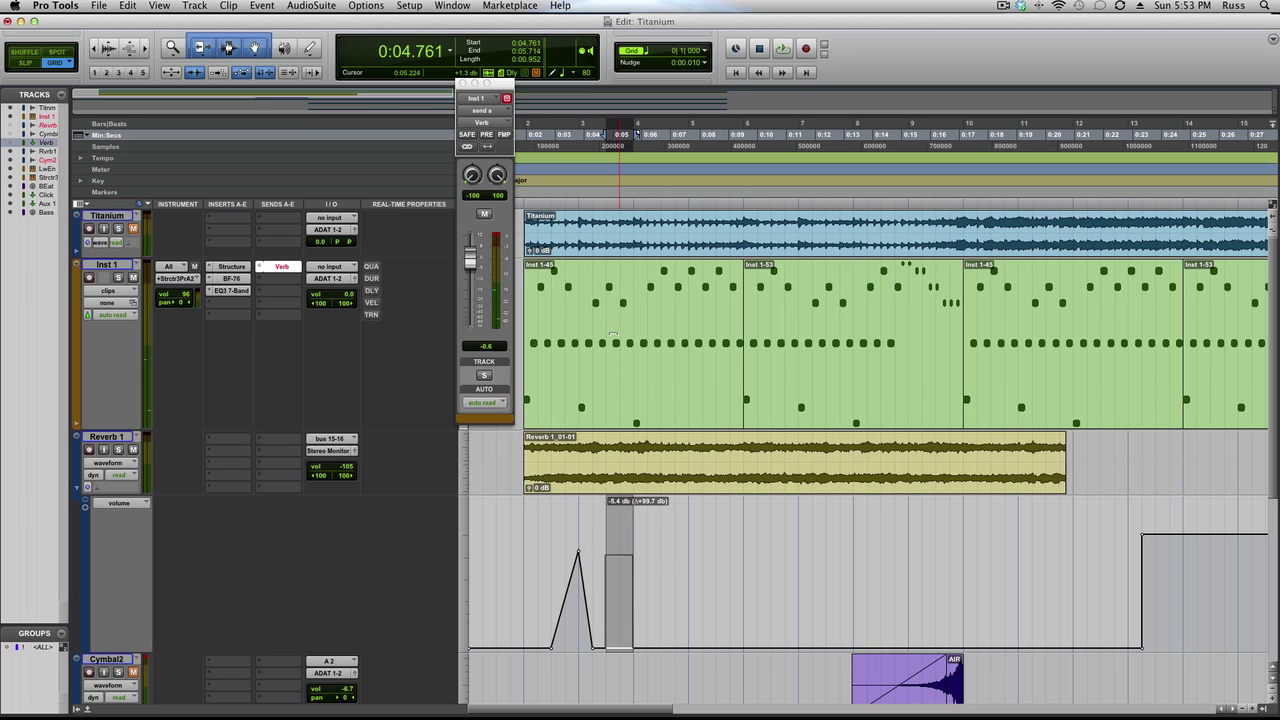
{"action": "left_click_drag", "start_coordinate": [611, 332], "coordinate": [612, 335]}
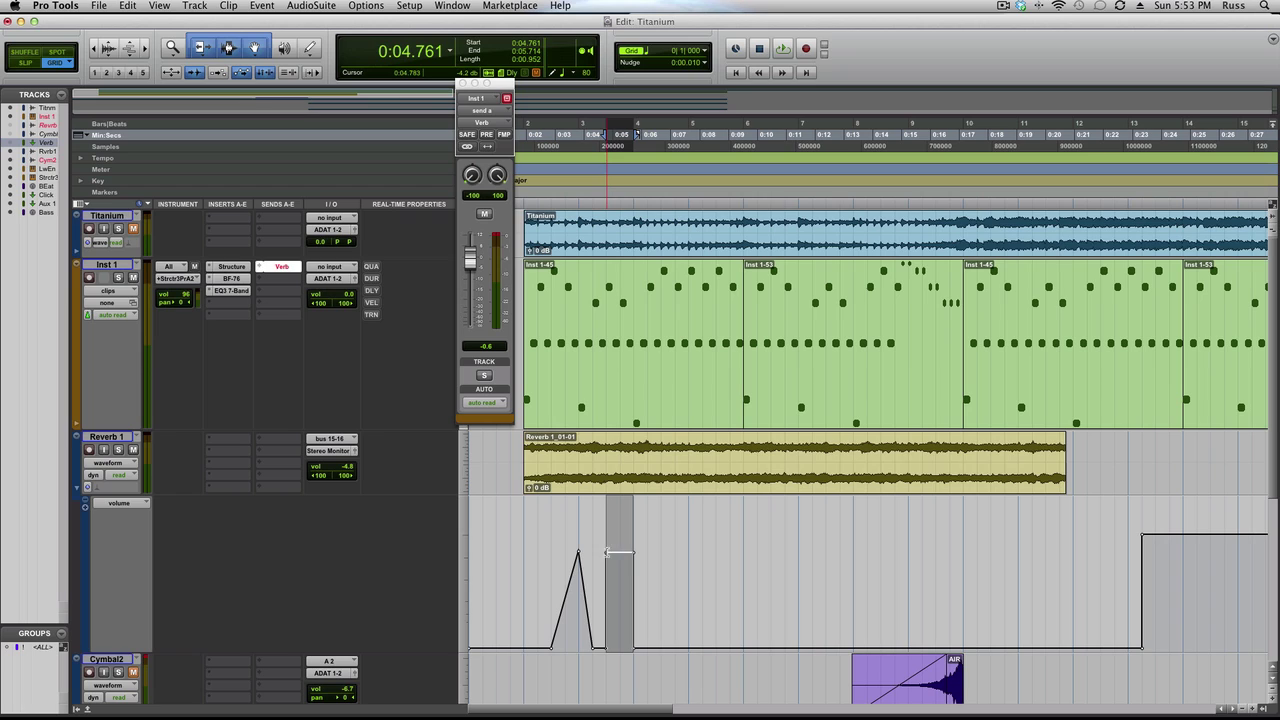
{"action": "key", "text": "Delete"}
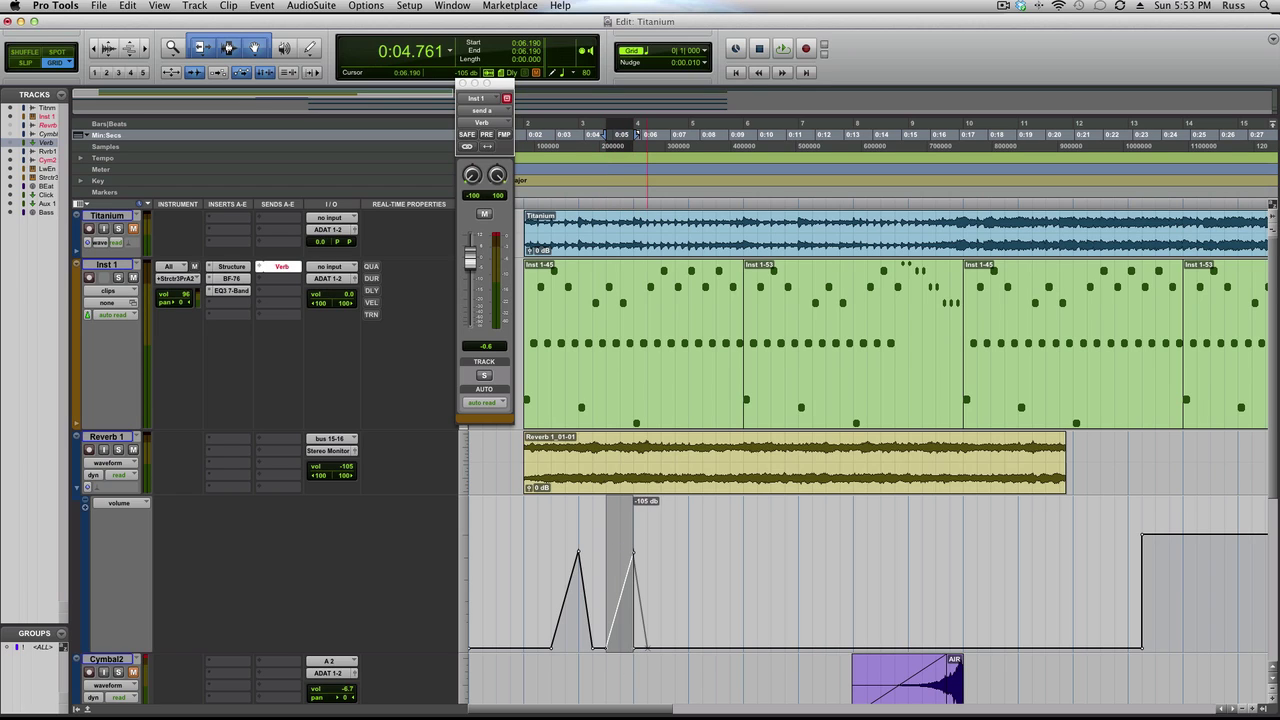
{"action": "left_click", "coordinate": [525, 592]}
{"action": "key", "text": "space"}
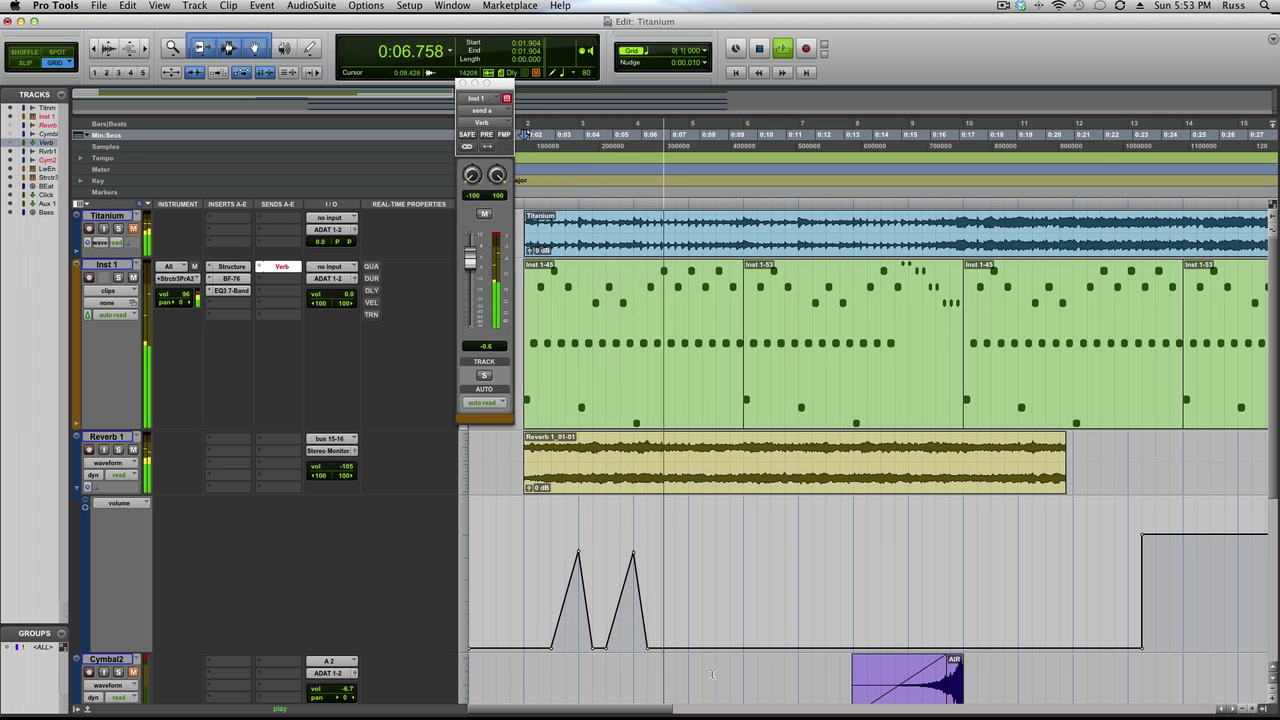
{"action": "key", "text": "Down"}
{"action": "key", "text": "Up"}
{"action": "key", "text": "space"}
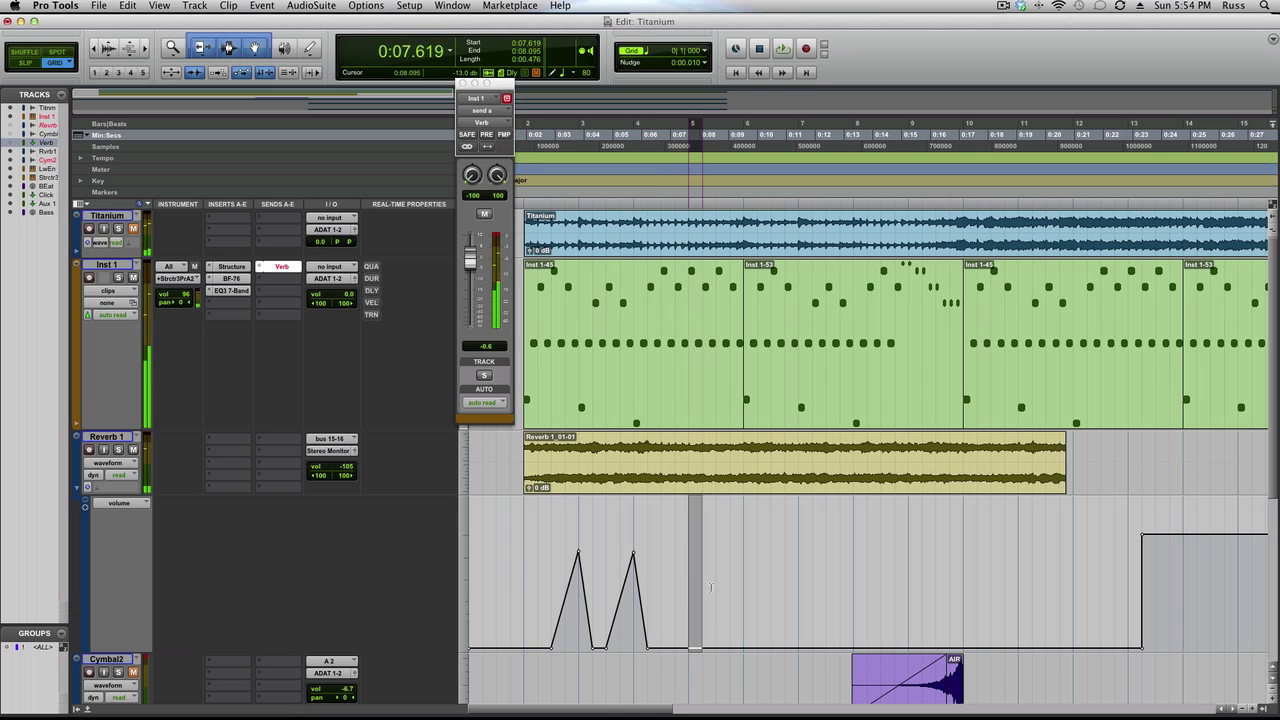
- Create a long rising ramp from 0:07.142 to 0:09.523 and audition it from 0:06.666
{"action": "left_click_drag", "start_coordinate": [710, 587], "coordinate": [737, 590]}
{"action": "left_click", "coordinate": [677, 601], "text": "shift"}
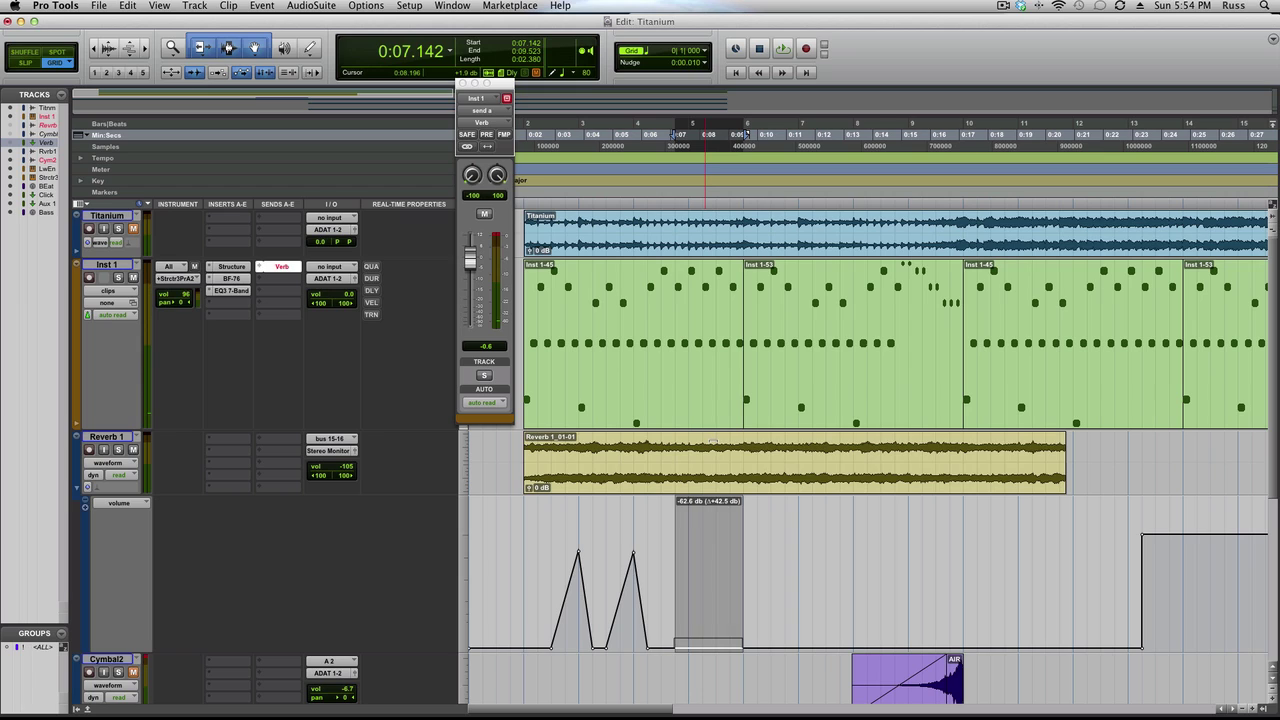
{"action": "left_click_drag", "start_coordinate": [712, 441], "coordinate": [720, 322]}
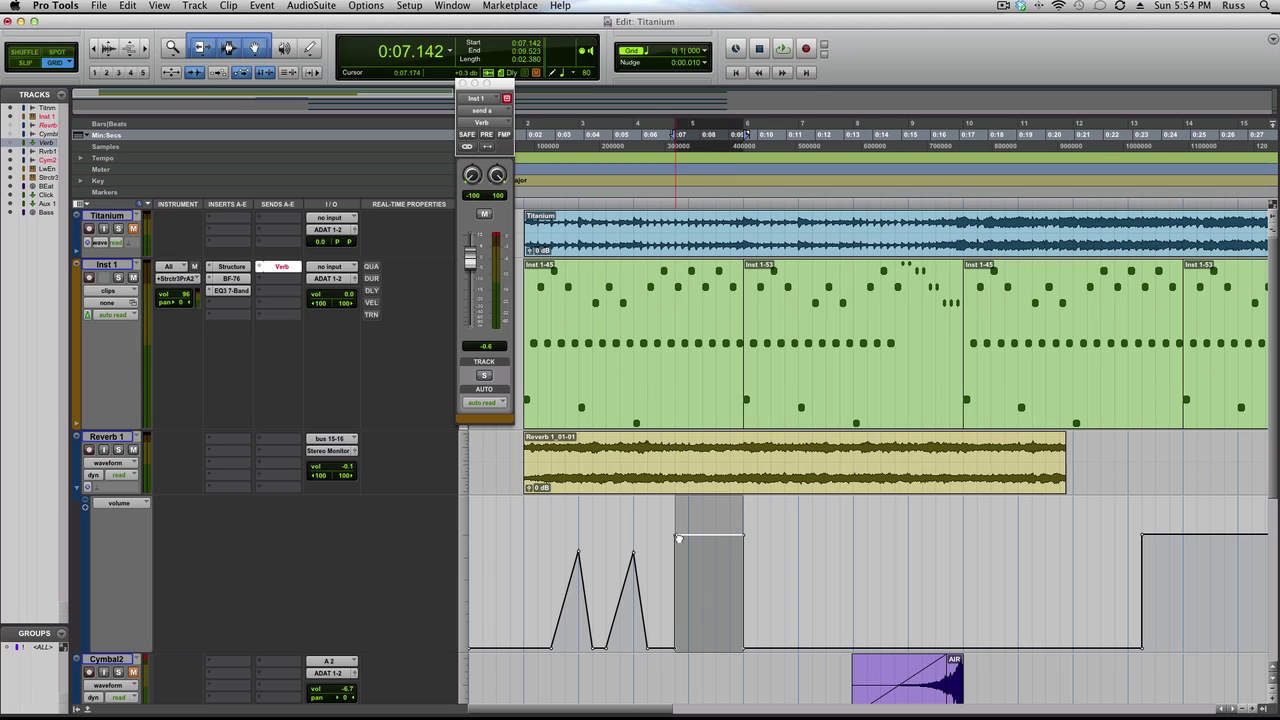
{"action": "left_click", "coordinate": [678, 538], "text": "alt"}
{"action": "key", "text": "space"}
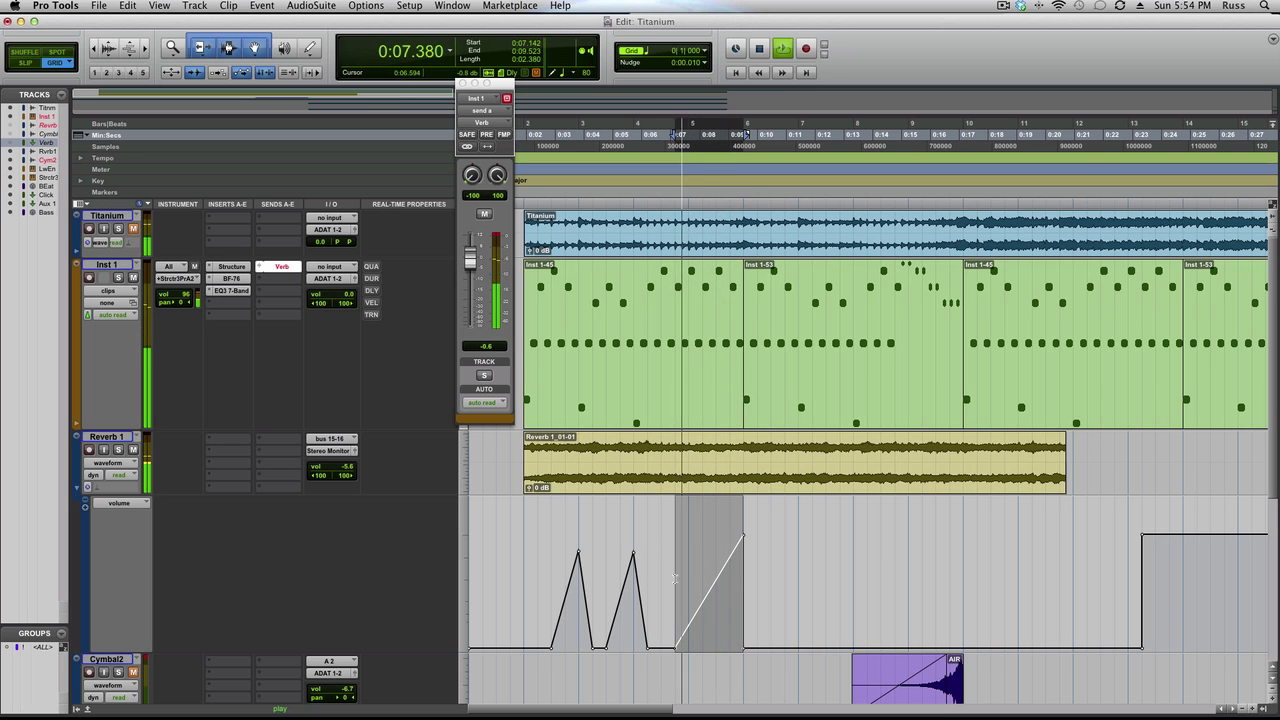
{"action": "key", "text": "space"}
{"action": "left_click", "coordinate": [665, 554]}
{"action": "key", "text": "space"}
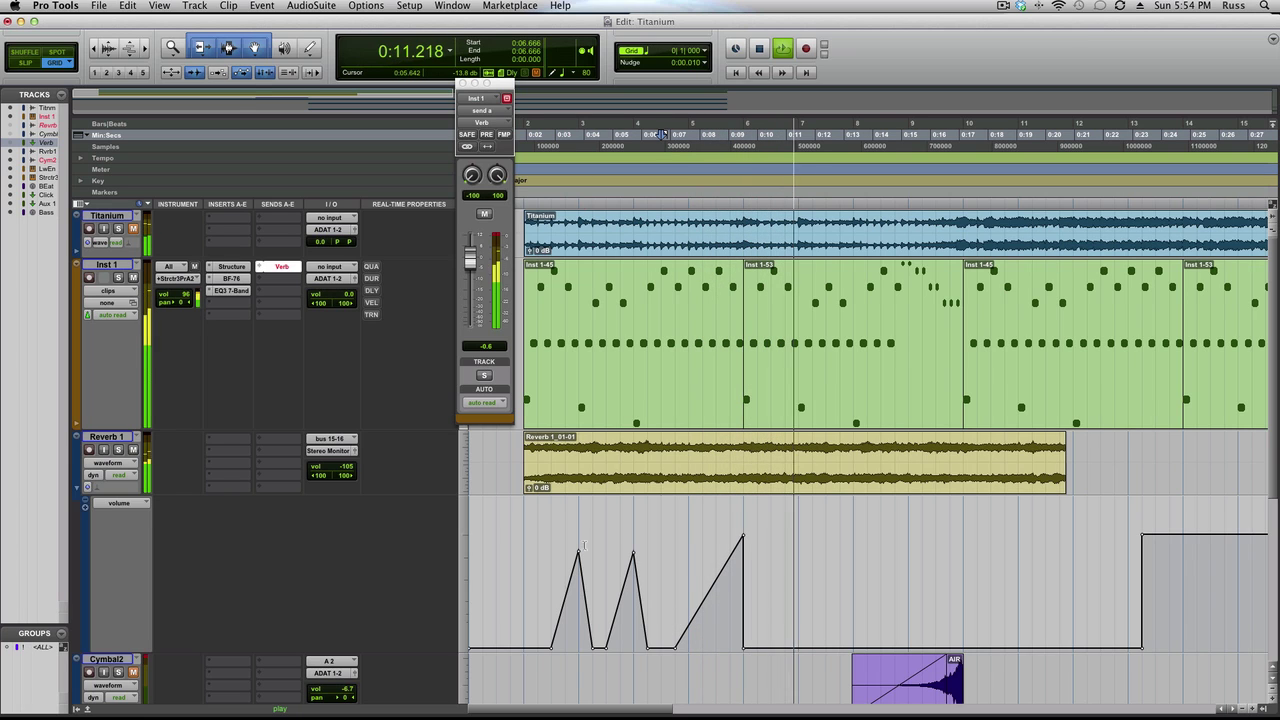
- Duplicate the volume automation from the lane start to 0:09.523 right after itself and play it from the start
{"action": "key", "text": "space"}
{"action": "left_click_drag", "start_coordinate": [522, 551], "coordinate": [746, 565]}
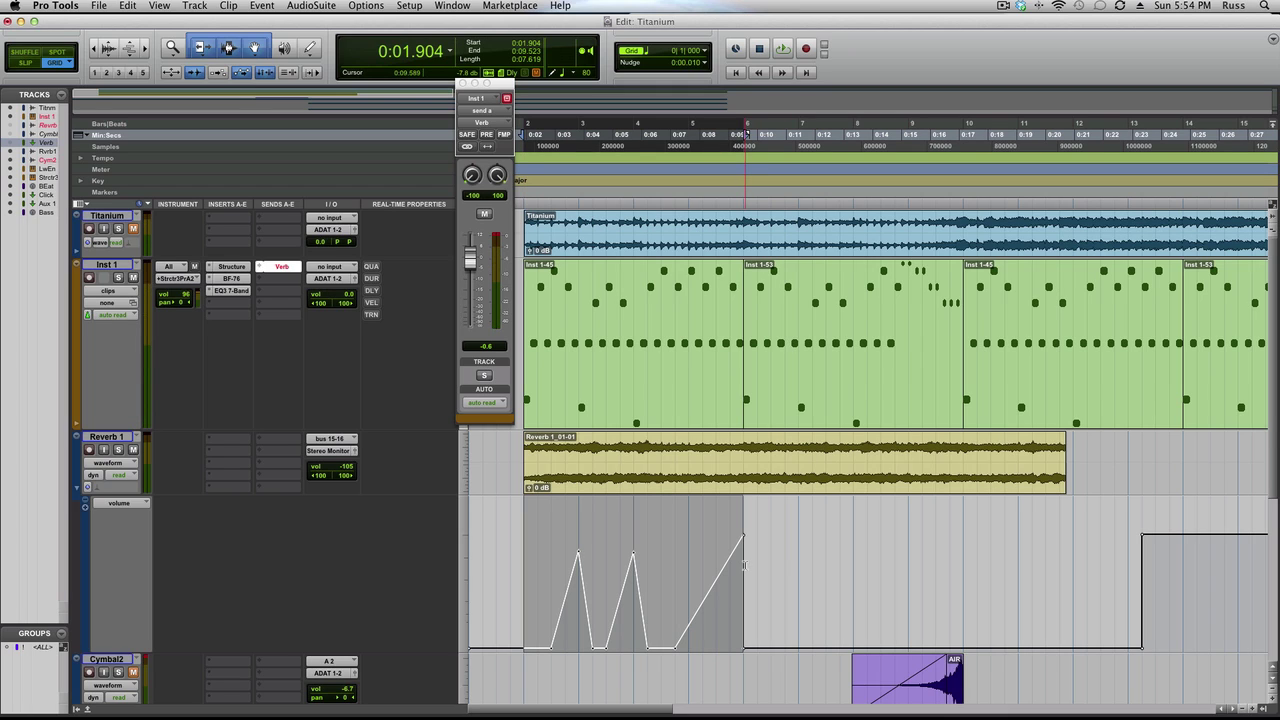
{"action": "key", "text": "super+d"}
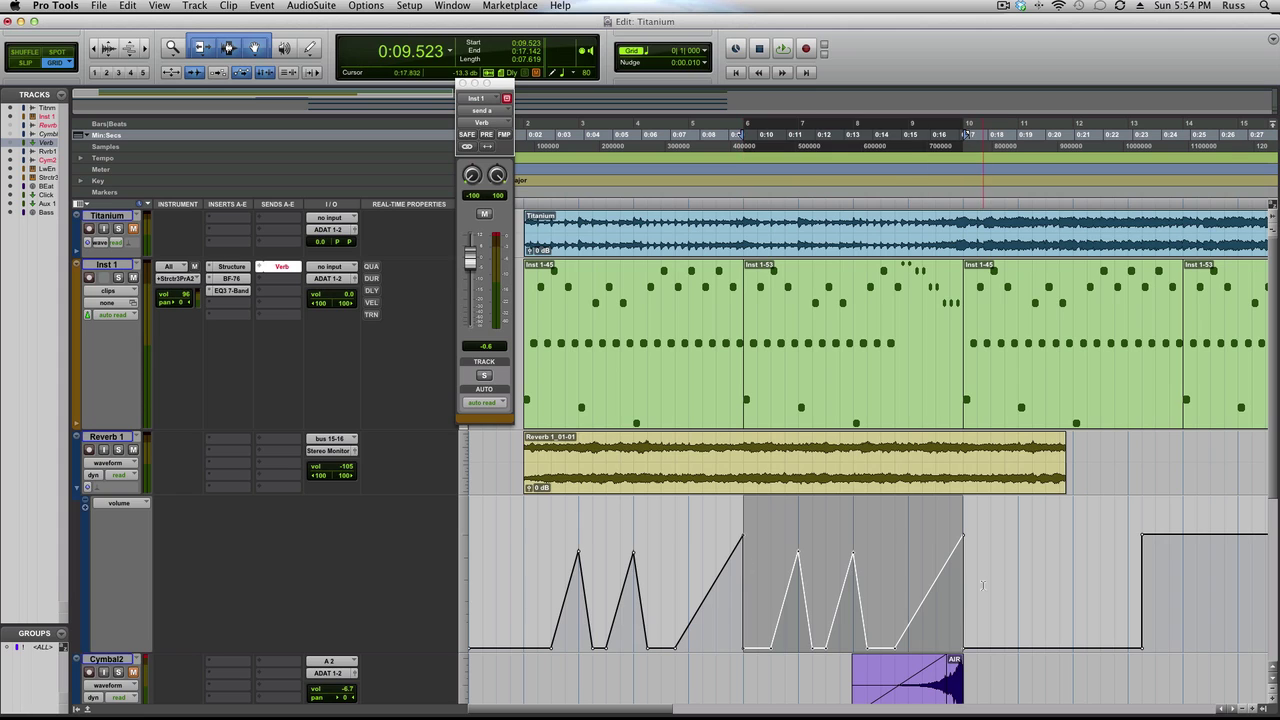
{"action": "left_click", "coordinate": [983, 585]}
{"action": "left_click", "coordinate": [522, 573]}
{"action": "key", "text": "space"}
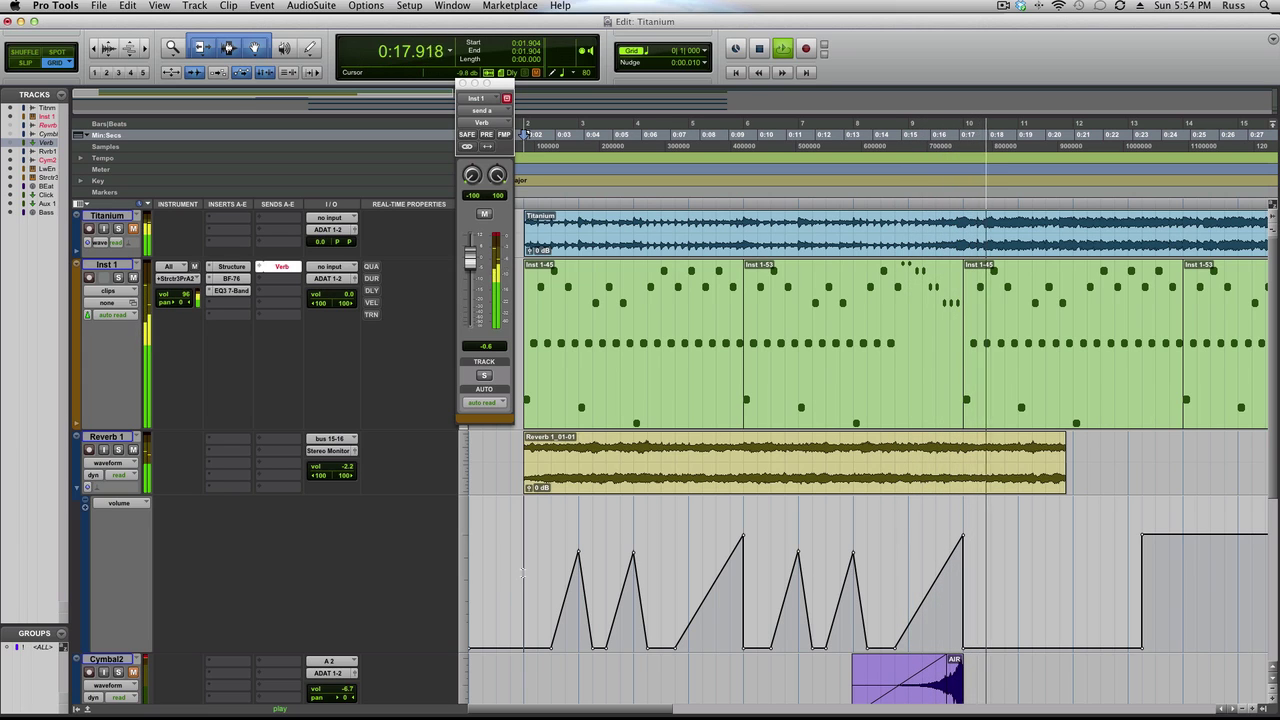
- Stop playback and insert the Avid EQ3 7-Band plug-in on Reverb 1's insert A
{"action": "key", "text": "space"}
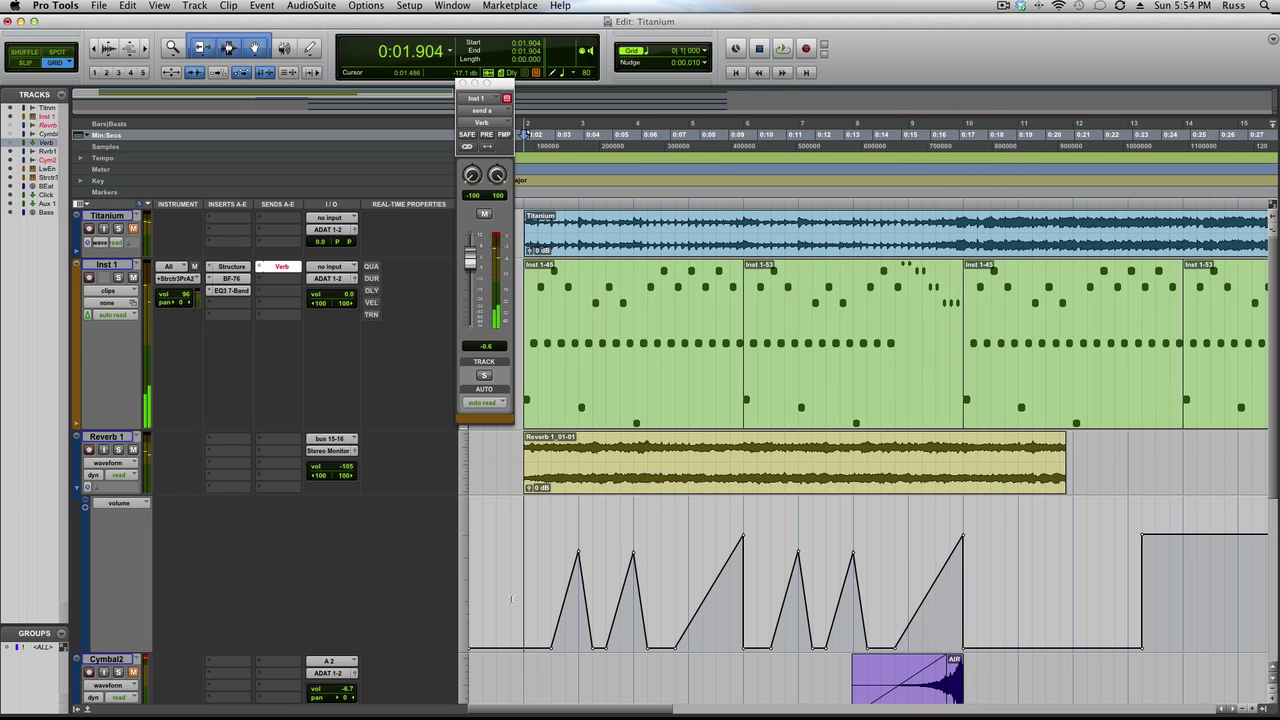
{"action": "scroll", "coordinate": [509, 599], "scroll_direction": "down", "scroll_amount": 5}
{"action": "scroll", "coordinate": [507, 600], "scroll_direction": "up", "scroll_amount": 5}
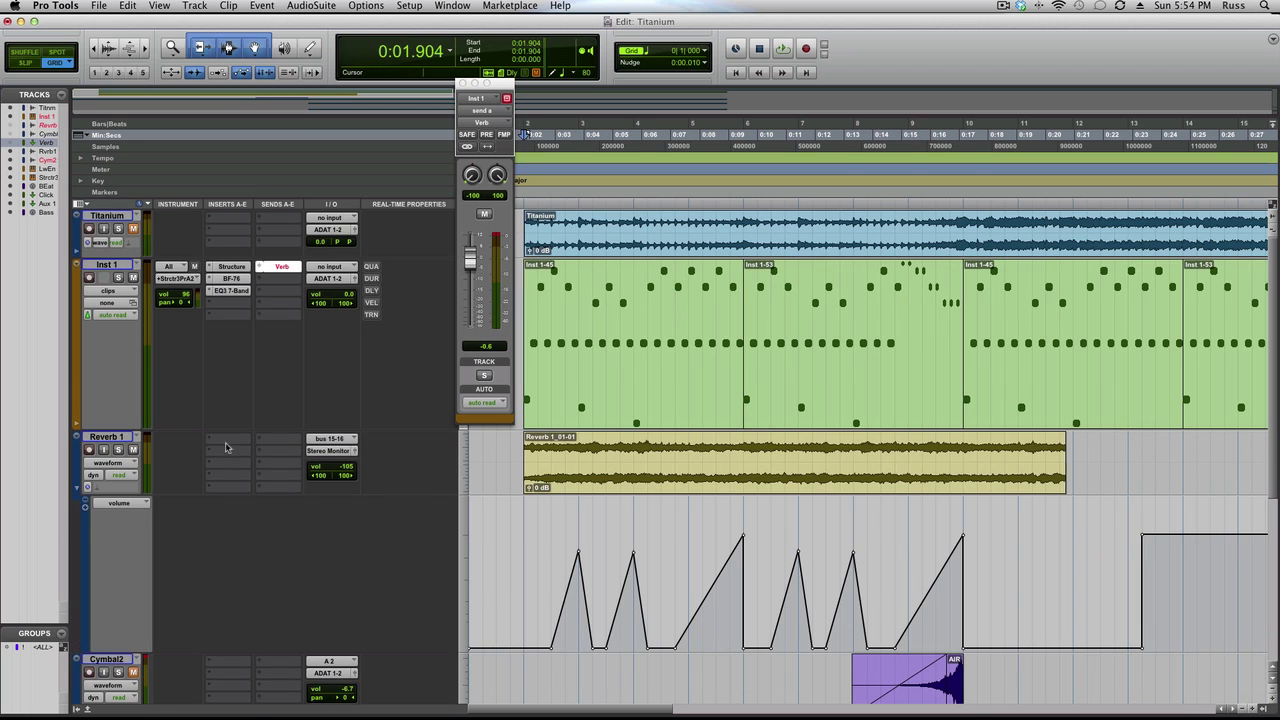
{"action": "left_click", "coordinate": [226, 447]}
{"action": "mouse_move", "coordinate": [270, 461]}
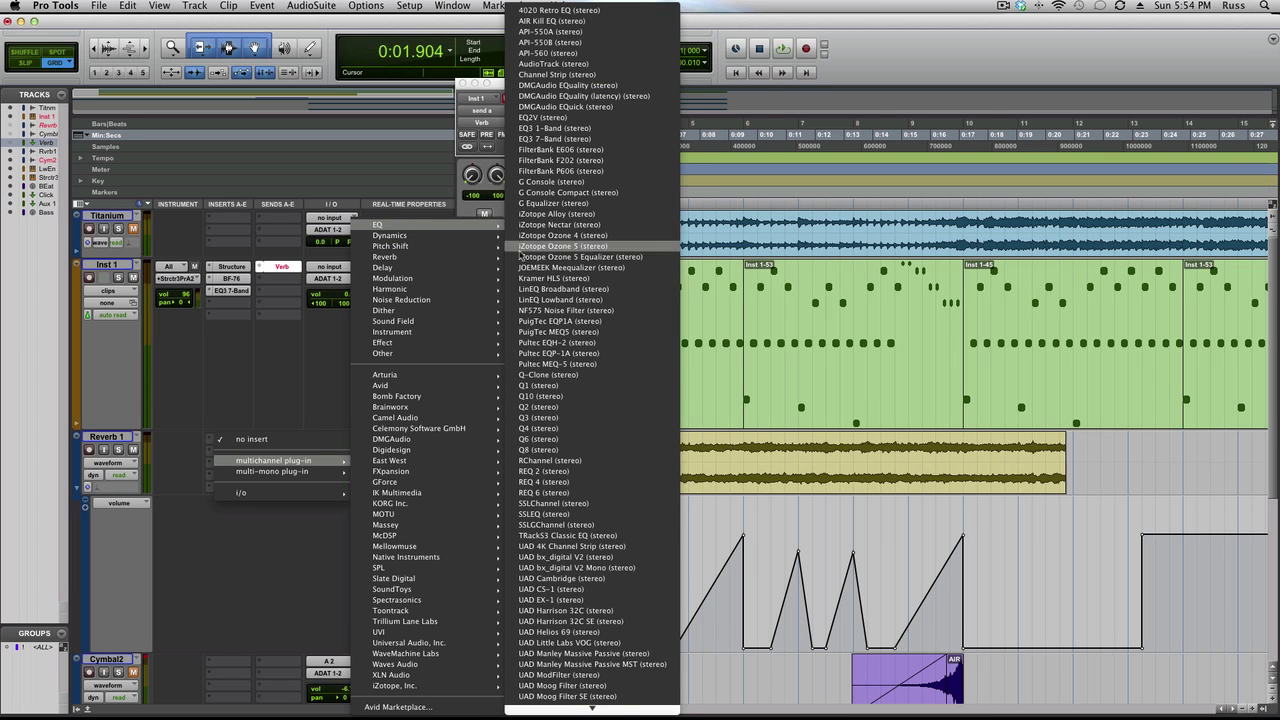
{"action": "mouse_move", "coordinate": [413, 455]}
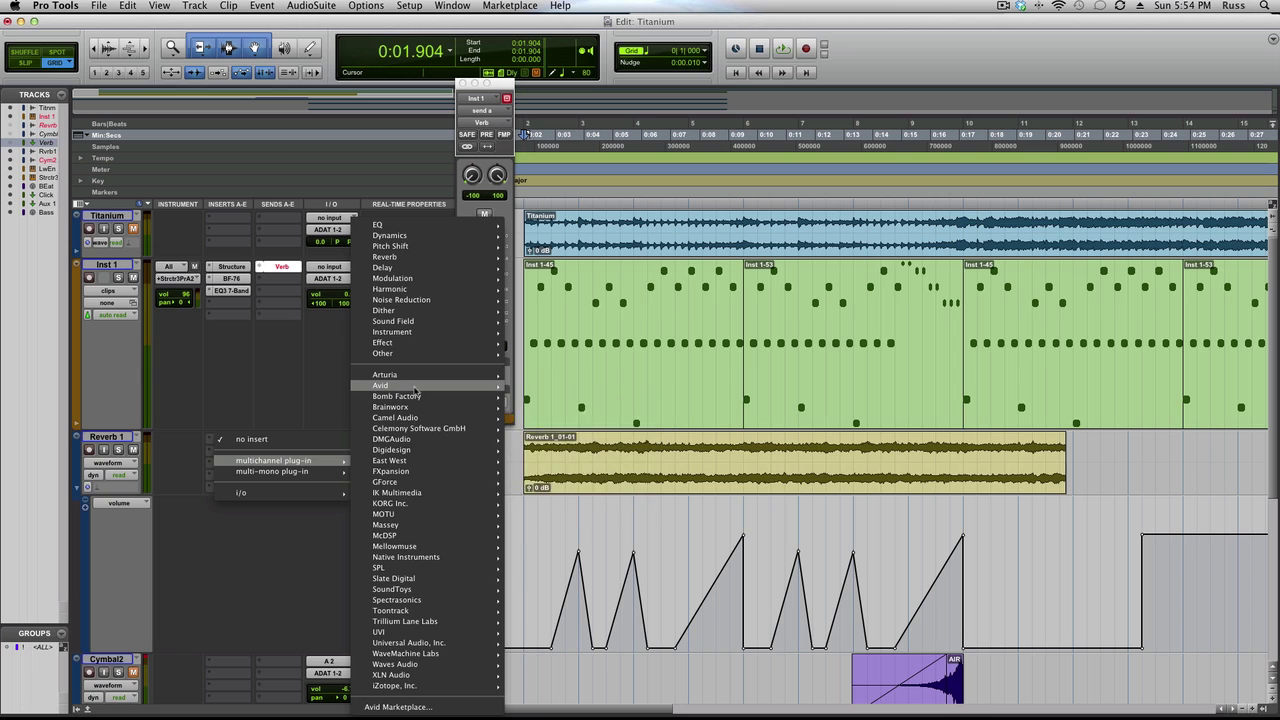
{"action": "mouse_move", "coordinate": [414, 390]}
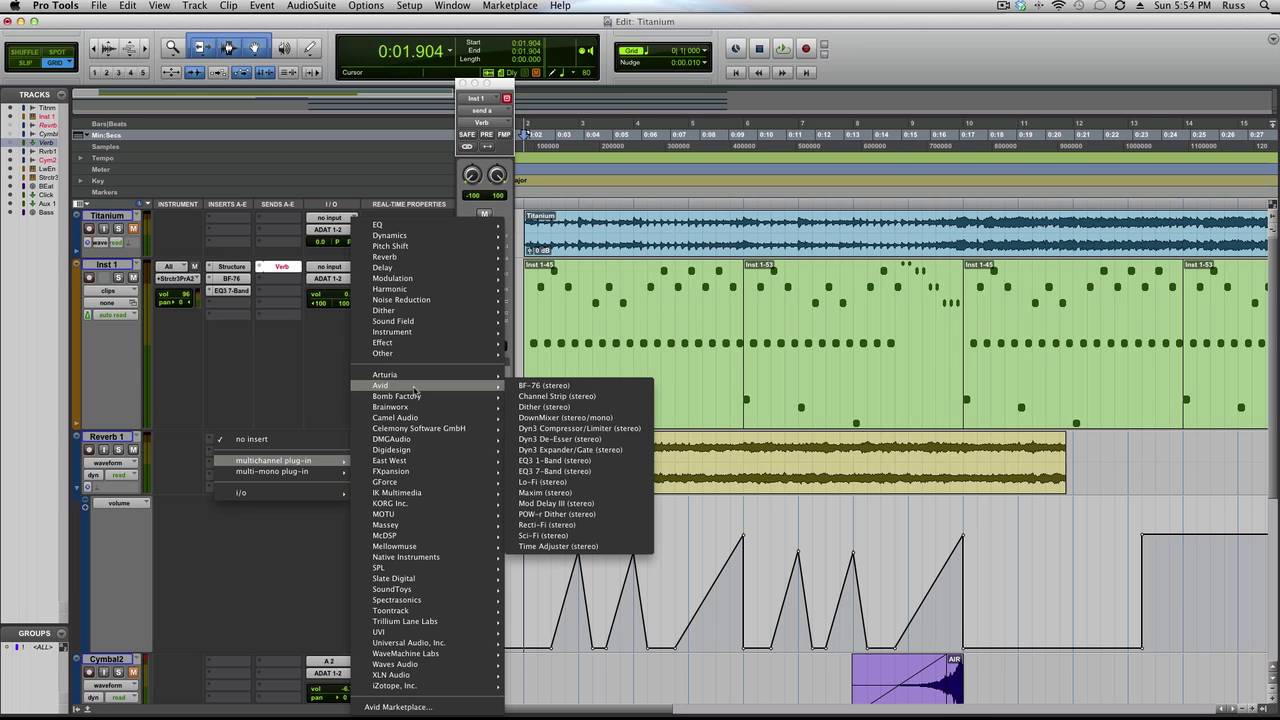
{"action": "left_click", "coordinate": [586, 470]}
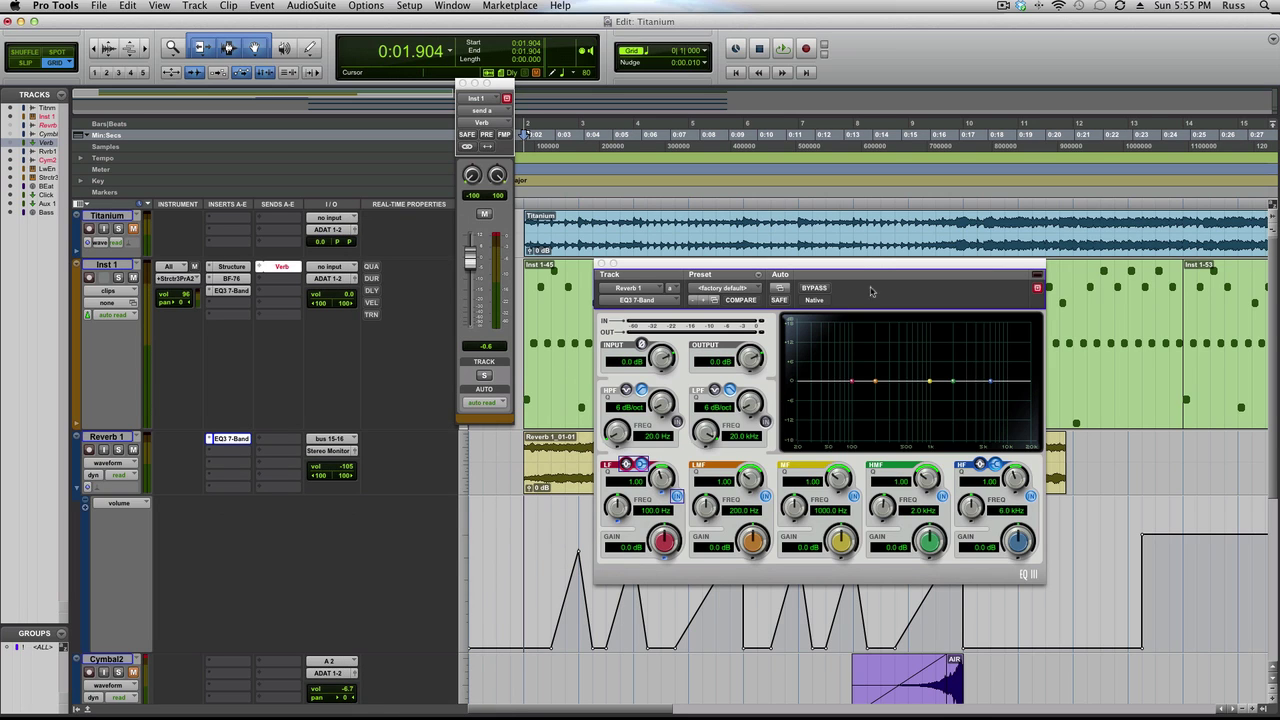
- Cut the EQ's low band by 12 dB, boost the mids about 6 dB, audition, and close it
{"action": "left_click_drag", "start_coordinate": [860, 264], "coordinate": [865, 68]}
{"action": "left_click_drag", "start_coordinate": [857, 187], "coordinate": [885, 243]}
{"action": "left_click_drag", "start_coordinate": [936, 187], "coordinate": [980, 211]}
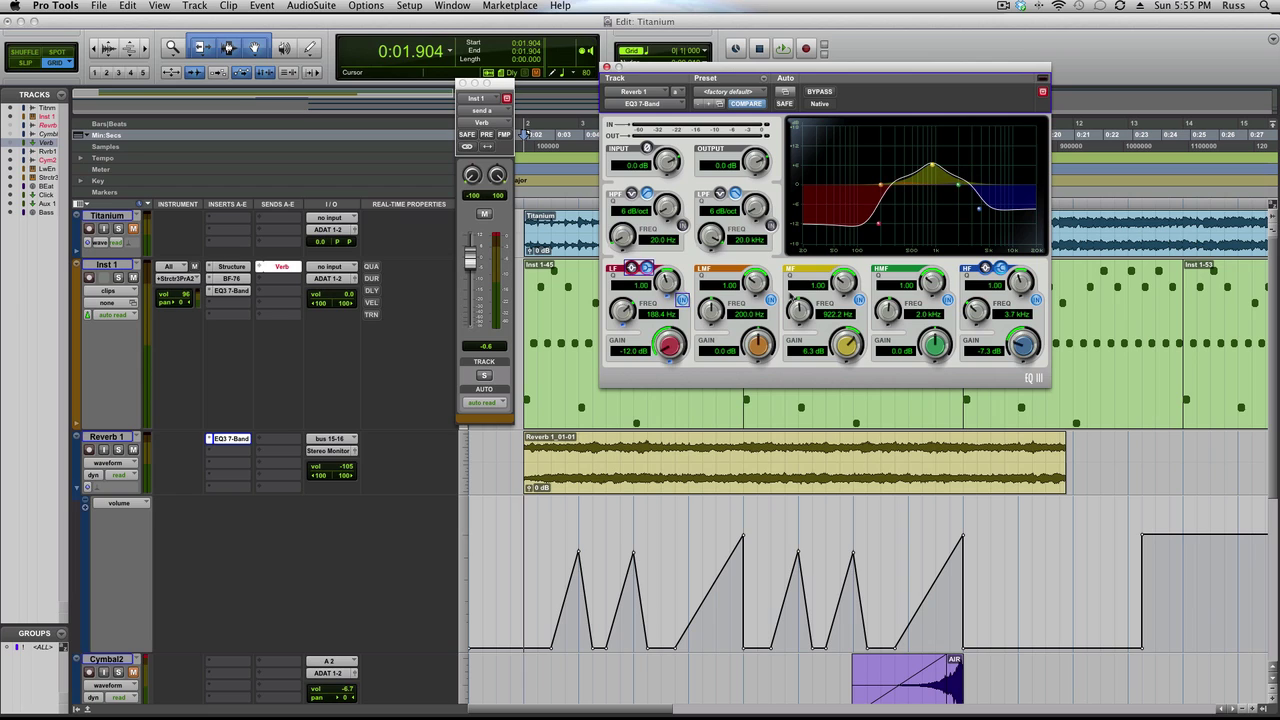
{"action": "key", "text": "space"}
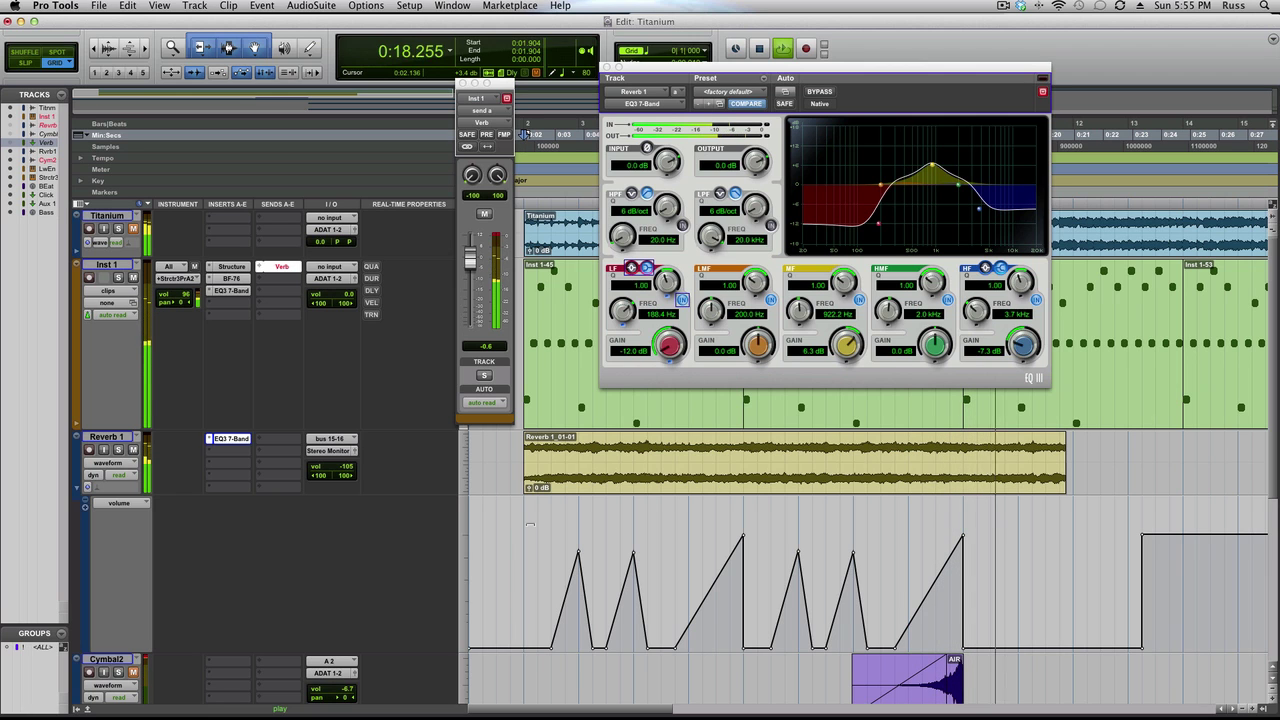
{"action": "key", "text": "space"}
{"action": "scroll", "coordinate": [811, 640], "scroll_direction": "down", "scroll_amount": 3}
{"action": "scroll", "coordinate": [798, 567], "scroll_direction": "up", "scroll_amount": 3}
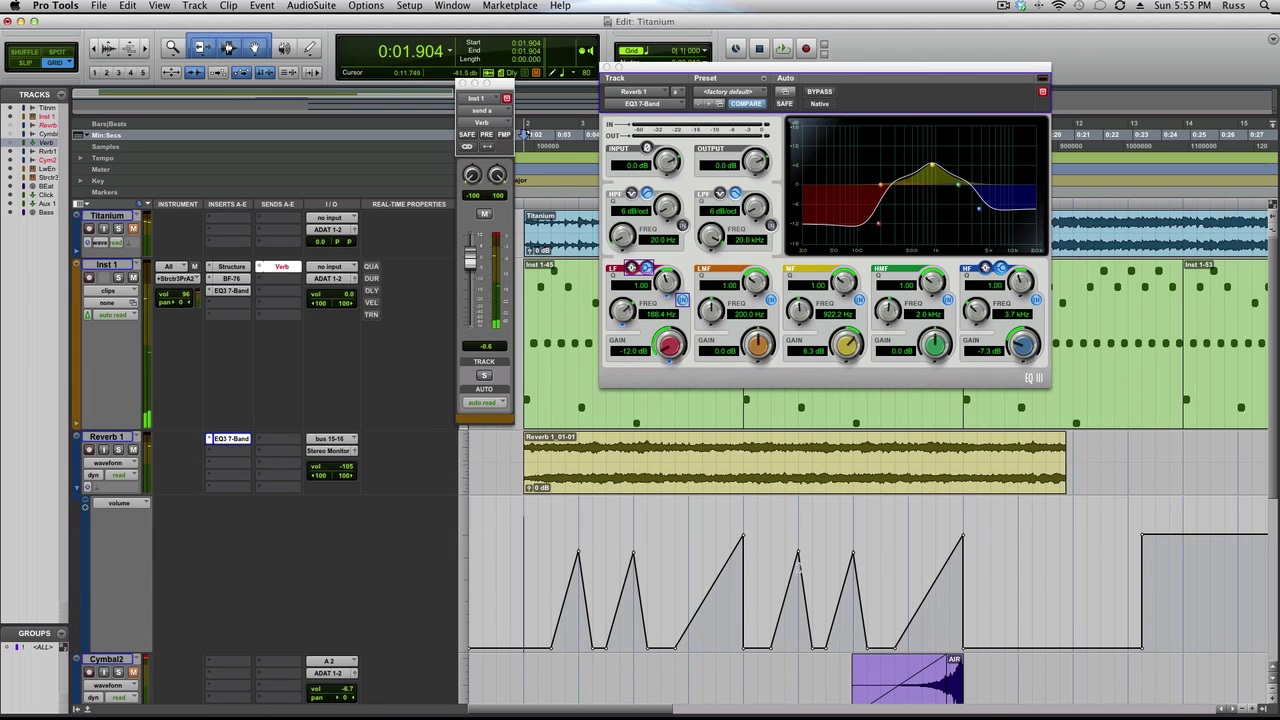
{"action": "left_click", "coordinate": [606, 67]}
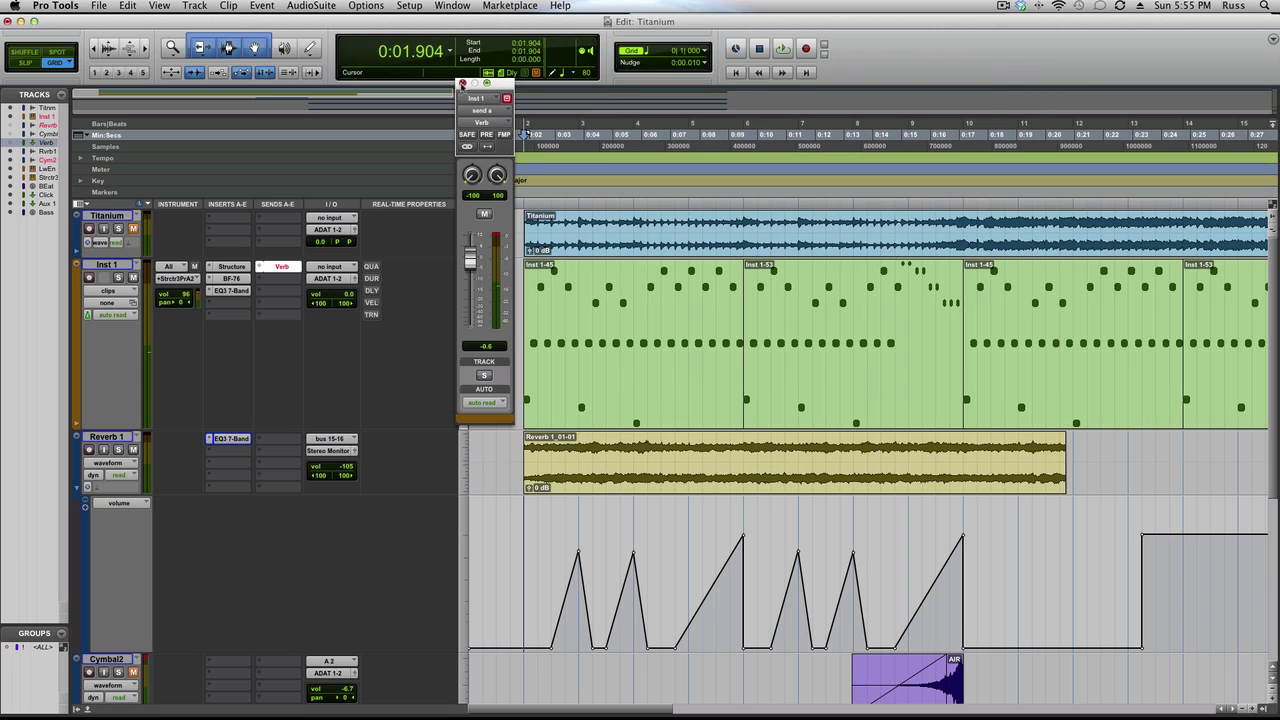
- Close the Inst 1 output window and select the entire cymbal clip on Cymbal2
{"action": "left_click", "coordinate": [461, 83]}
{"action": "scroll", "coordinate": [935, 468], "scroll_direction": "down", "scroll_amount": 3}
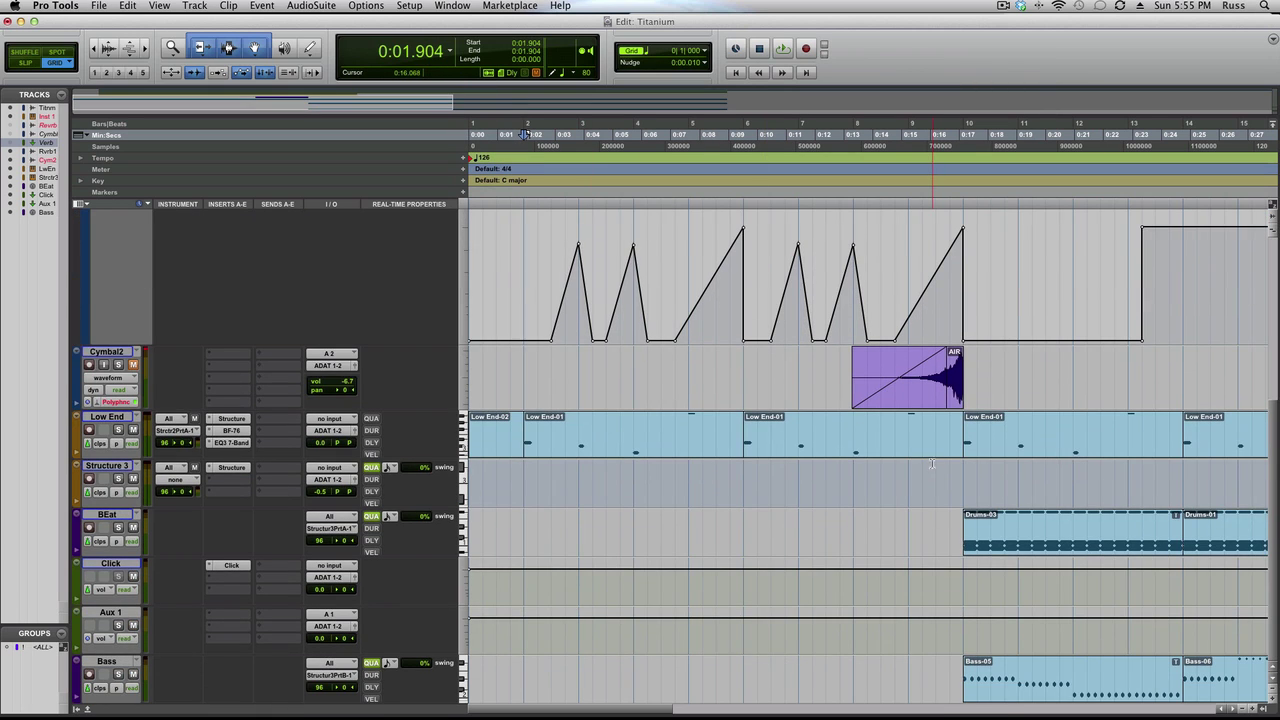
{"action": "left_click", "coordinate": [925, 400]}
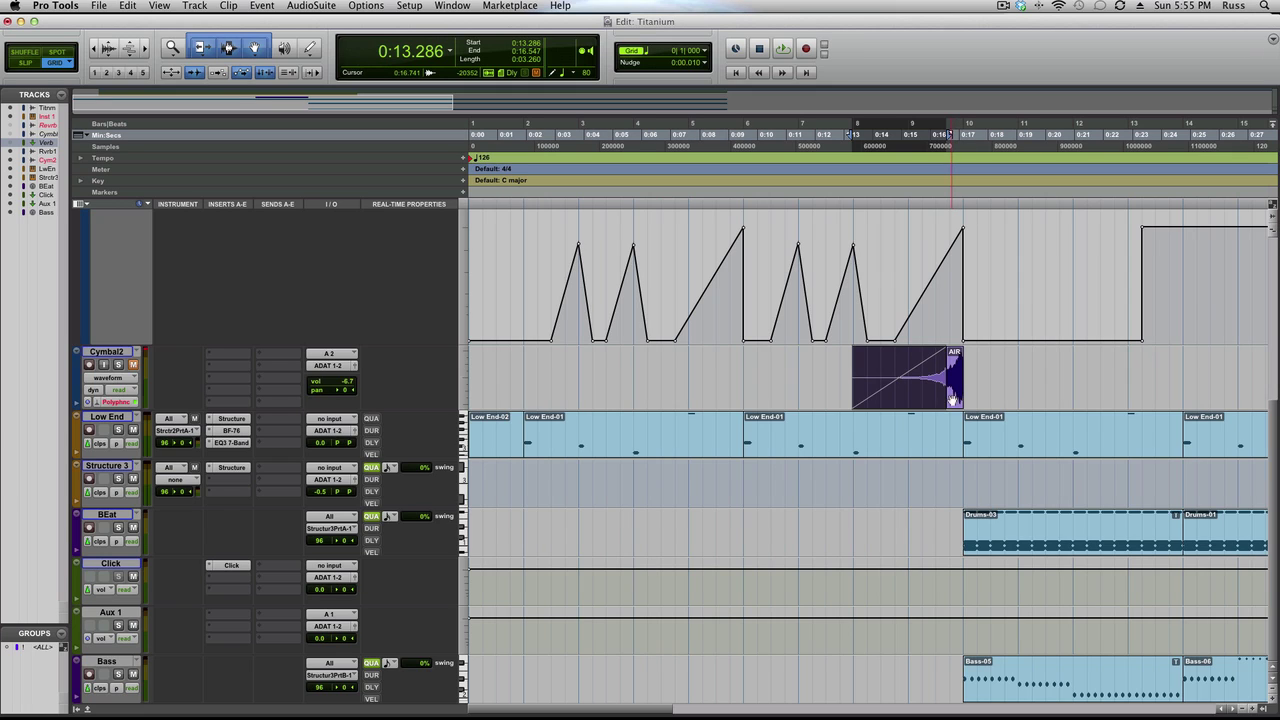
{"action": "key", "text": "super+z"}
{"action": "left_click", "coordinate": [912, 392]}
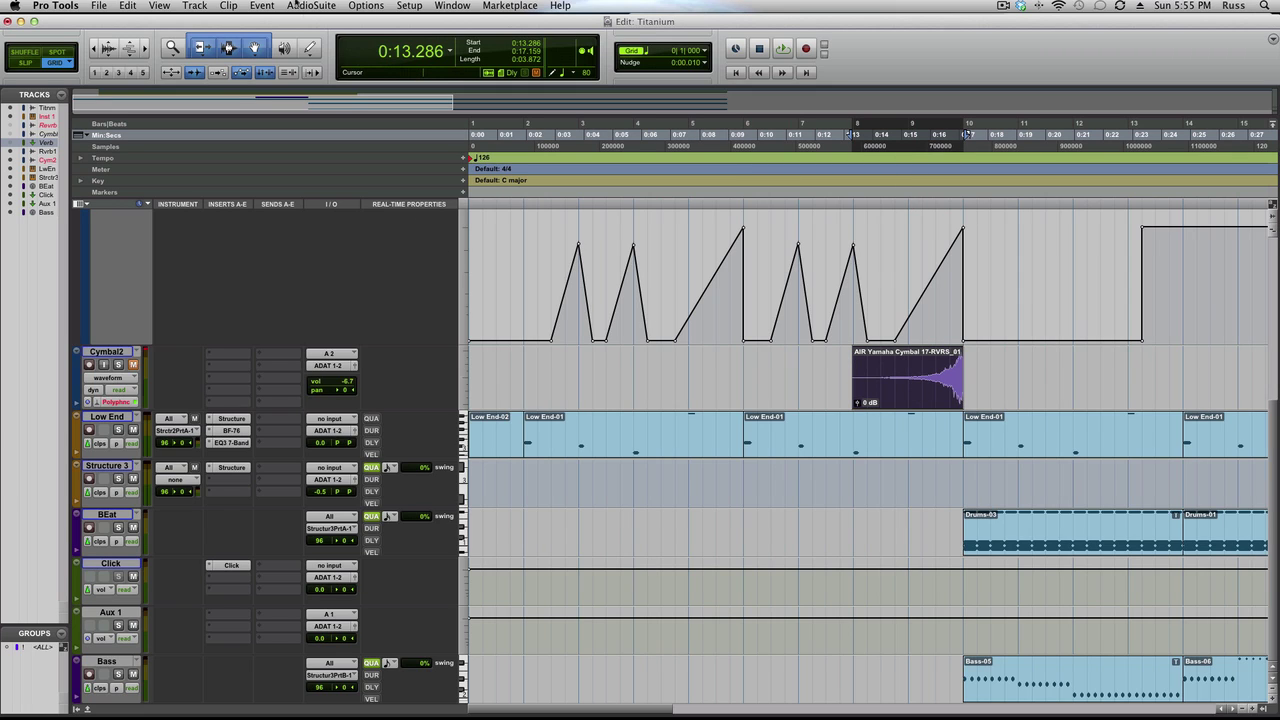
- Open the AudioSuite Avid Reverse processor for the selected cymbal clip
{"action": "left_click", "coordinate": [297, 8]}
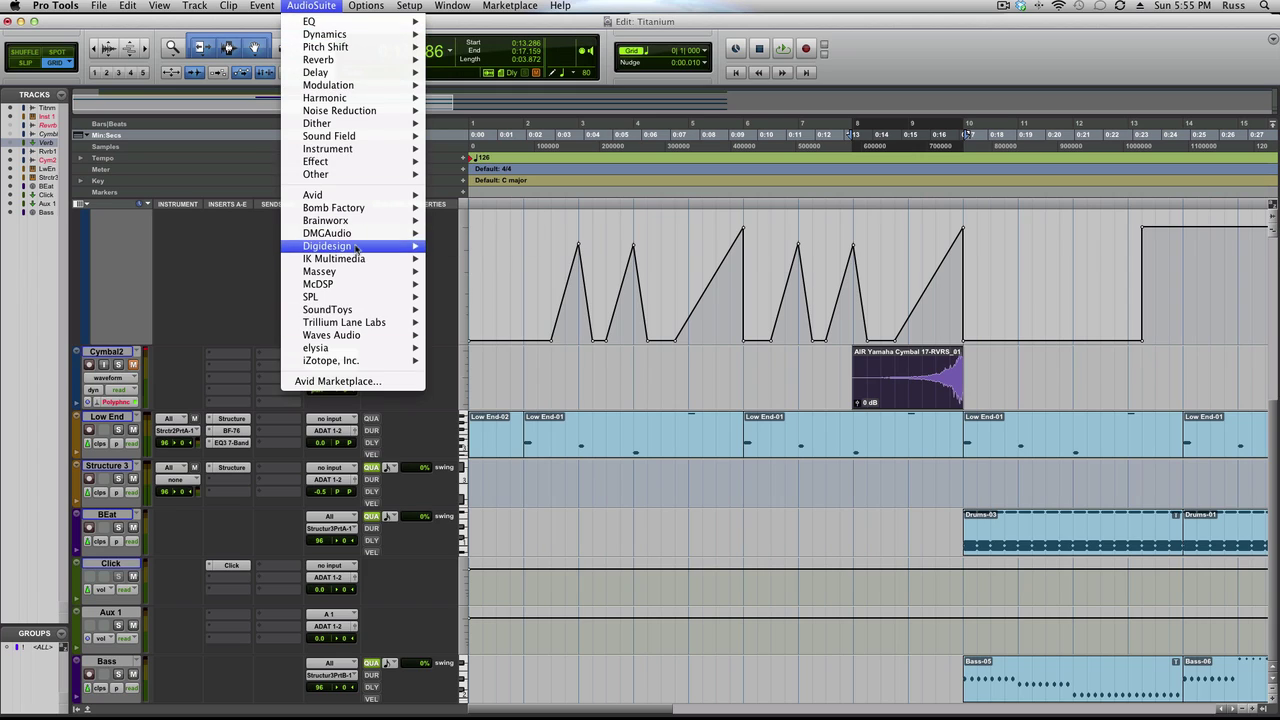
{"action": "mouse_move", "coordinate": [357, 248]}
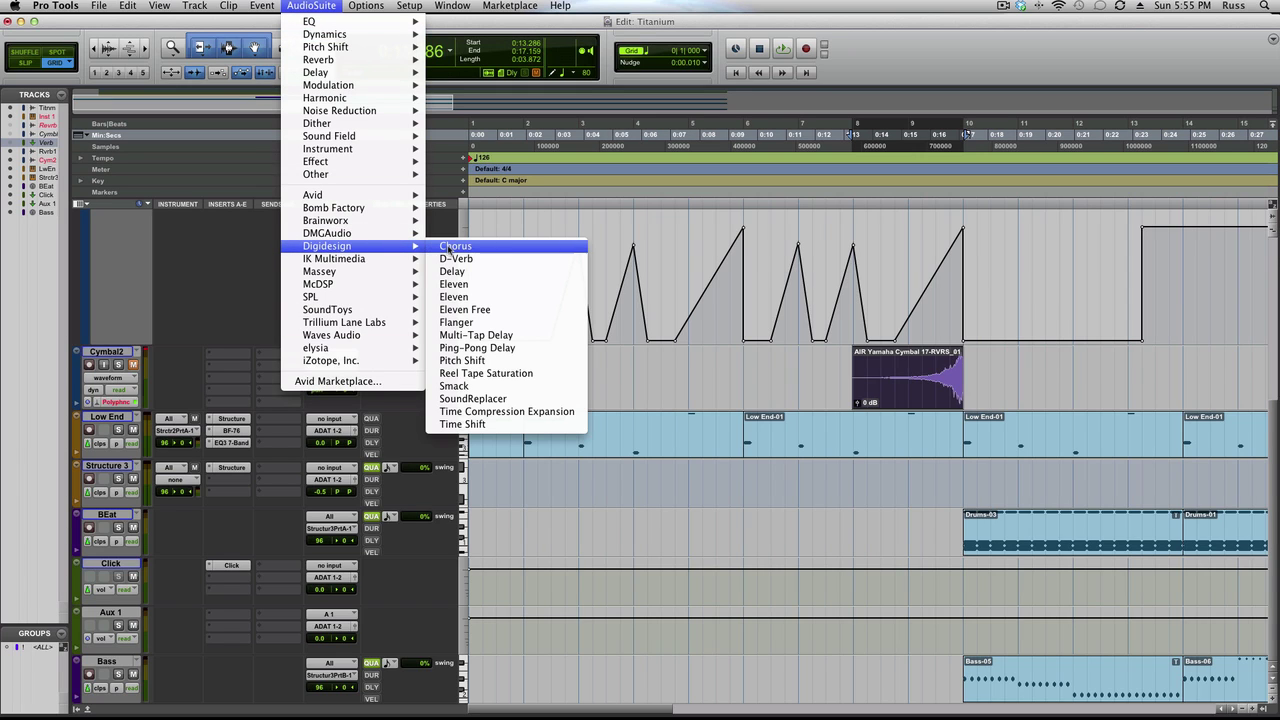
{"action": "mouse_move", "coordinate": [412, 200]}
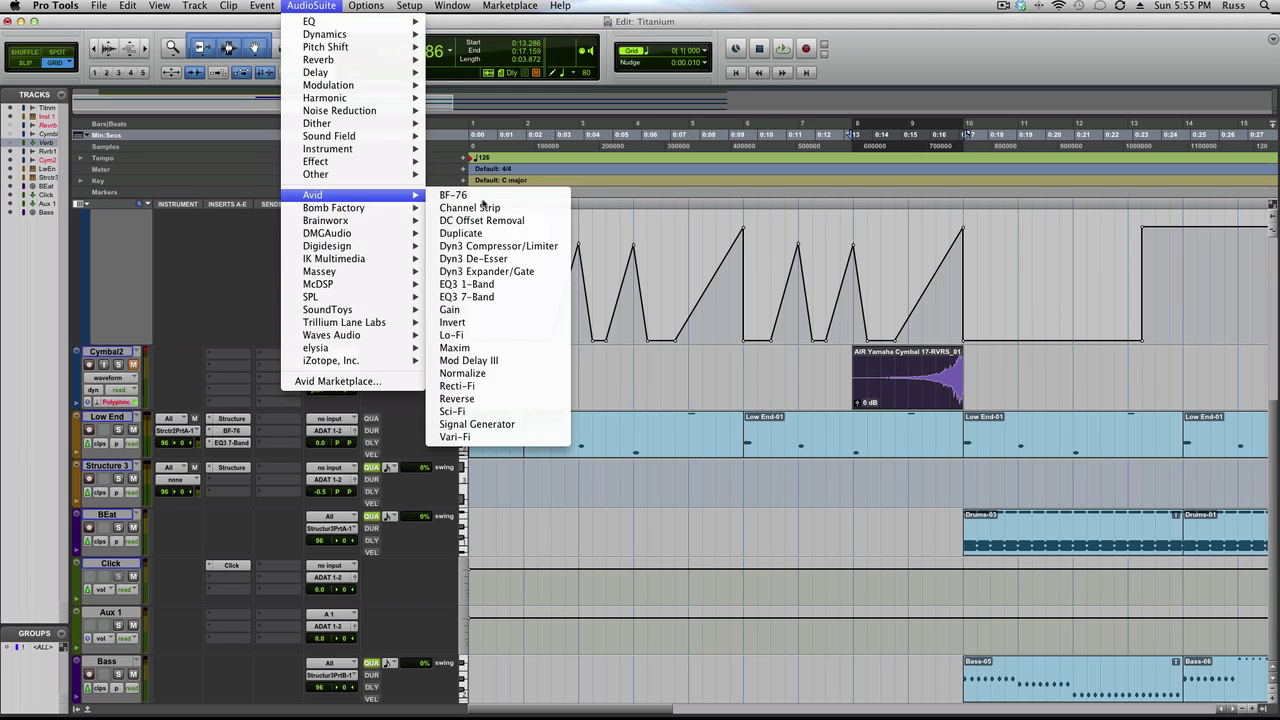
{"action": "left_click", "coordinate": [475, 399]}
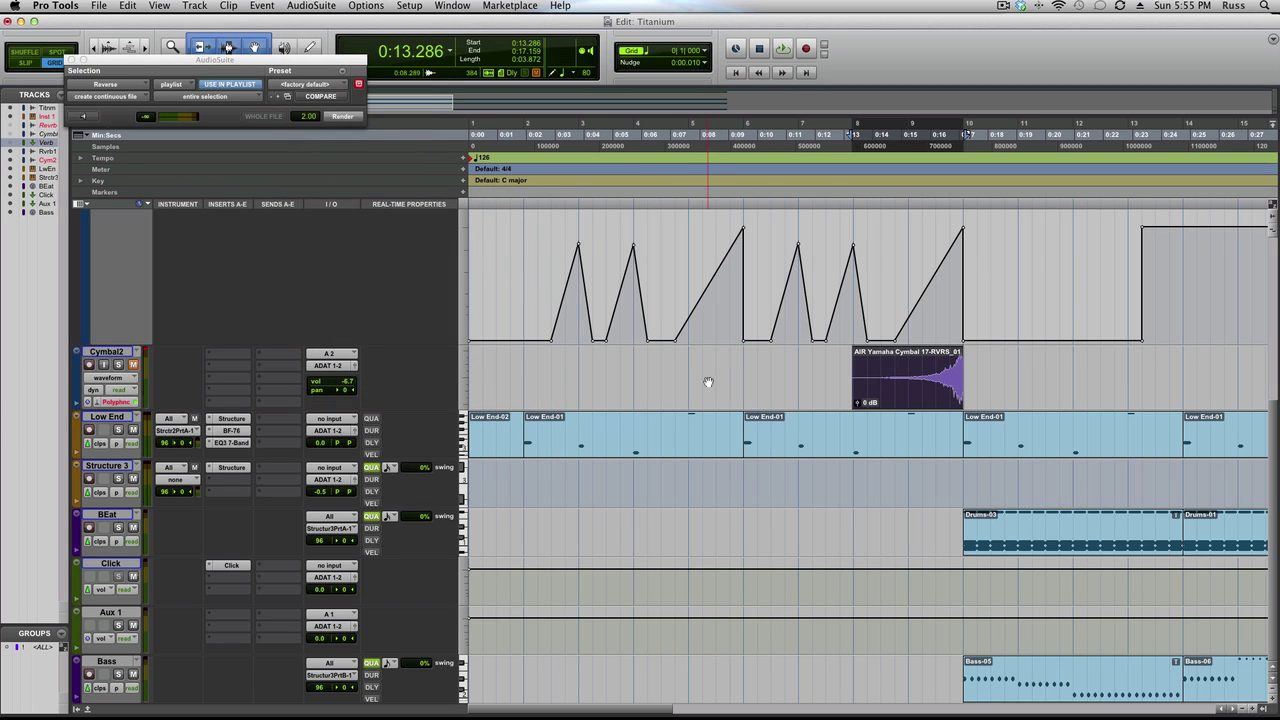
- Render the cymbal clip reversed, then solo Cymbal2 and play it back
{"action": "left_click", "coordinate": [886, 384]}
{"action": "left_click_drag", "start_coordinate": [321, 62], "coordinate": [684, 206]}
{"action": "left_click", "coordinate": [704, 261]}
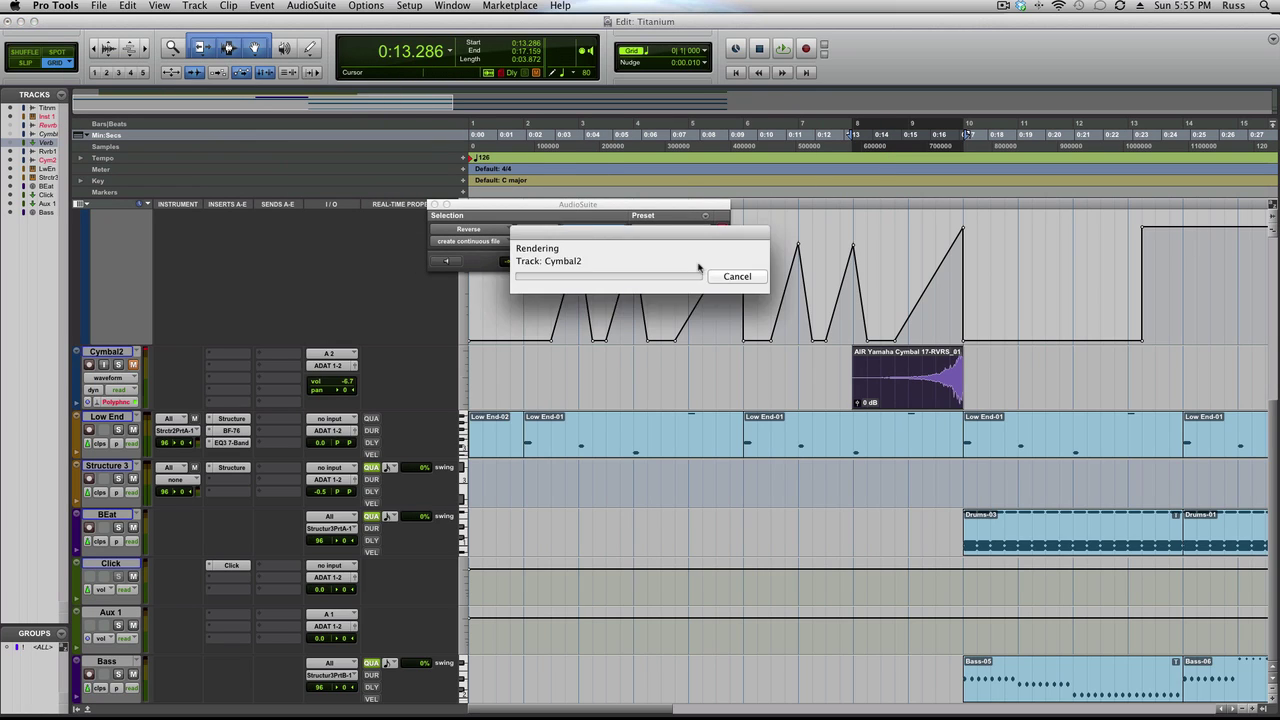
{"action": "left_click", "coordinate": [118, 366]}
{"action": "key", "text": "space"}
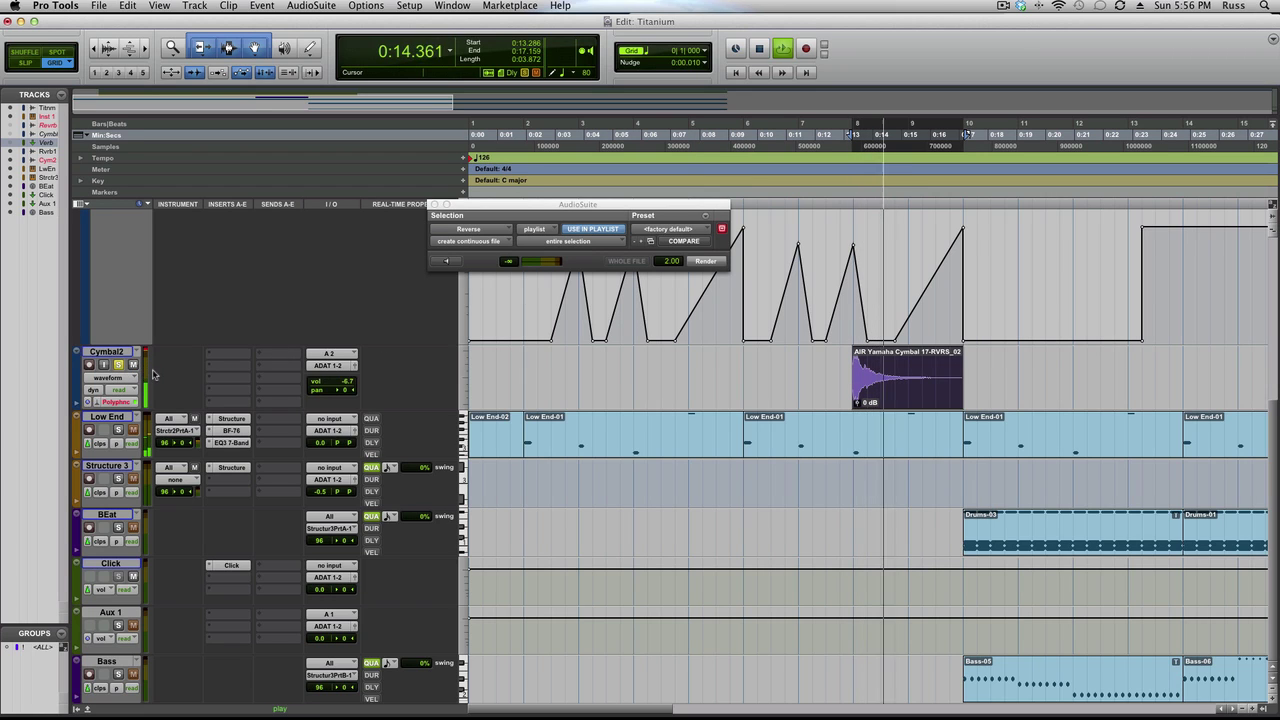
{"action": "key", "text": "space"}
{"action": "key", "text": "space"}
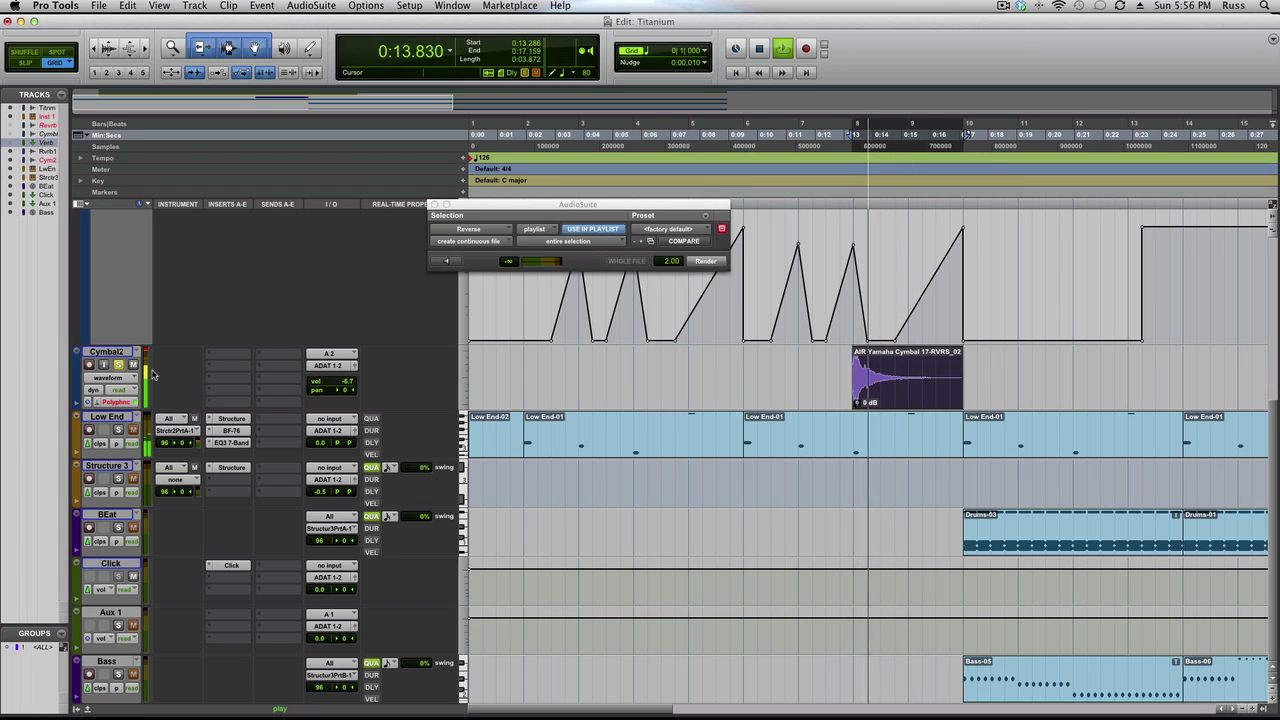
{"action": "key", "text": "space"}
- Render the reverse again and audition from inside the cymbal clip
{"action": "left_click", "coordinate": [705, 261]}
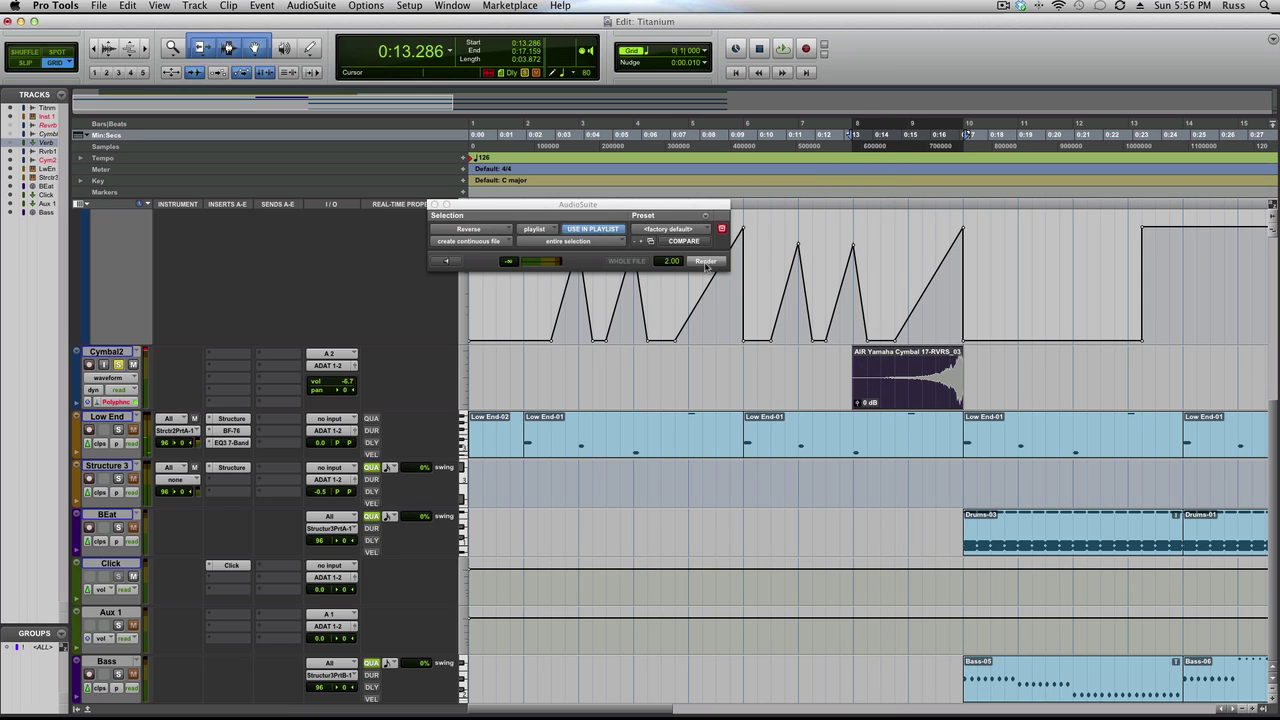
{"action": "left_click", "coordinate": [900, 358]}
{"action": "key", "text": "space"}
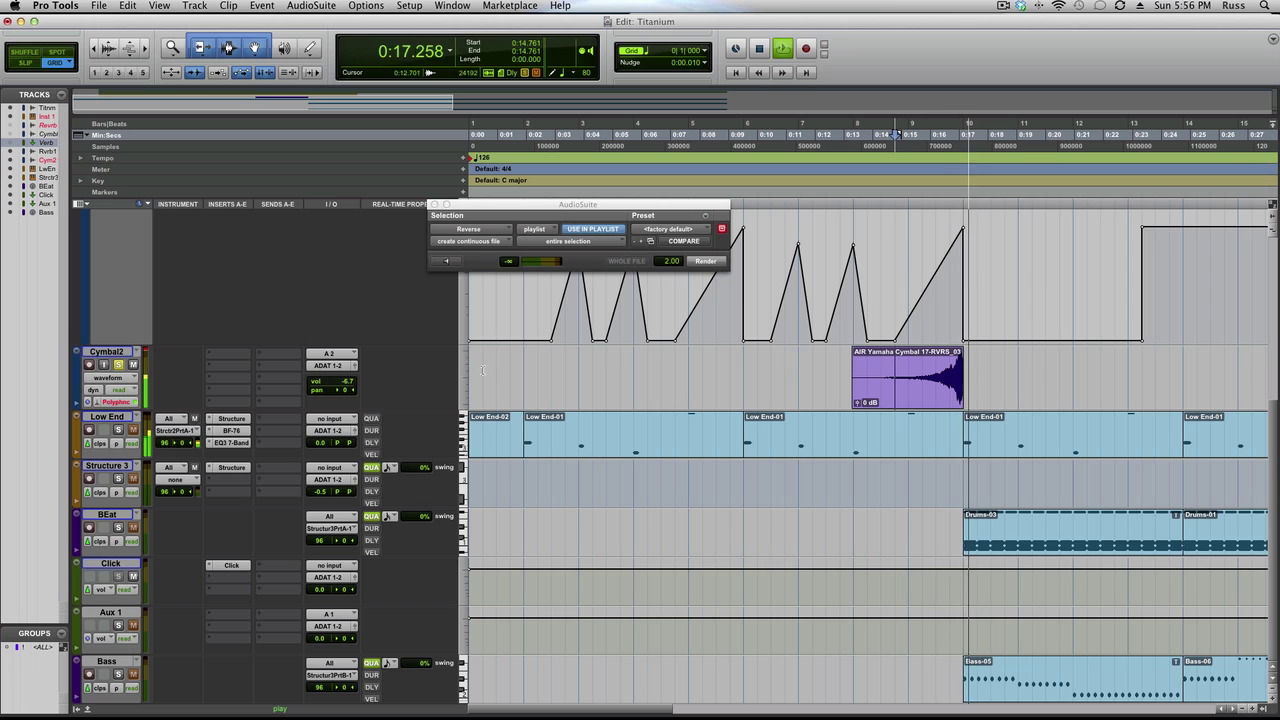
{"action": "key", "text": "space"}
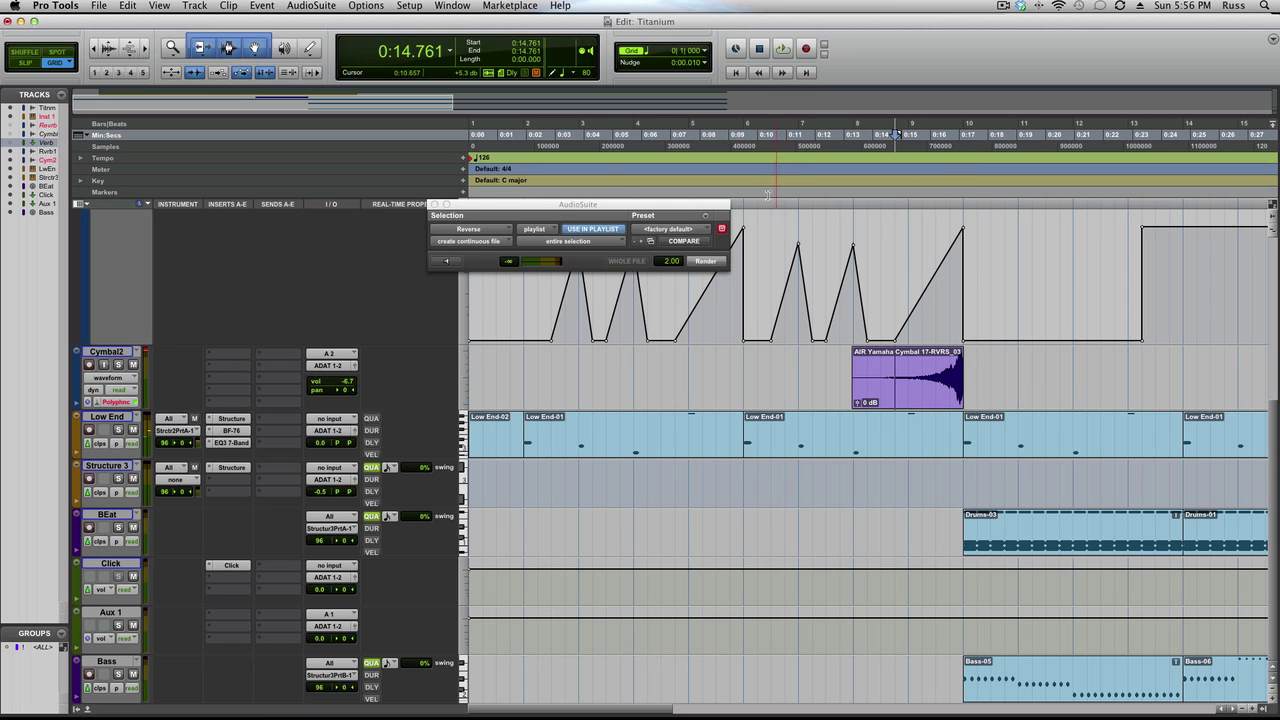
{"action": "left_click", "coordinate": [735, 135]}
{"action": "key", "text": "space"}
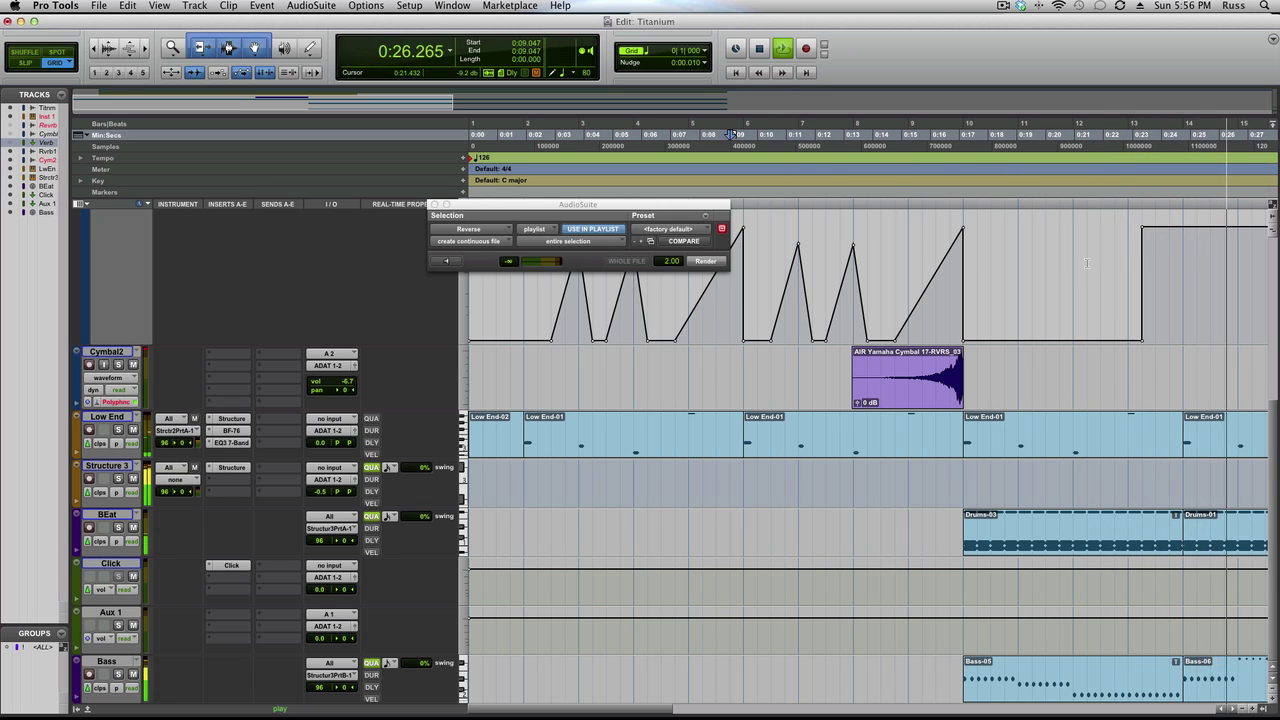
{"action": "scroll", "coordinate": [1086, 263], "scroll_direction": "up", "scroll_amount": 2}
{"action": "scroll", "coordinate": [1086, 263], "scroll_direction": "up", "scroll_amount": 4}
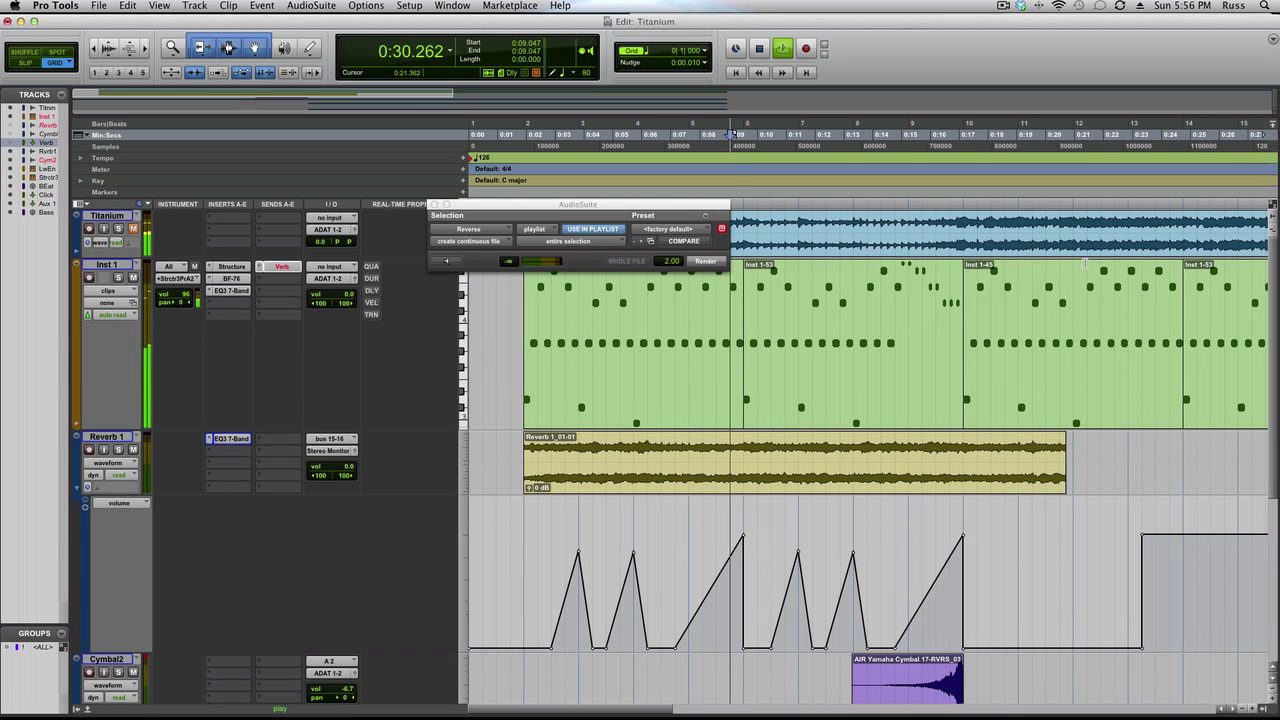
- Trim the Reverb 1 clip and its automation to a bar and duplicate it into three copies
{"action": "key", "text": "space"}
{"action": "key", "text": "super+bracketleft"}
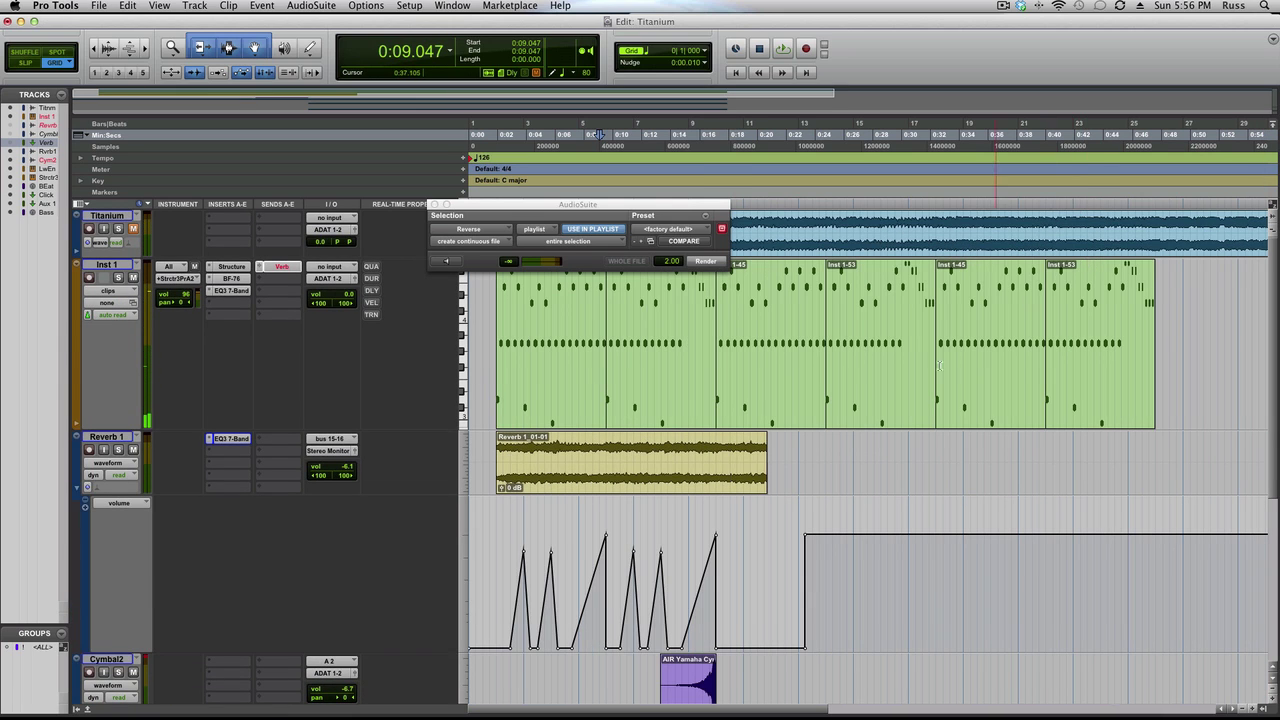
{"action": "double_click", "coordinate": [761, 466]}
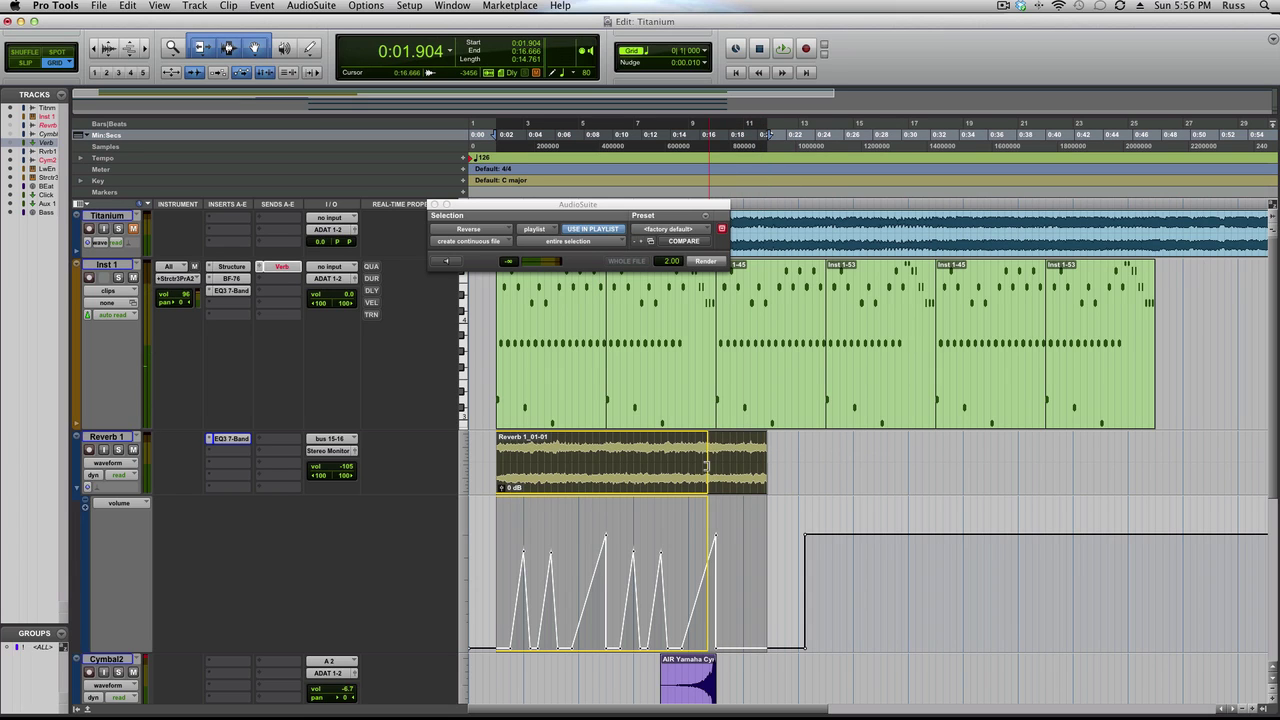
{"action": "left_click", "coordinate": [712, 469]}
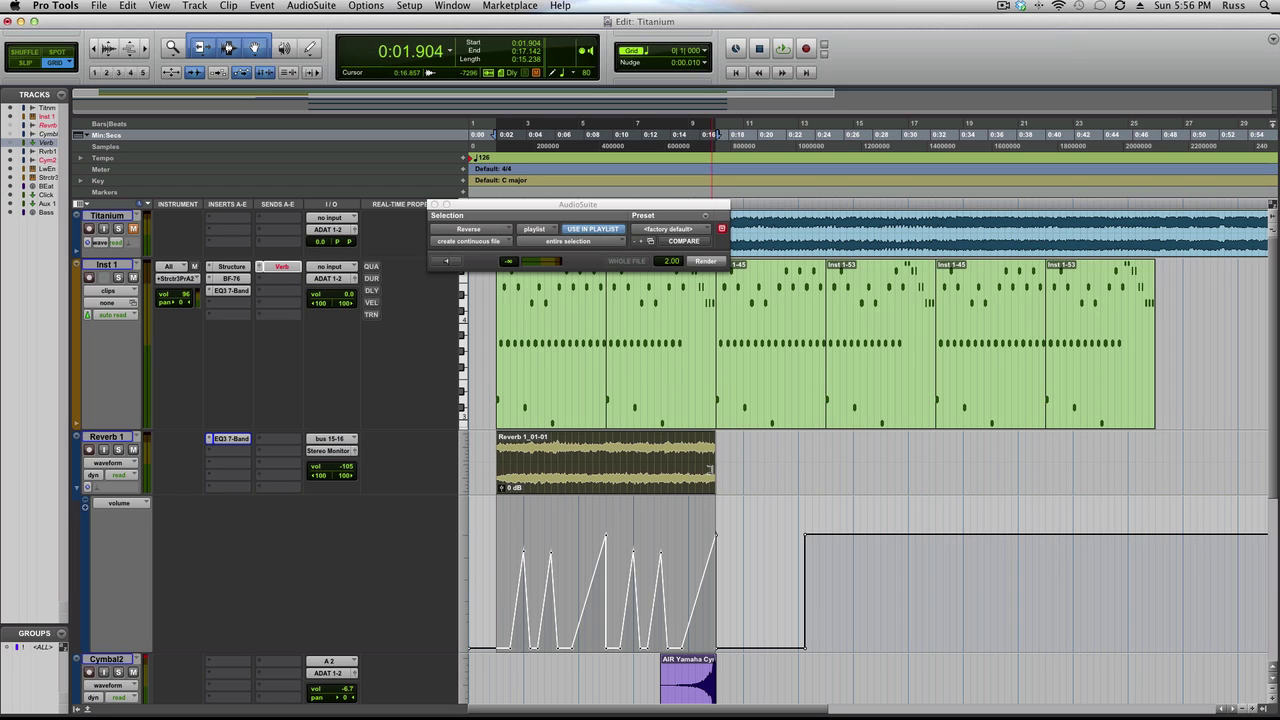
{"action": "key", "text": "super+d"}
{"action": "key", "text": "super+d"}
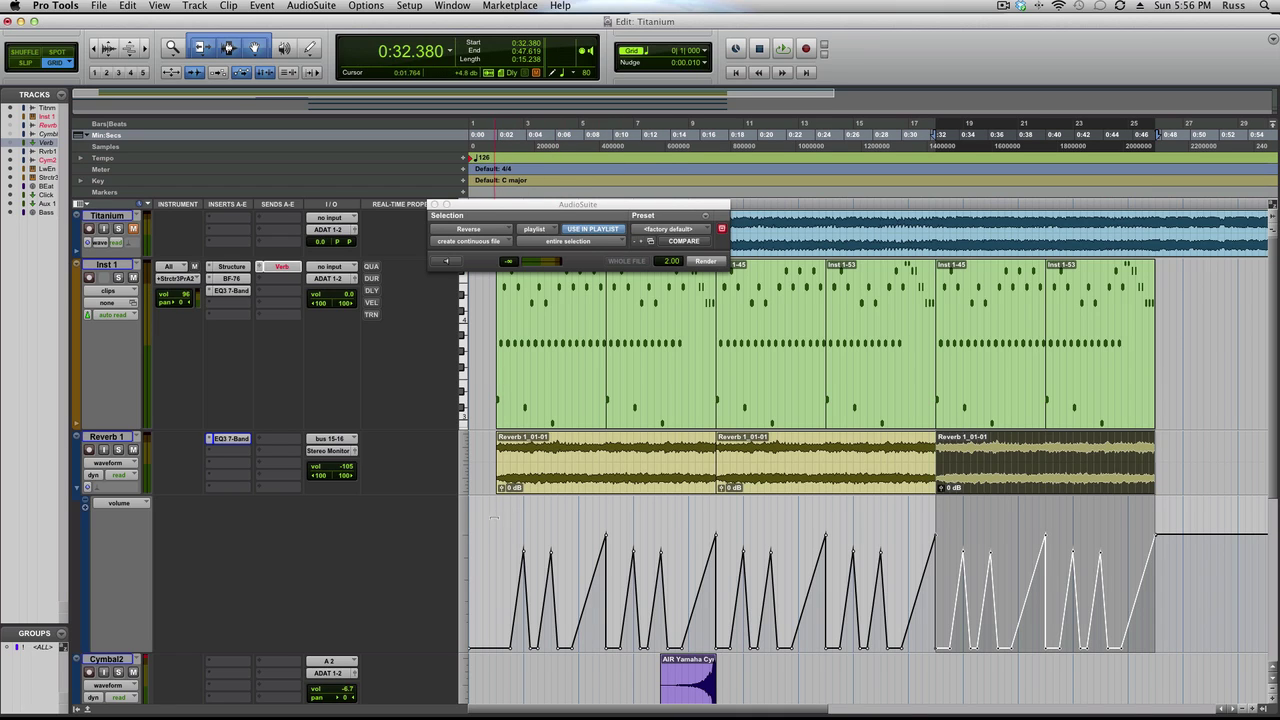
{"action": "left_click", "coordinate": [493, 450]}
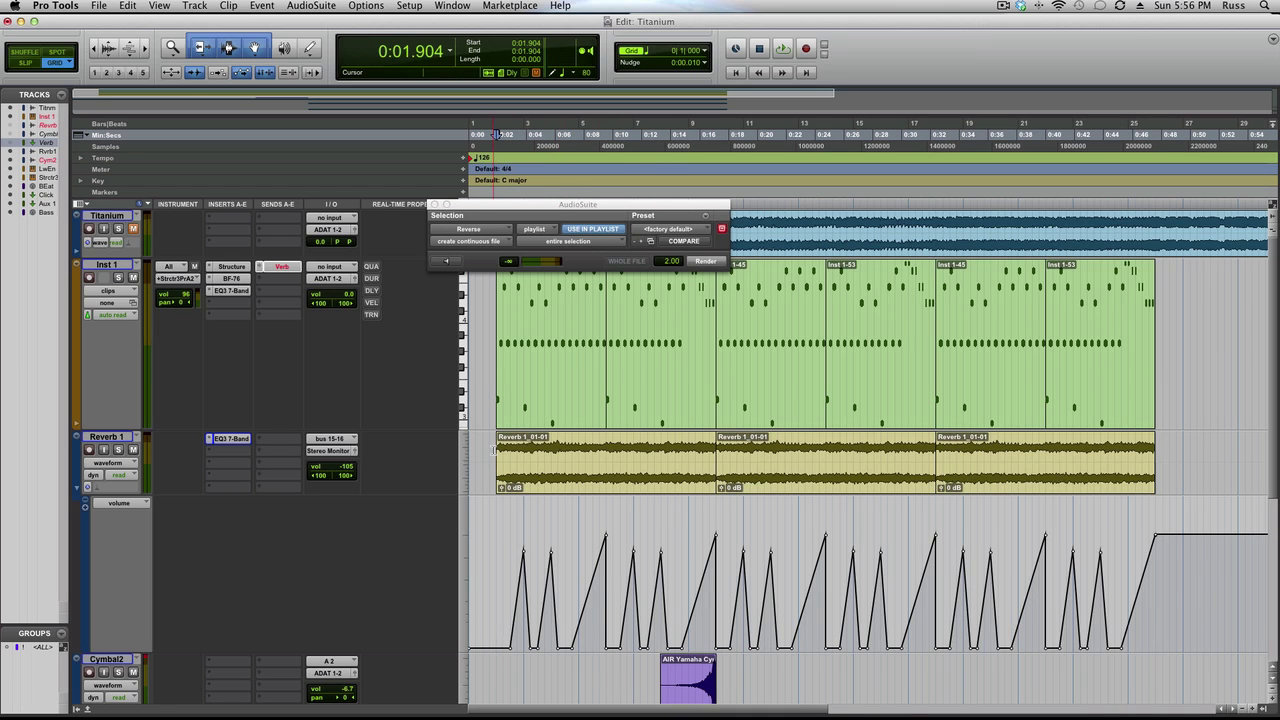
{"action": "key", "text": "space"}
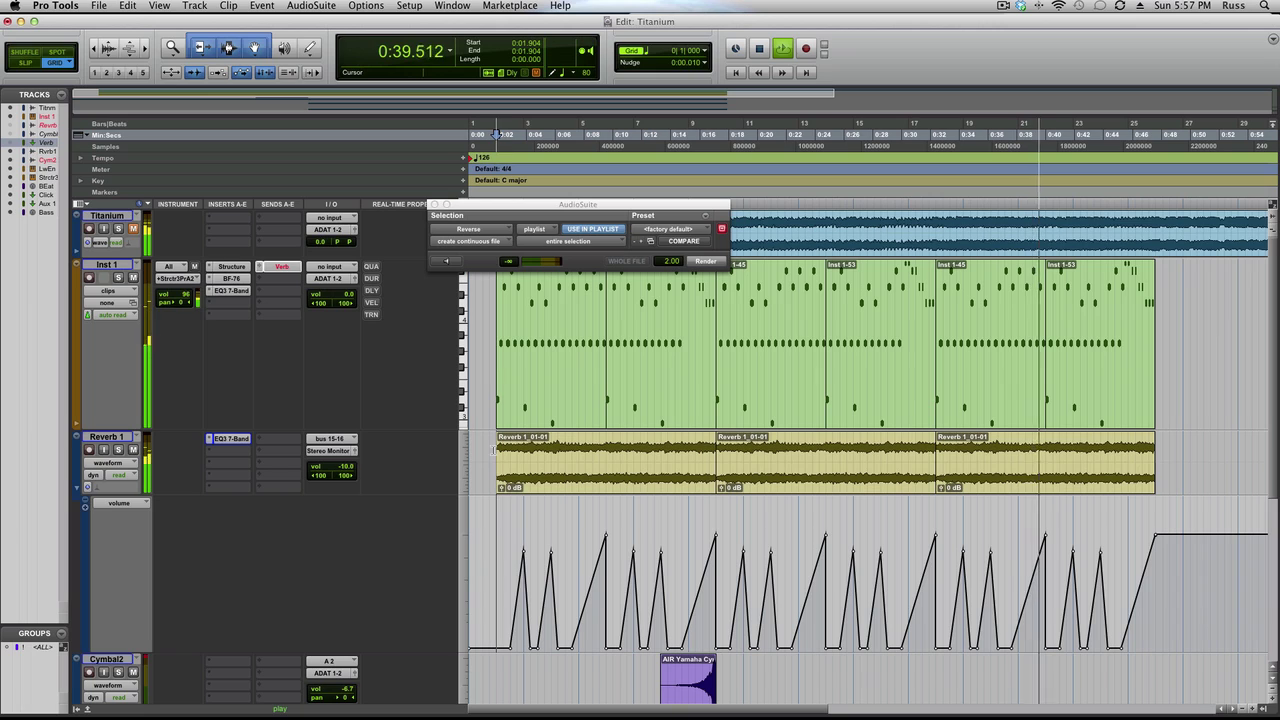
{"action": "key", "text": "space"}
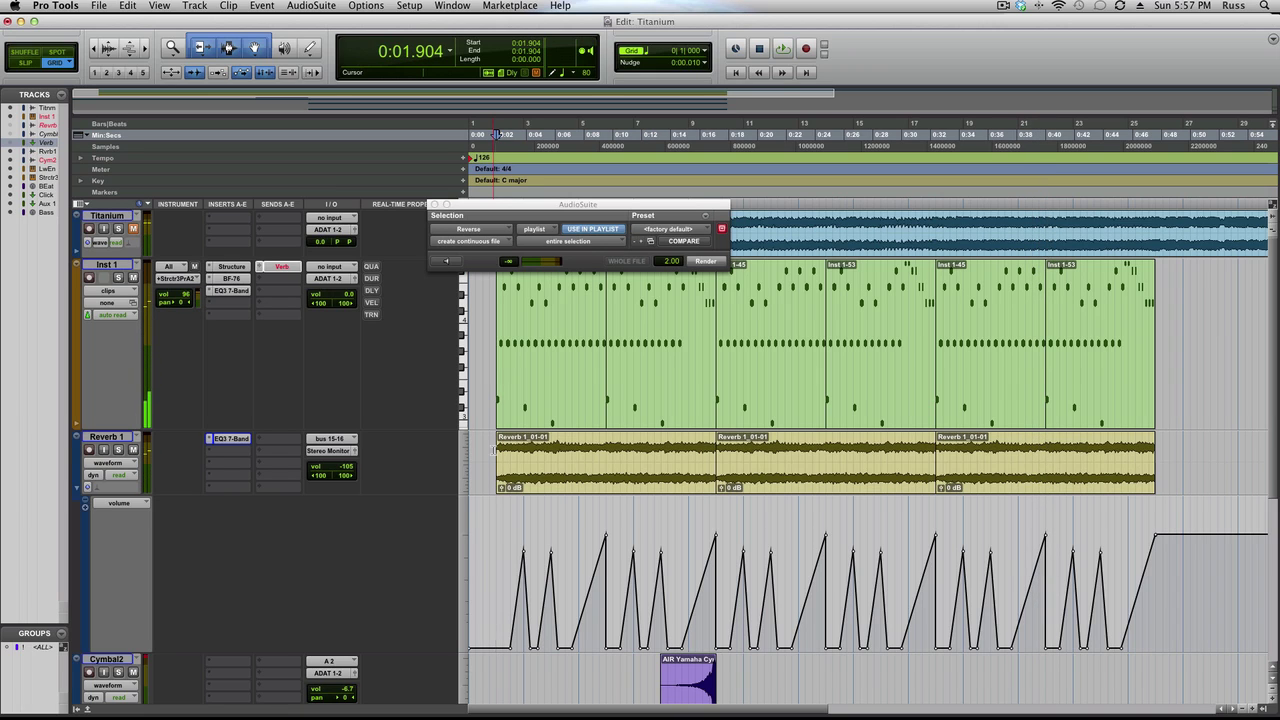